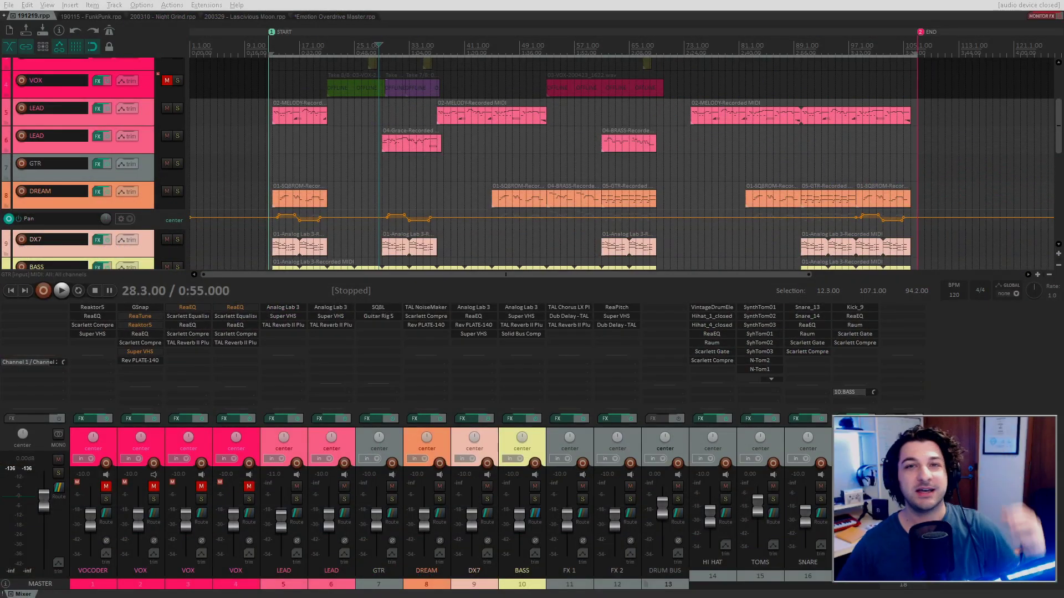
Browse the Night Grind and Lascivious Moon project tabs, ending on Emotion Overdrive Master.rpp
click(162, 16)
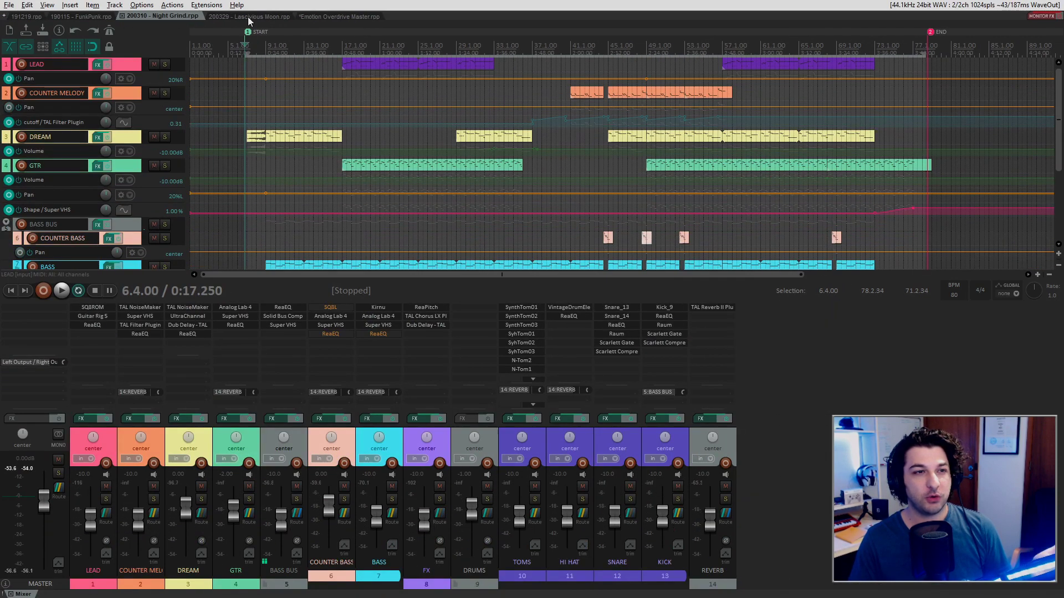
click(249, 17)
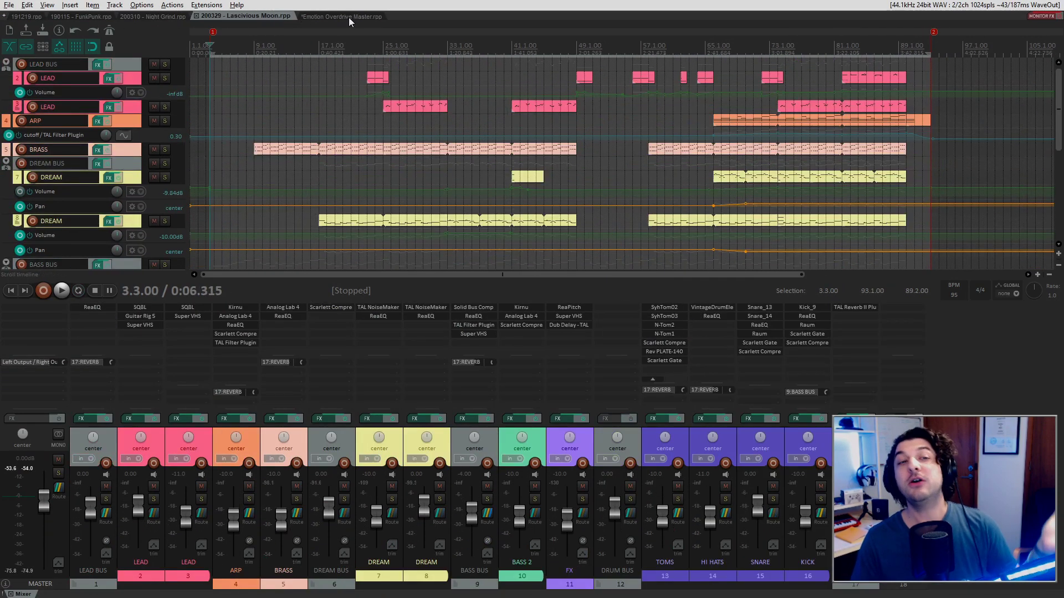
click(349, 17)
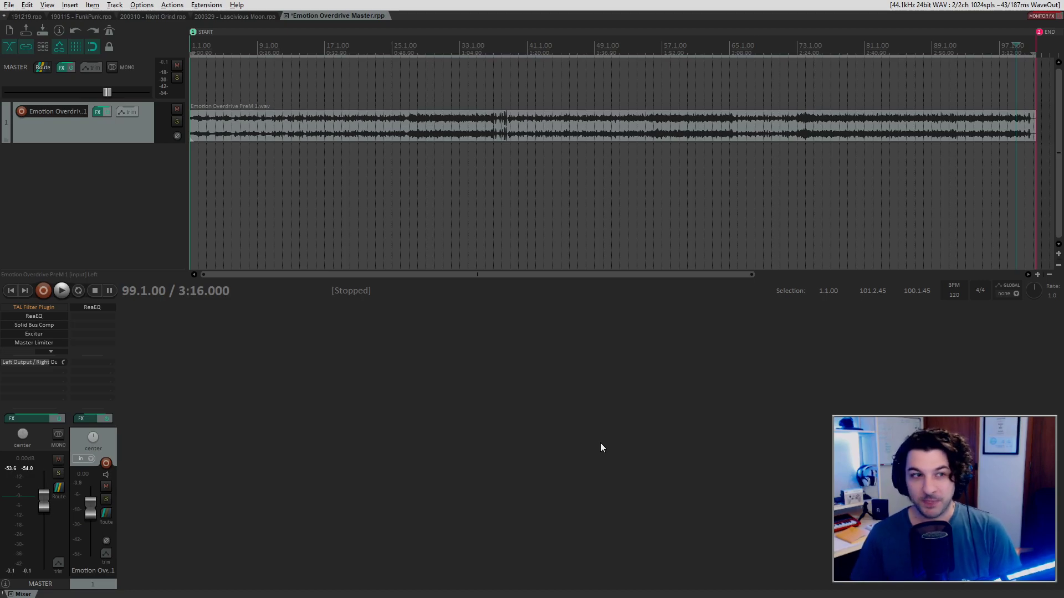
Open a new project tab, import the four song WAVs and move Lascivious Moon to track 4
right_click(479, 21)
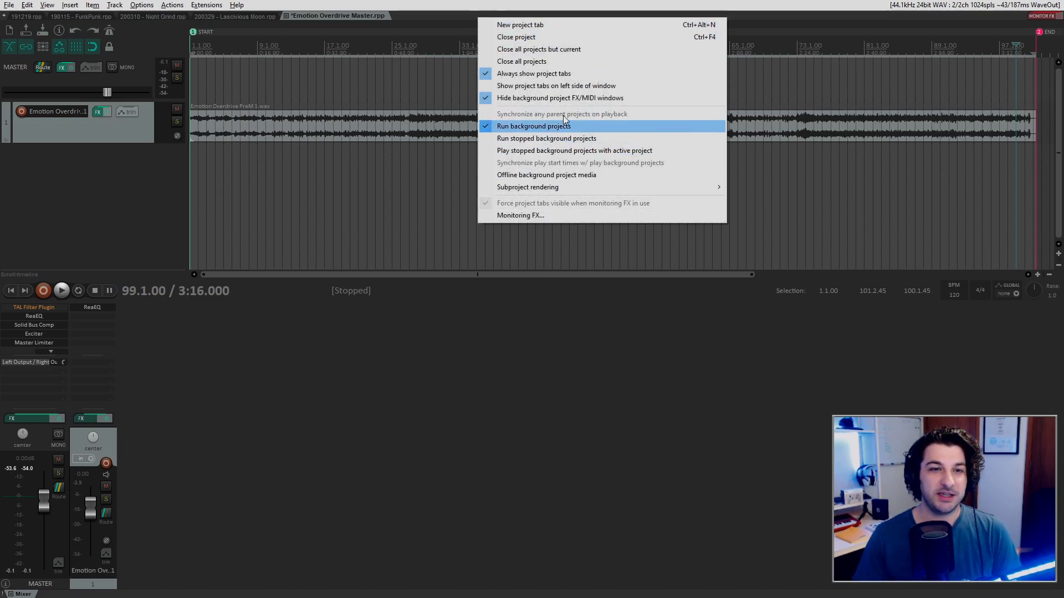
click(559, 23)
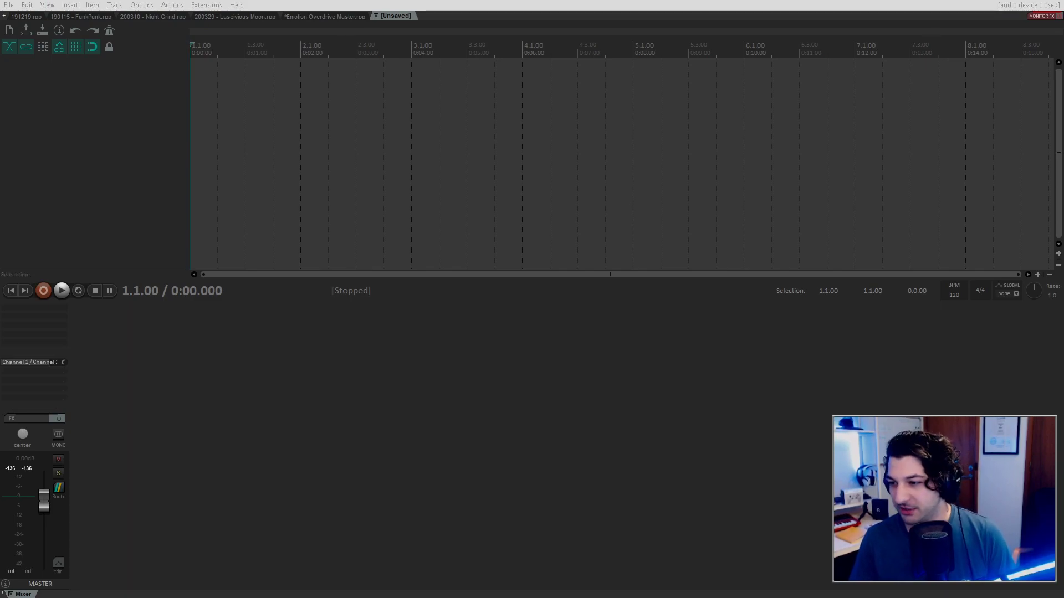
drag(83, 114, 83, 114)
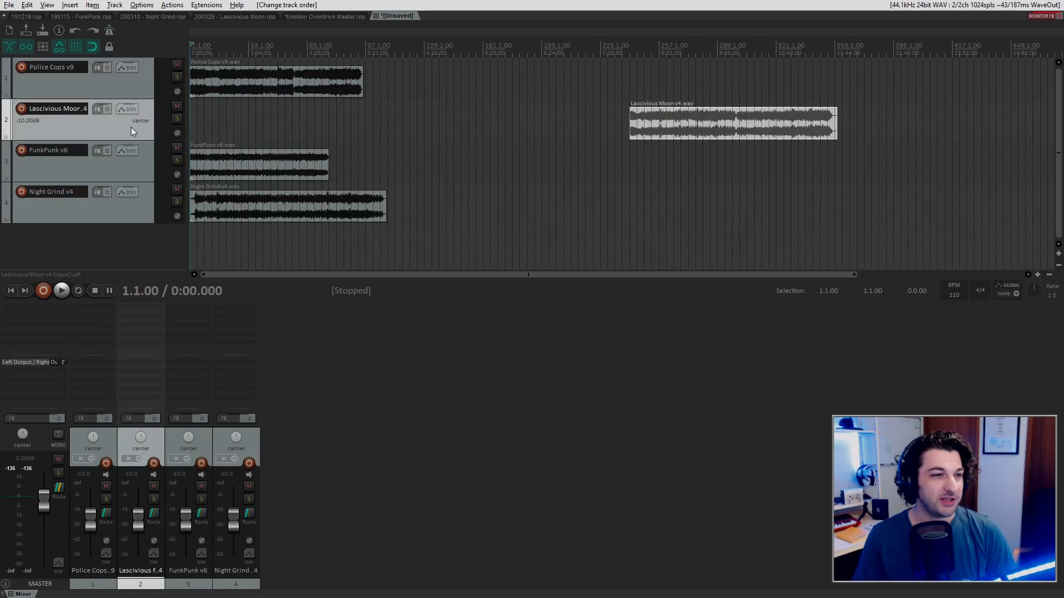
drag(131, 127, 117, 214)
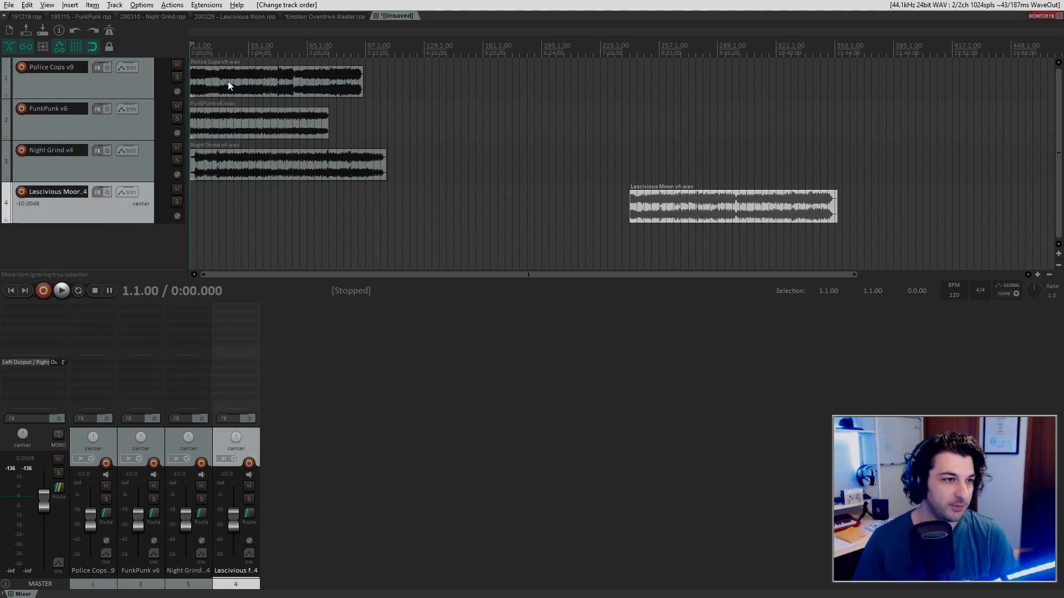
click(274, 84)
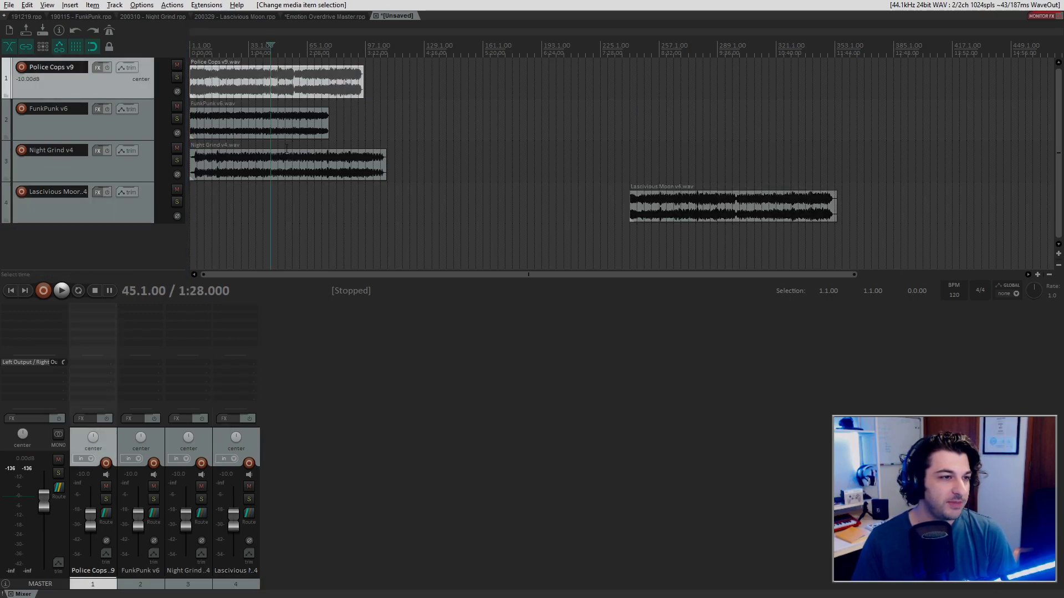
Lay the four songs end to end and add markers 1–4 at each song's start
key(ctrl+shift+r)
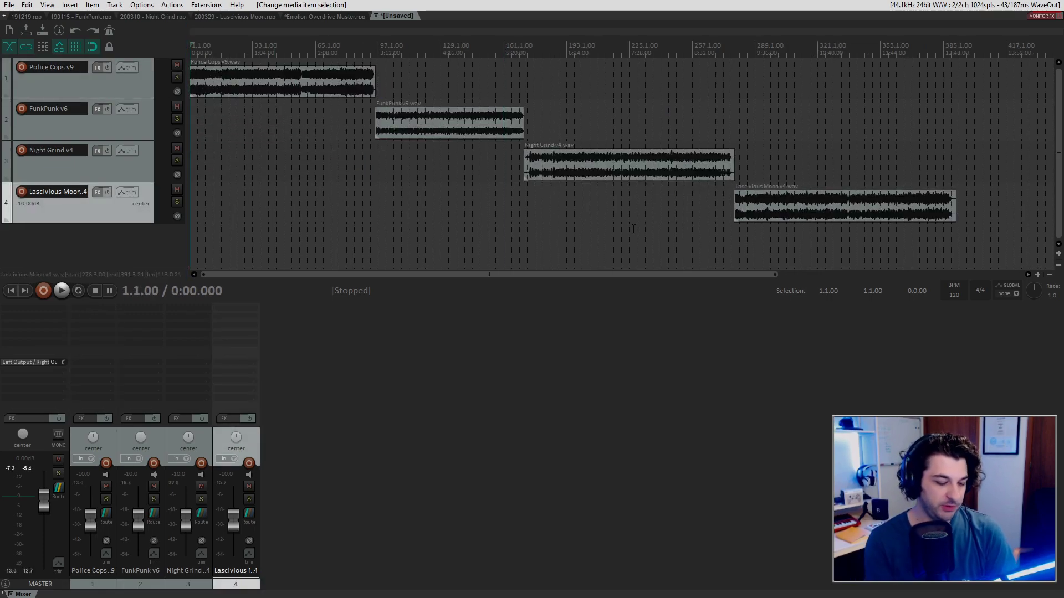
key(m)
click(373, 166)
scroll(704, 171, up, 6)
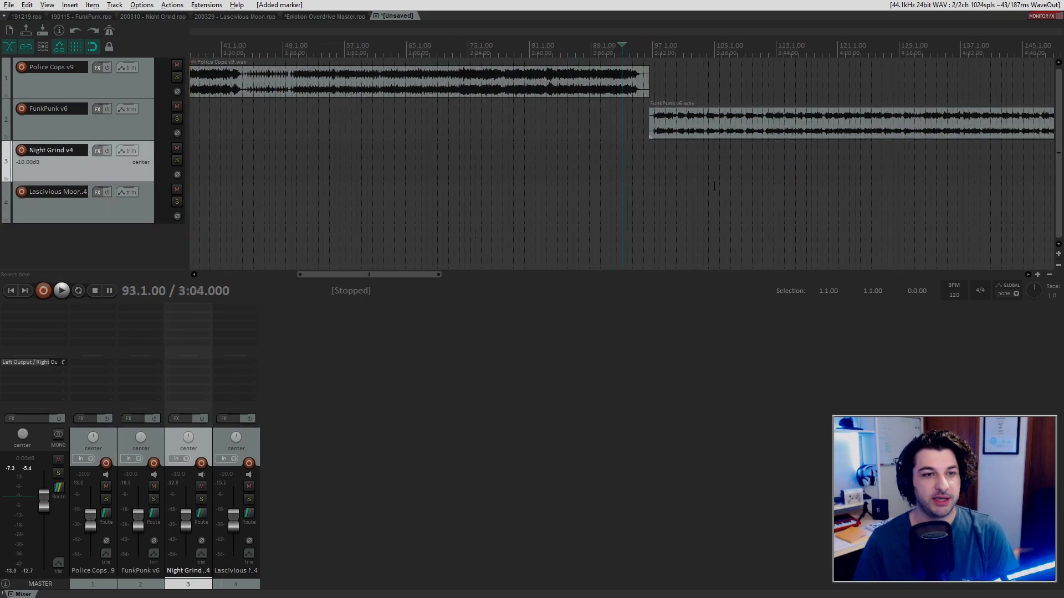
click(675, 165)
key(m)
scroll(768, 224, down, 6)
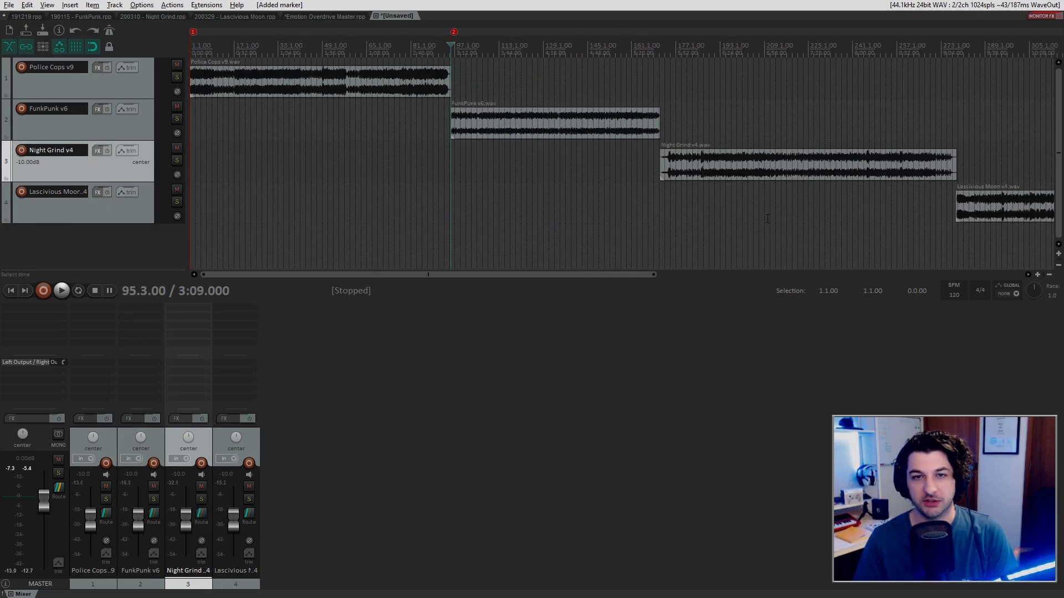
click(674, 204)
scroll(676, 206, up, 6)
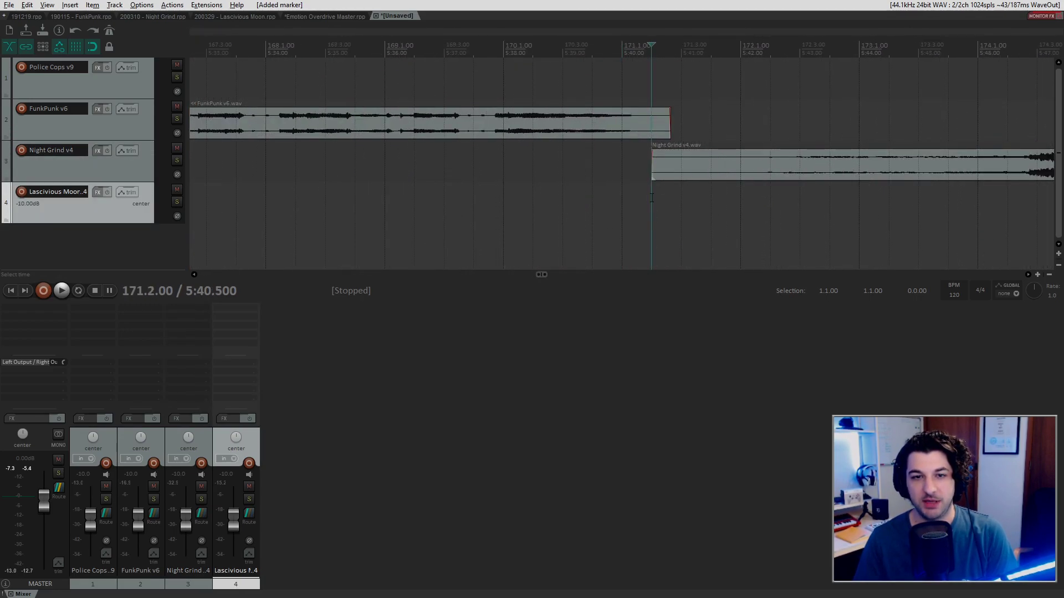
scroll(724, 241, down, 6)
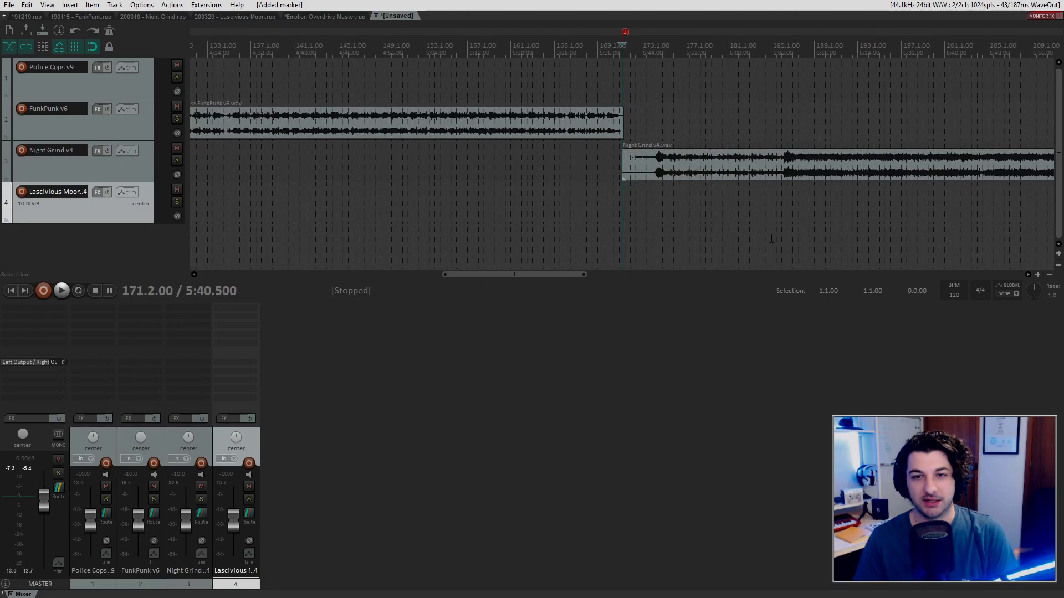
click(1039, 242)
scroll(1039, 242, up, 6)
scroll(677, 257, down, 10)
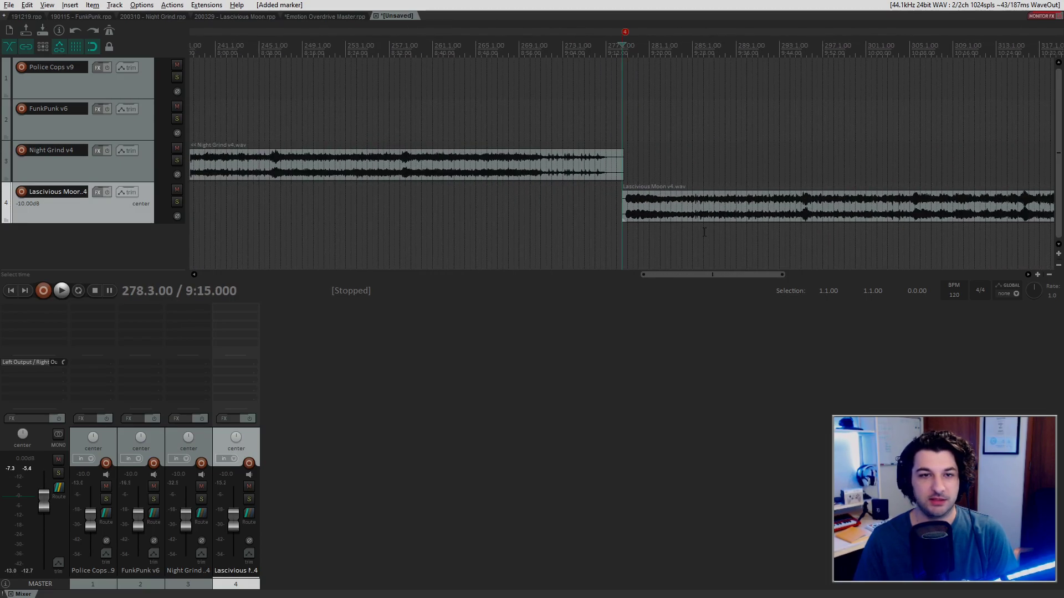
Step through the song markers from the project start, then return to the beginning
key(Home)
key(bracketright)
key(bracketright)
key(bracketright)
key(bracketleft)
key(bracketleft)
key(bracketleft)
key(bracketright)
key(bracketright)
key(bracketright)
key(Home)
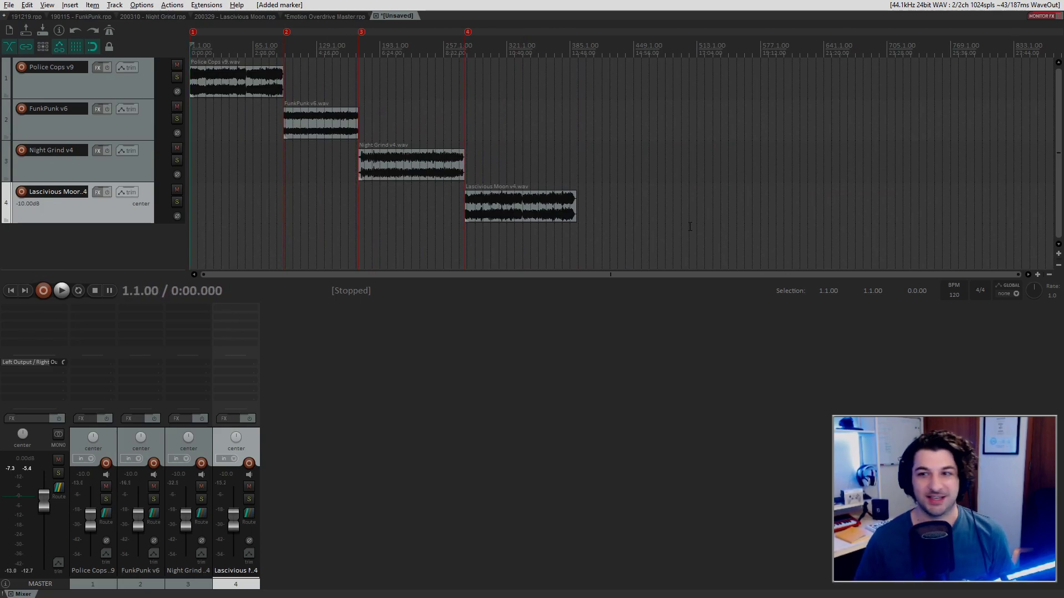
Add ReaEQ (Cockos) to the master track's FX chain and close its window
click(441, 400)
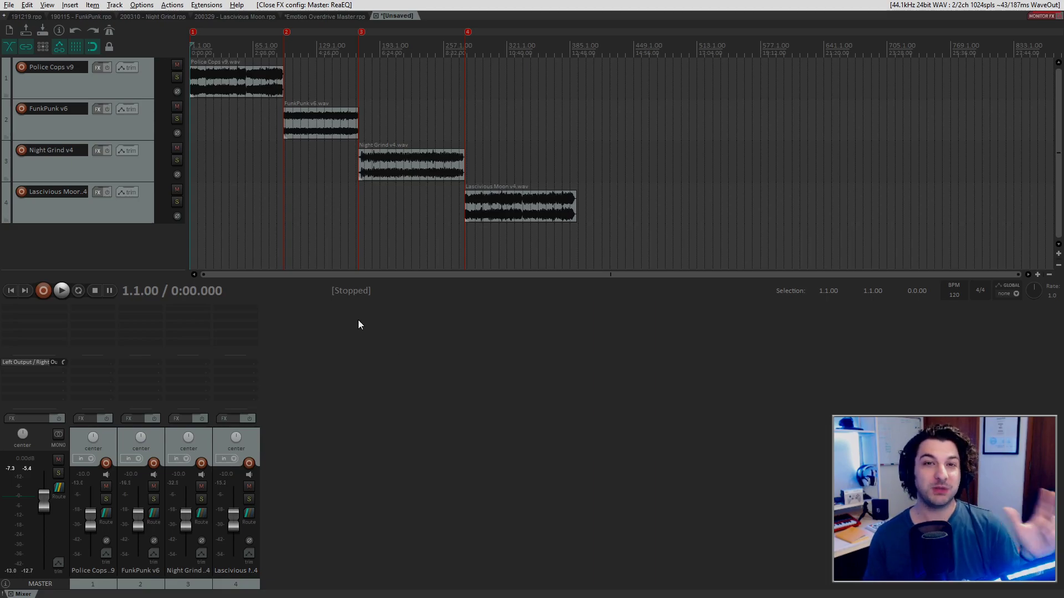
double_click(46, 308)
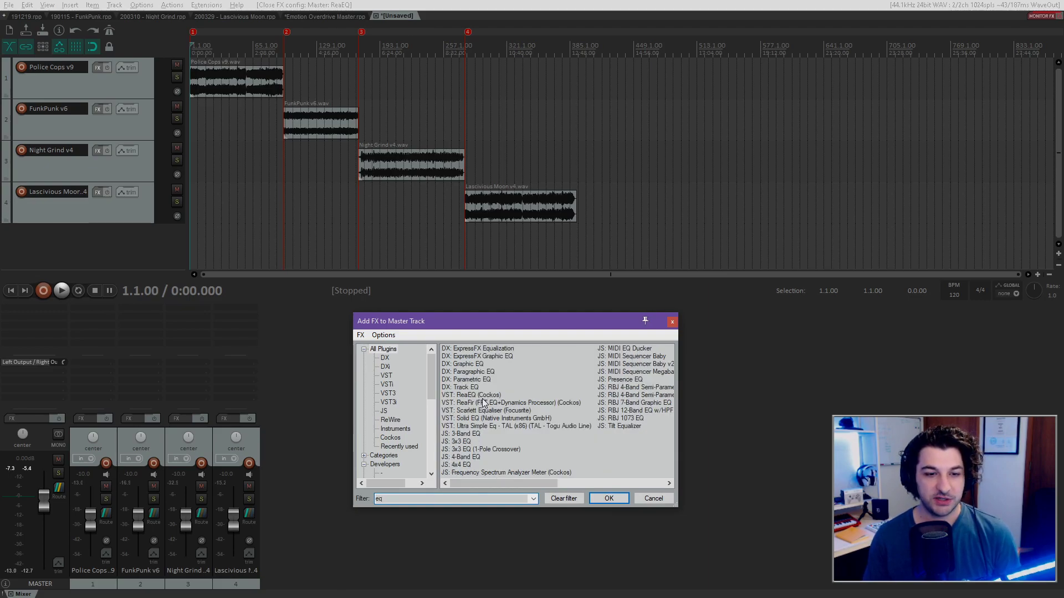
double_click(466, 396)
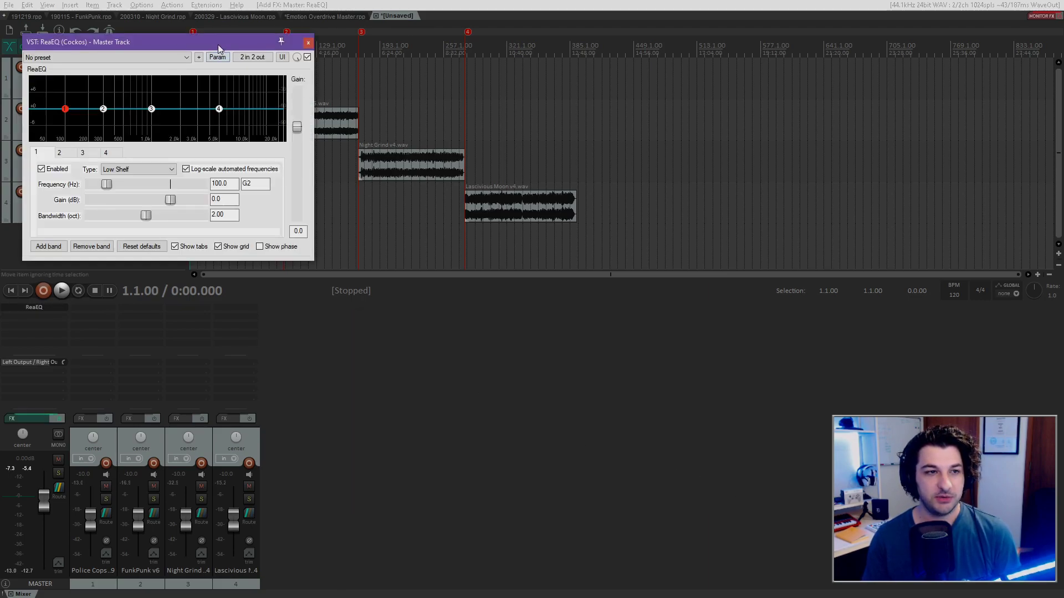
drag(217, 44, 523, 322)
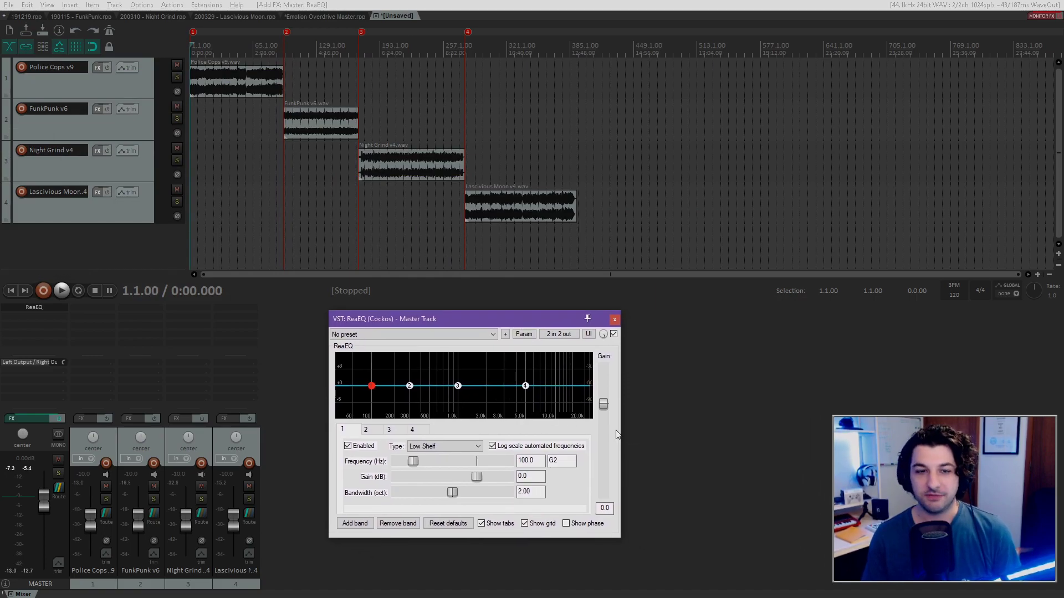
click(615, 321)
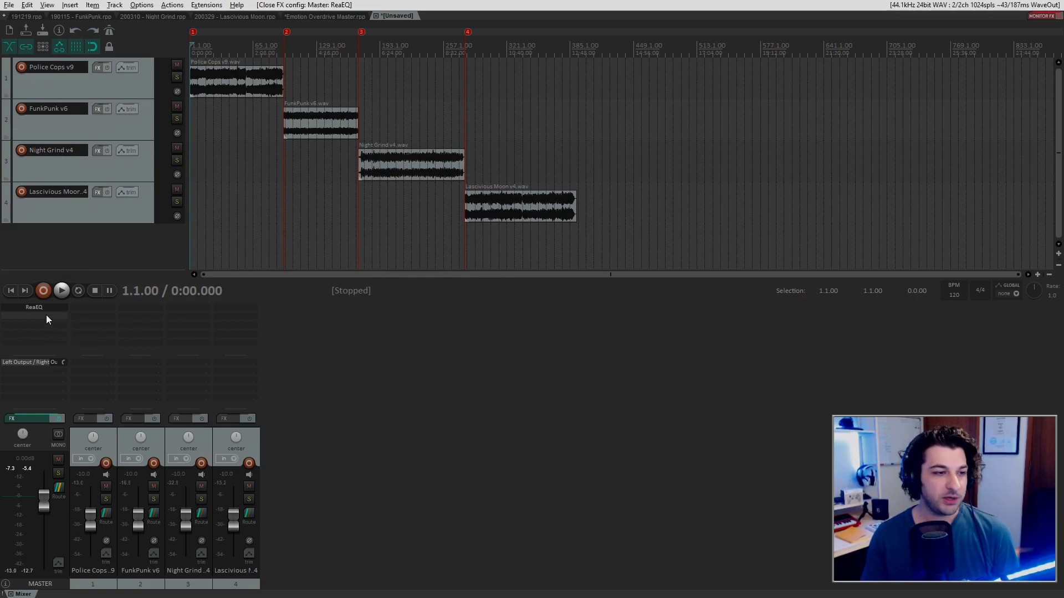
Add Solid Bus Comp after ReaEQ on the master and load its Mix Glue preset
double_click(46, 319)
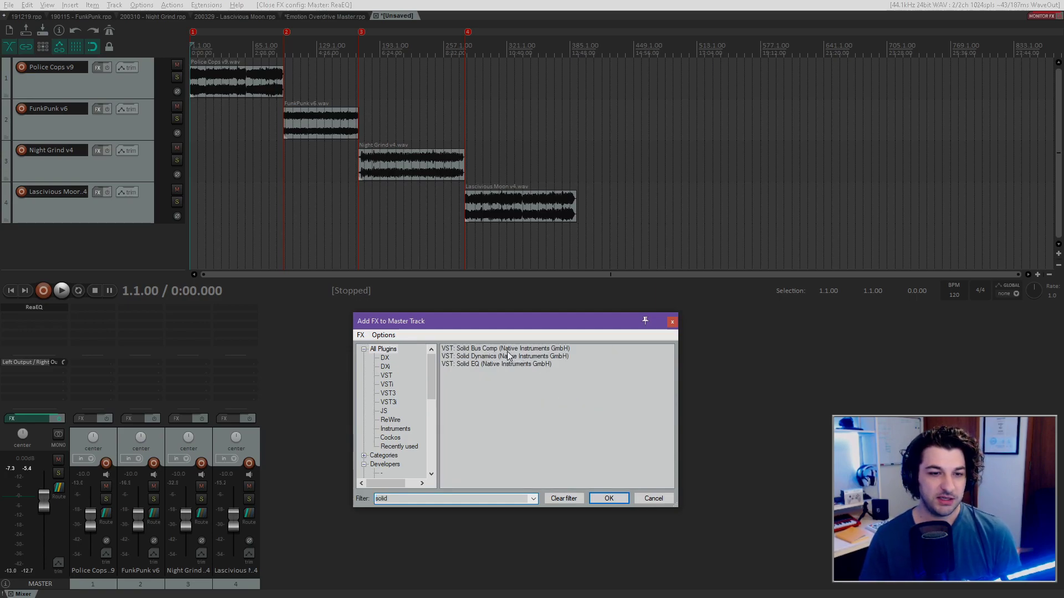
double_click(500, 347)
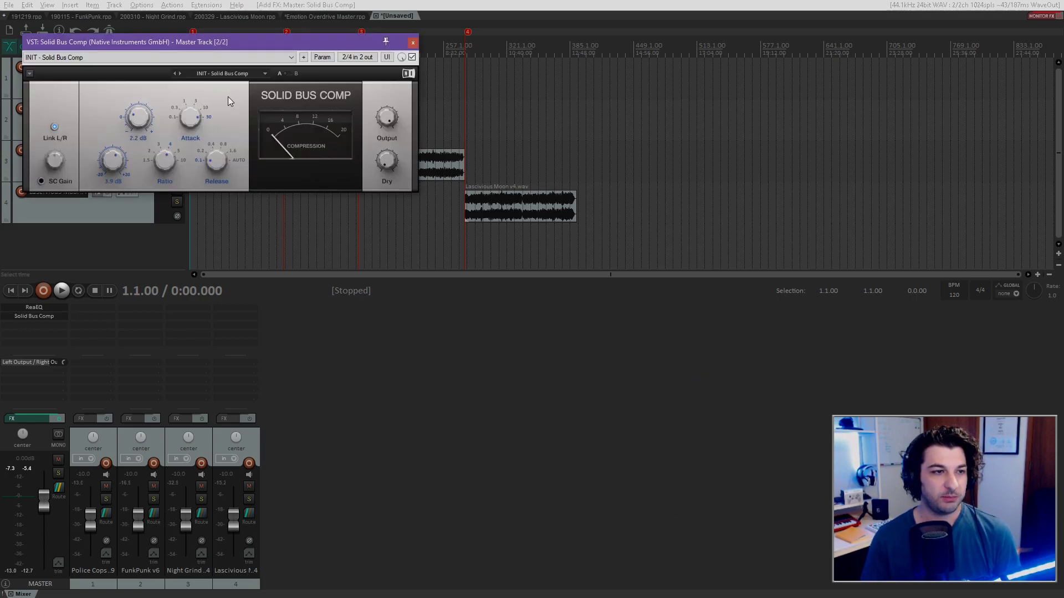
drag(371, 79, 743, 302)
click(699, 329)
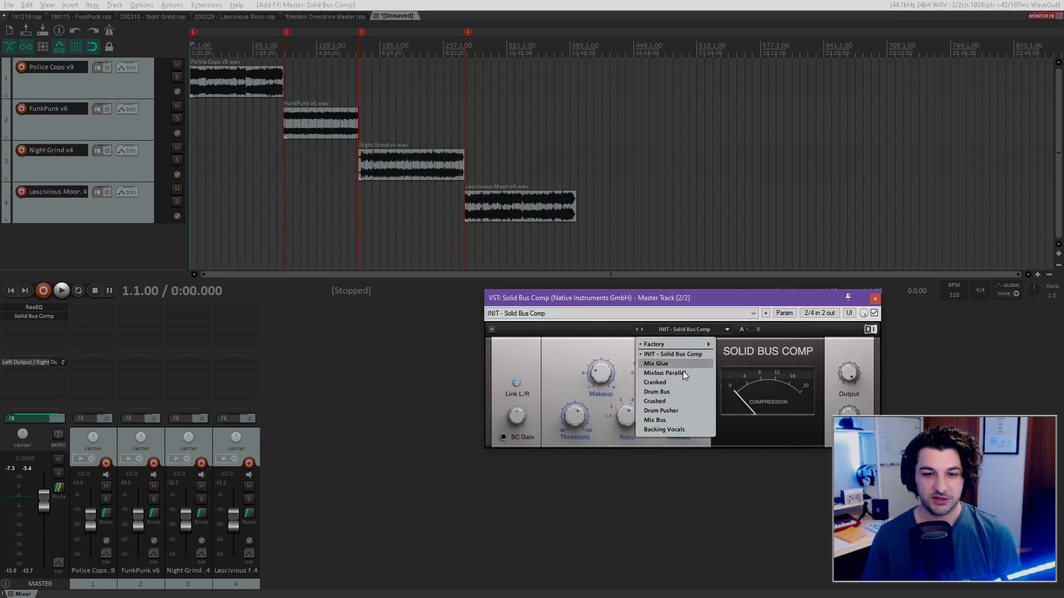
click(672, 419)
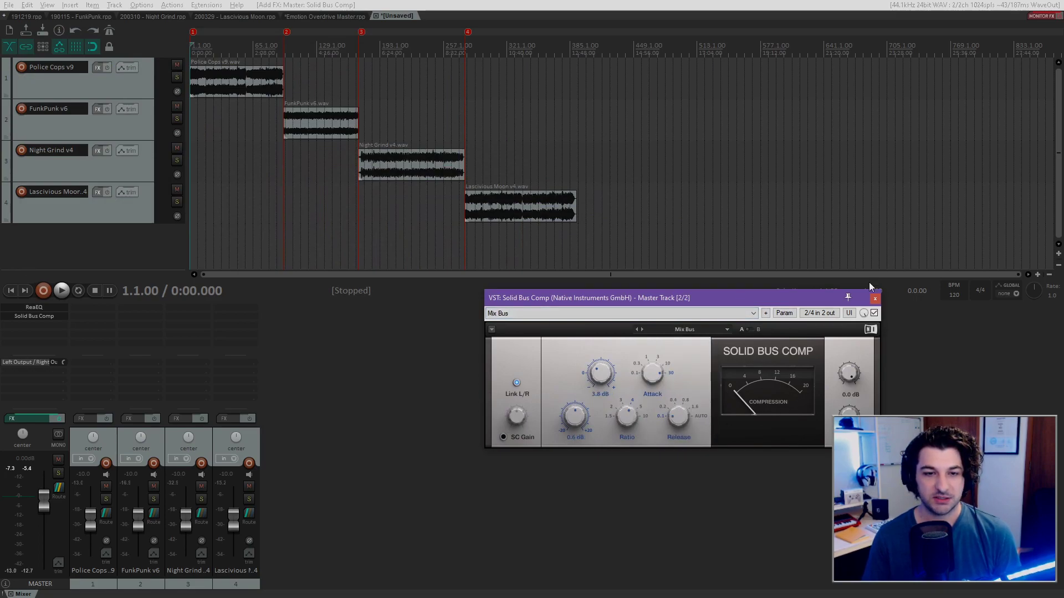
click(693, 330)
click(676, 364)
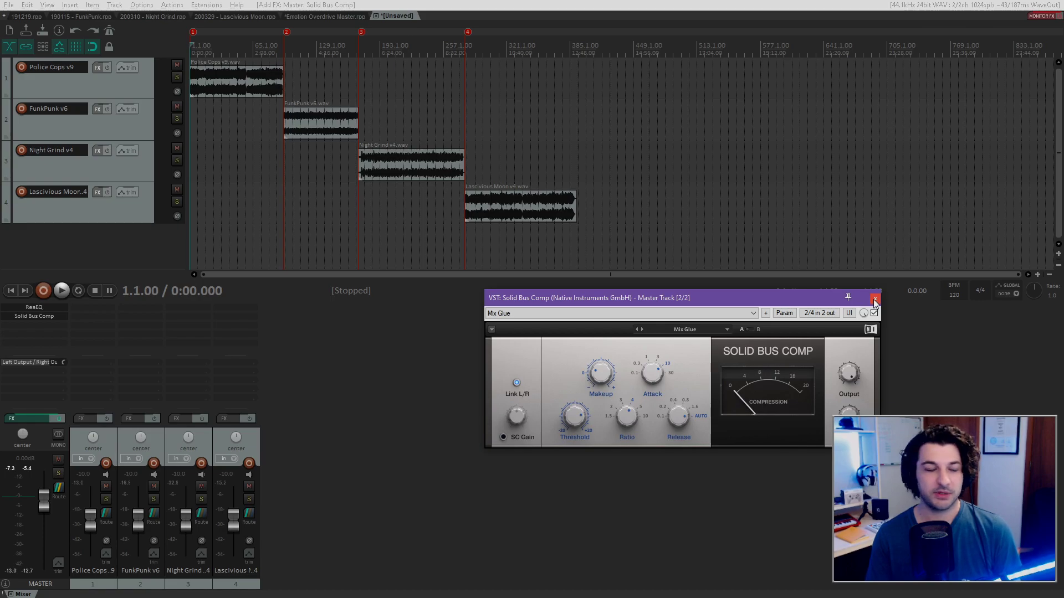
click(875, 298)
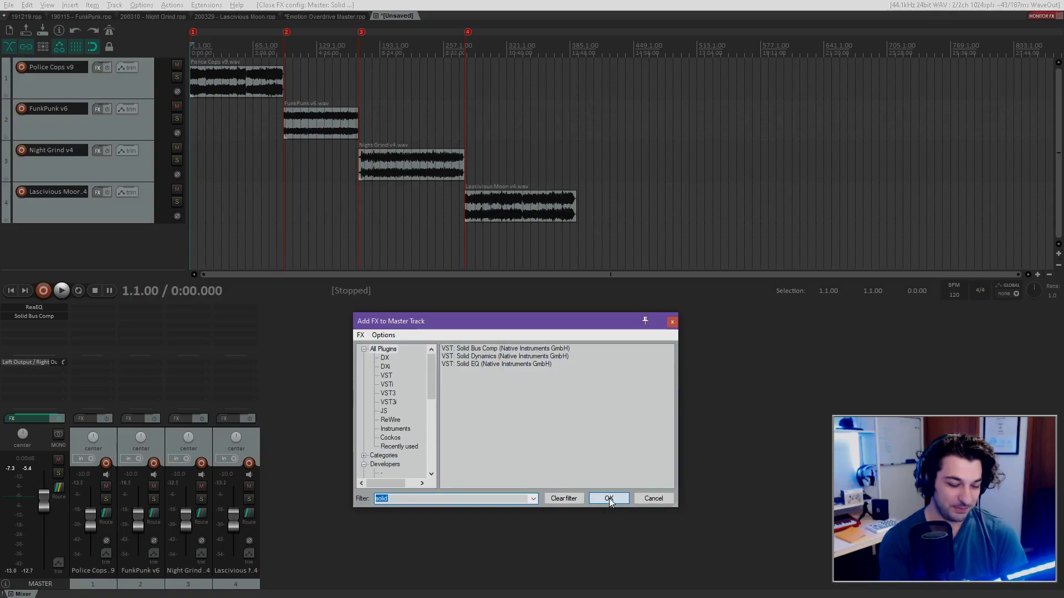
Add the JS Exciter to the master chain and set its frequency to 5000 Hz
text(exciter)
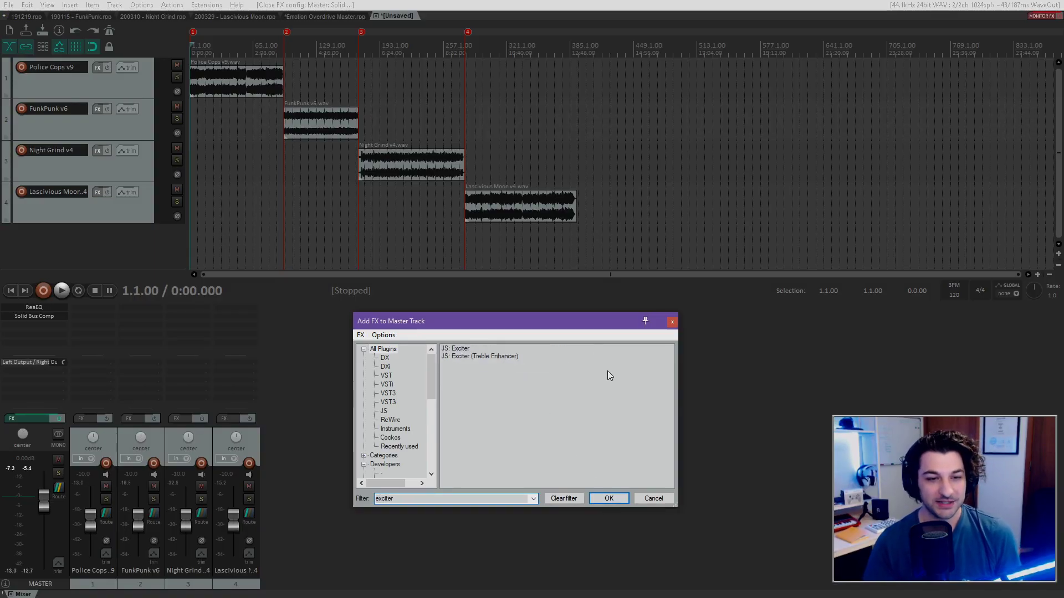
double_click(474, 357)
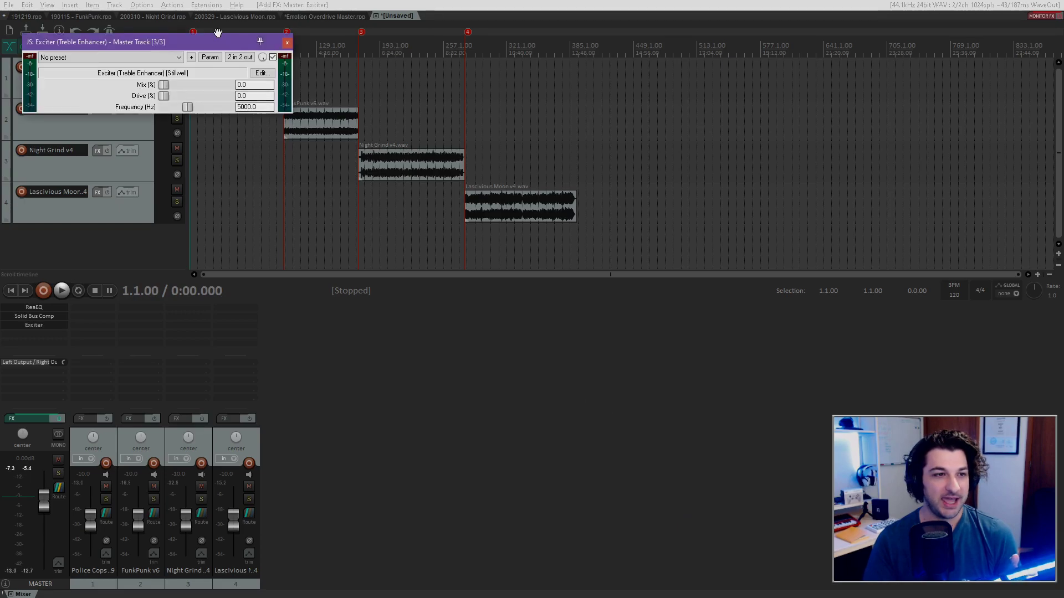
drag(200, 33, 567, 376)
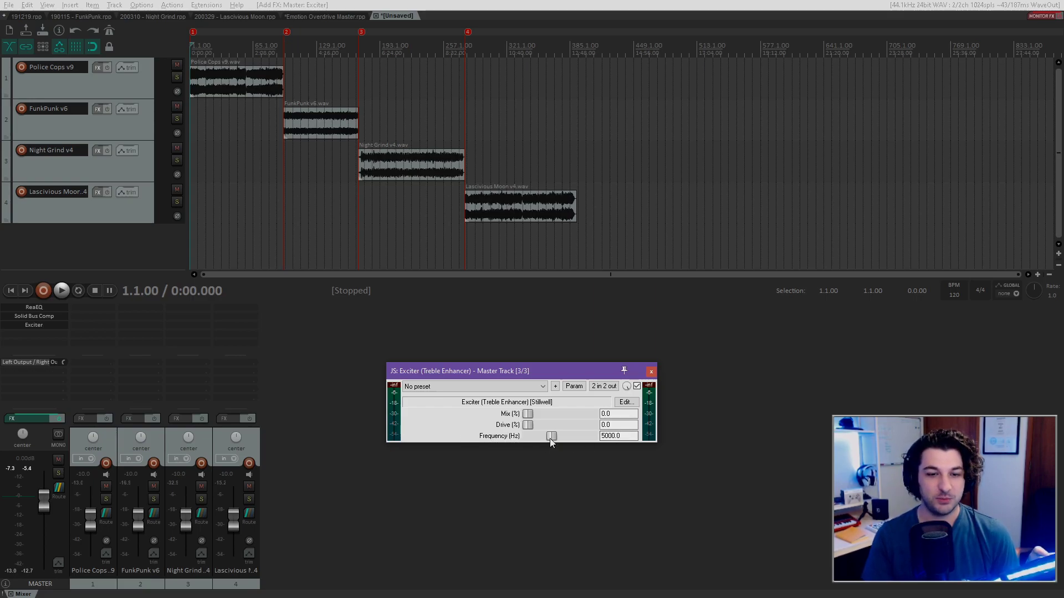
drag(553, 439, 544, 440)
text(5000)
key(Return)
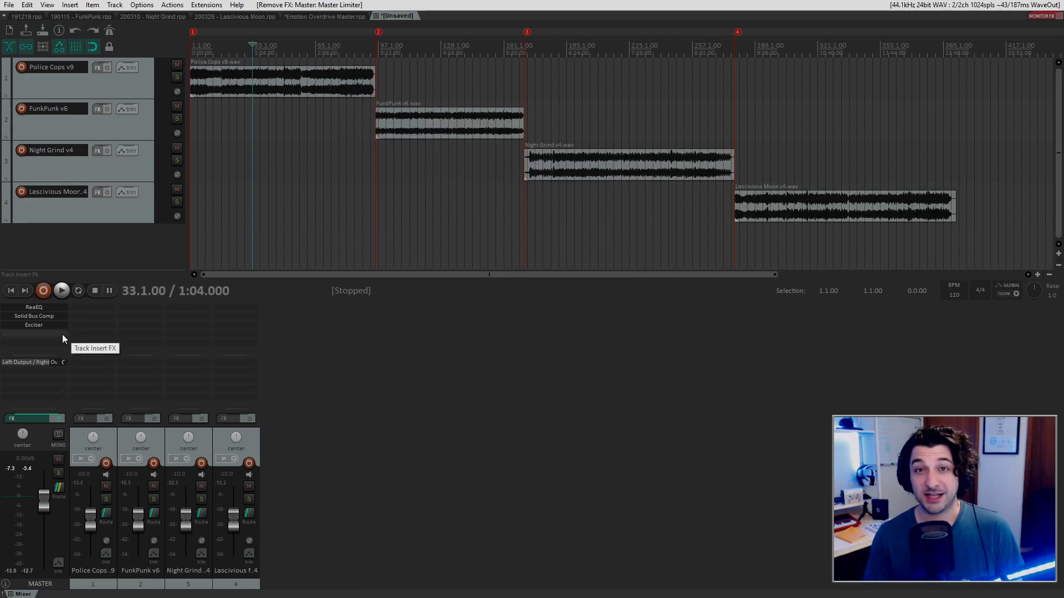
Add JS: Master Limiter to the master chain with a -7 dB threshold, then close it
double_click(62, 335)
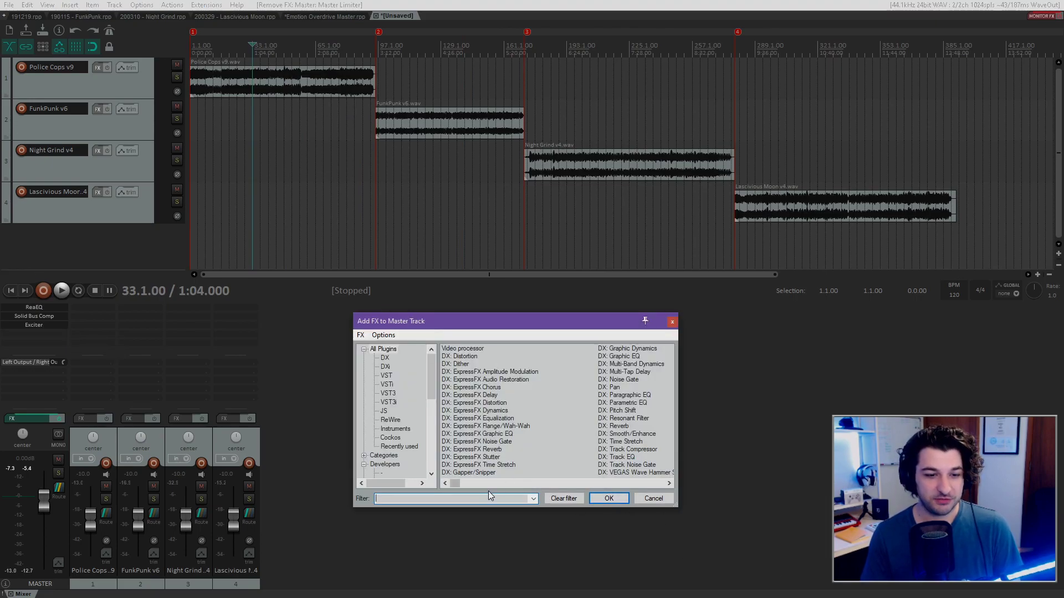
text(kin)
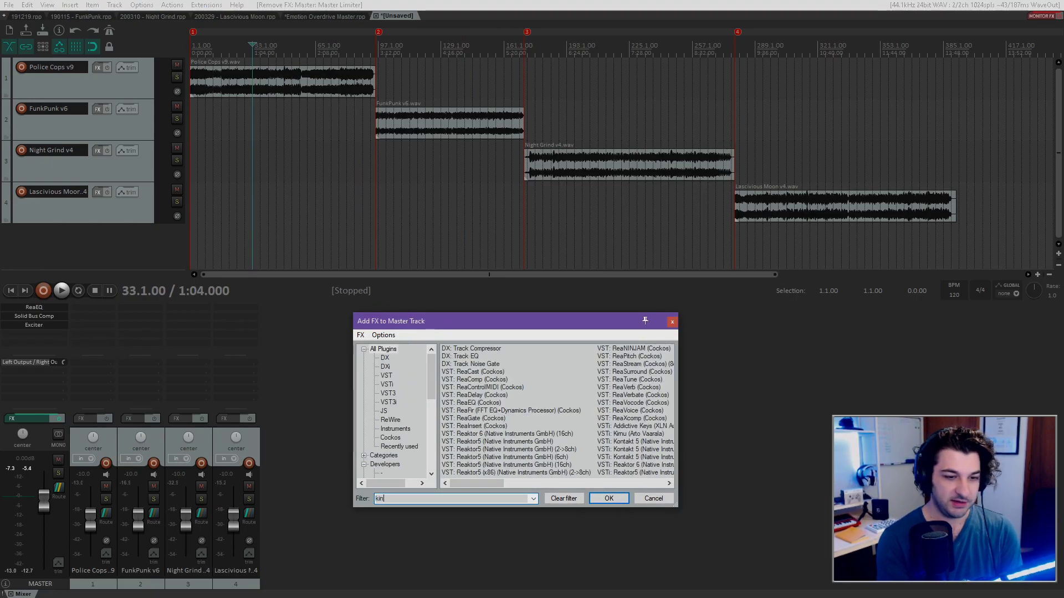
text(limit)
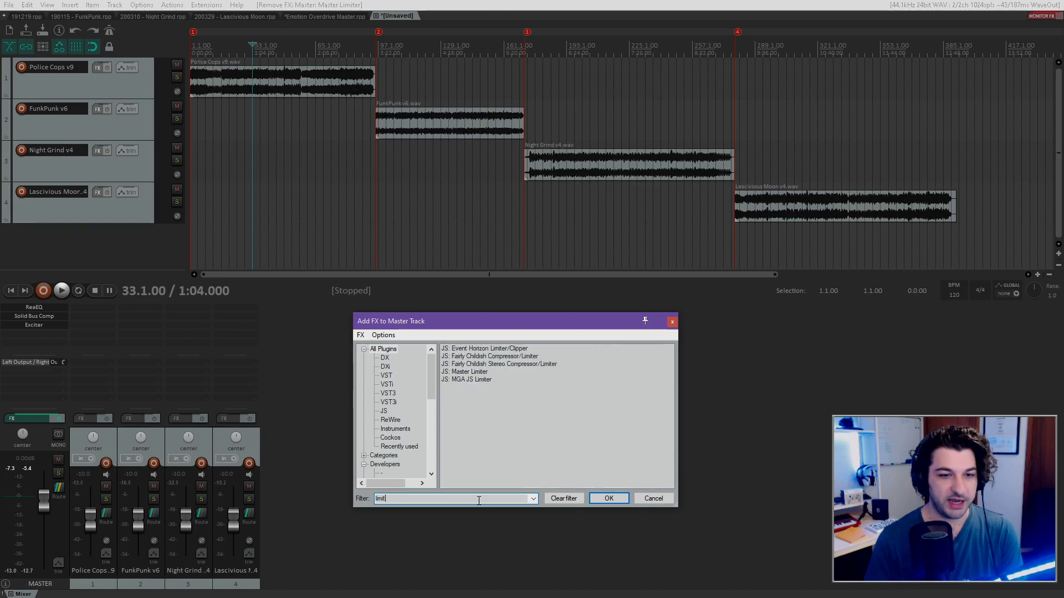
double_click(473, 374)
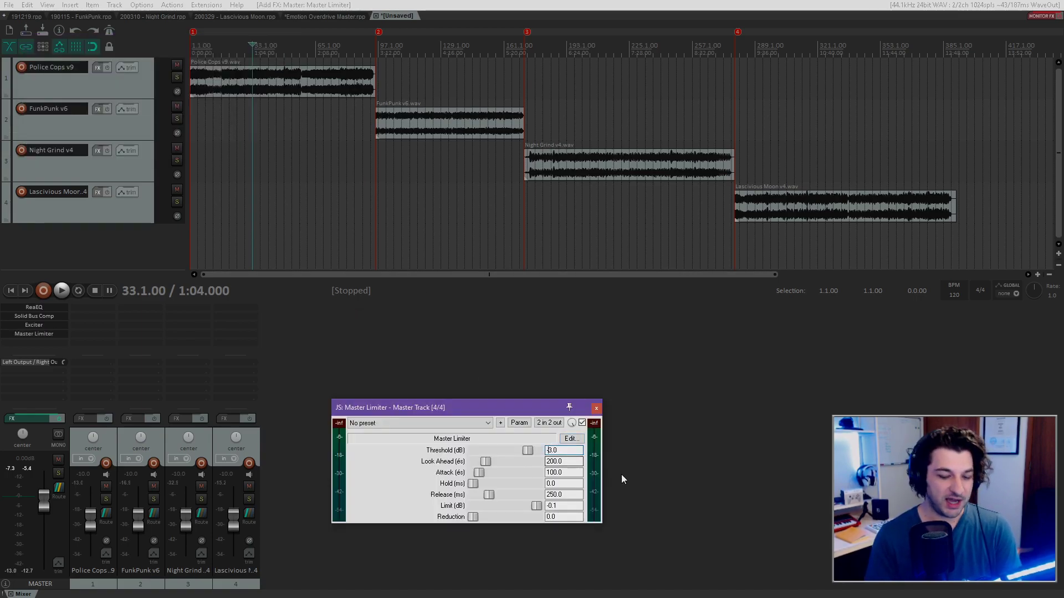
key(Return)
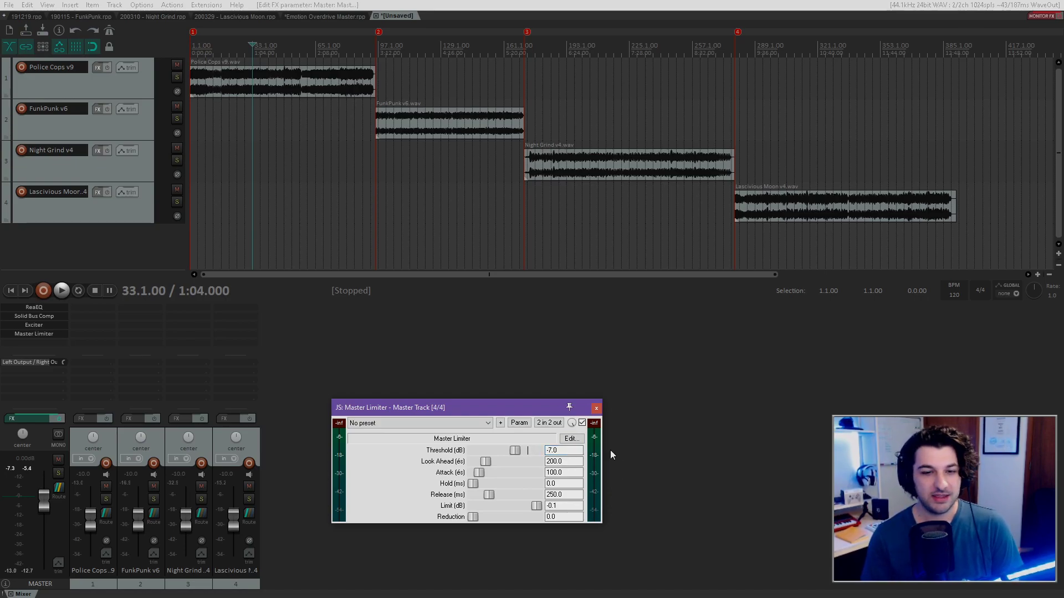
click(596, 409)
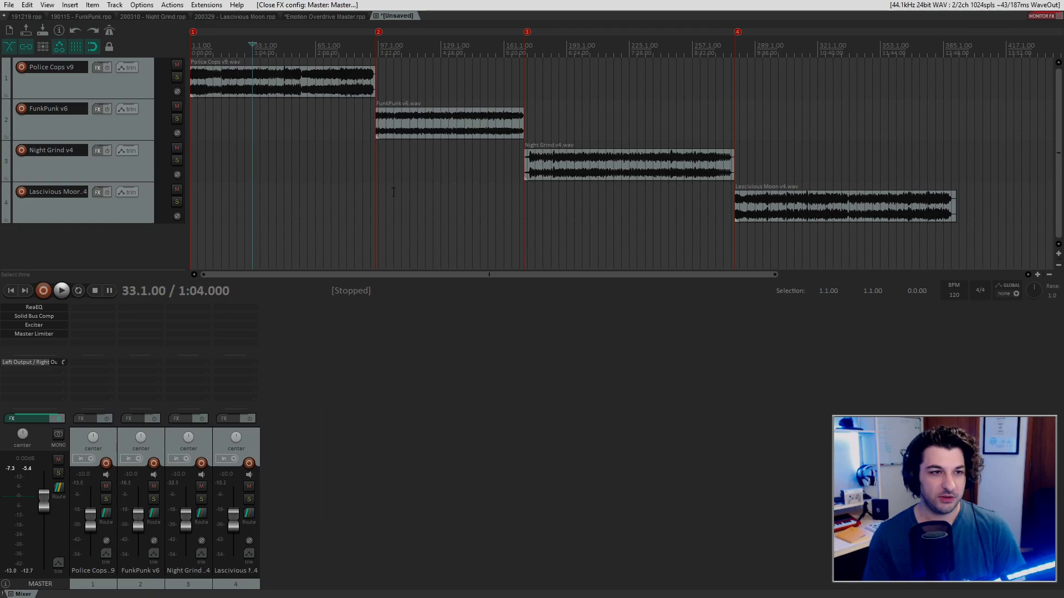
Glance at the original Lascivious Moon project, then return and move the play position further in
click(291, 205)
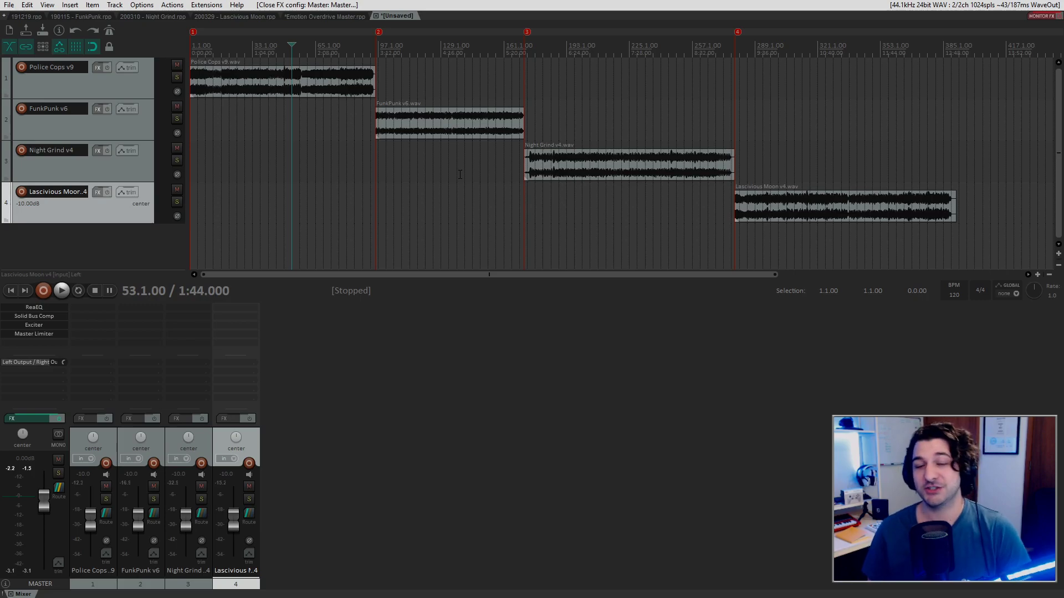
click(235, 16)
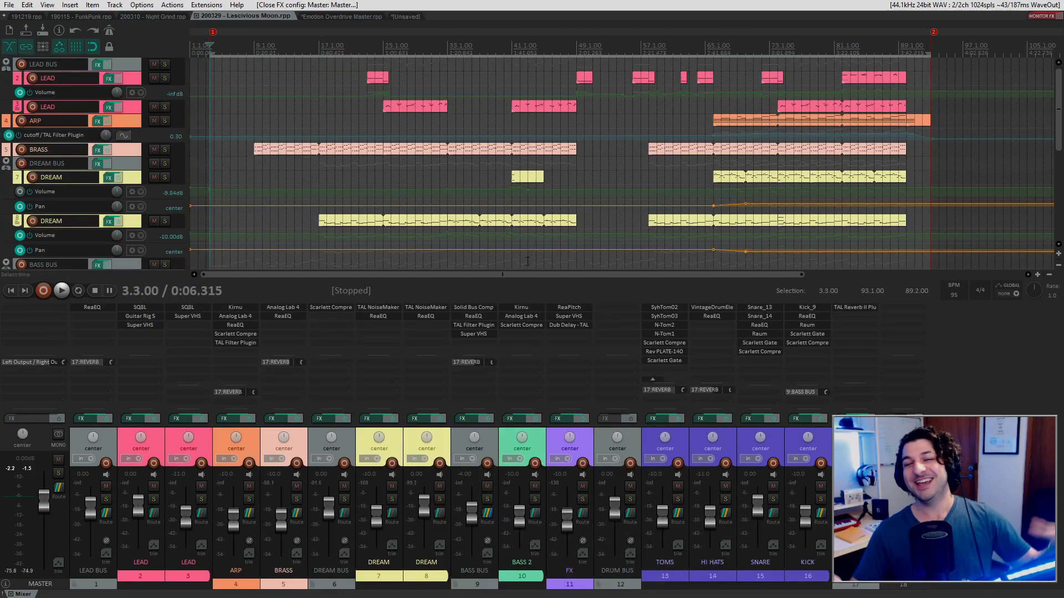
click(405, 17)
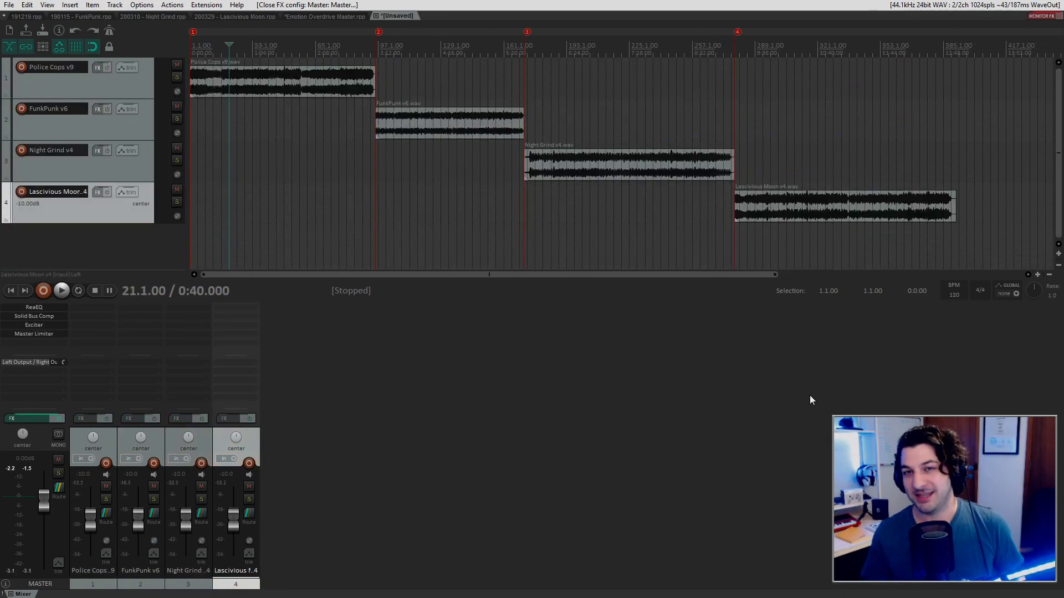
click(385, 190)
Place the play position at 7:44 in Night Grind and add ReaEQ to that track
click(660, 222)
scroll(660, 222, up, 3)
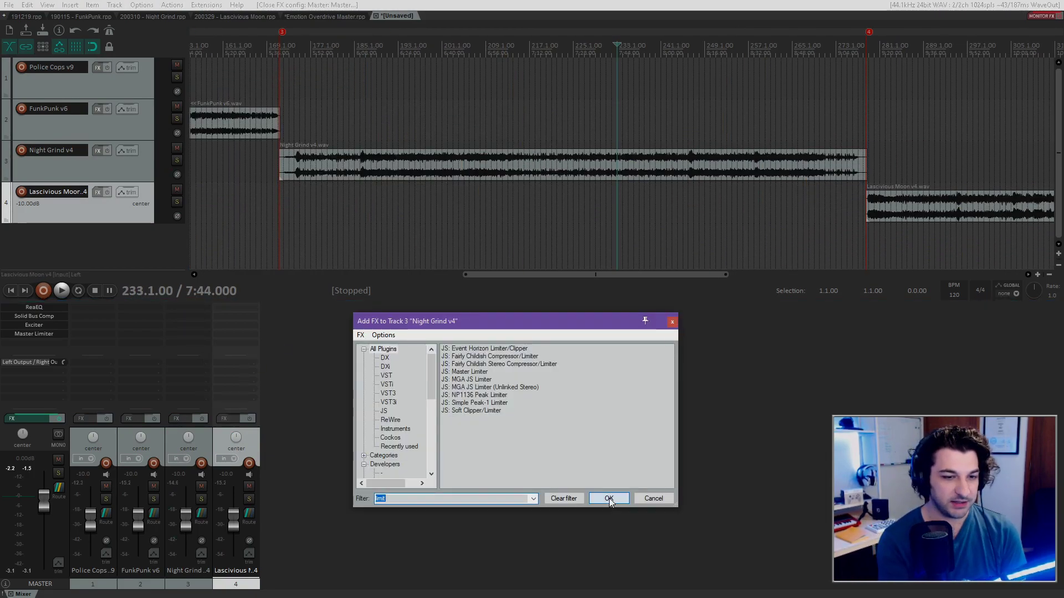
text(eq)
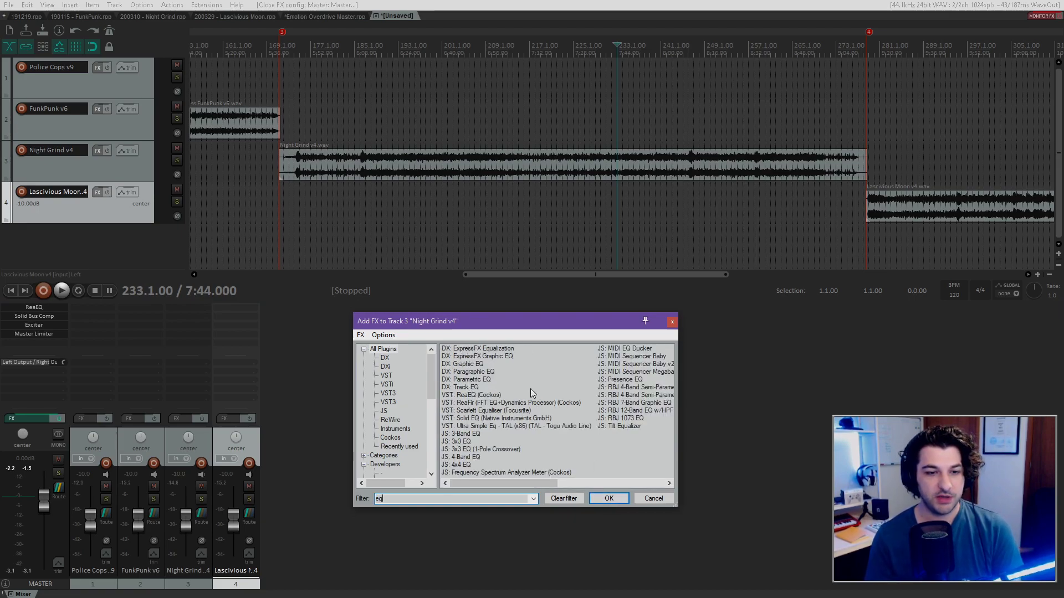
double_click(523, 396)
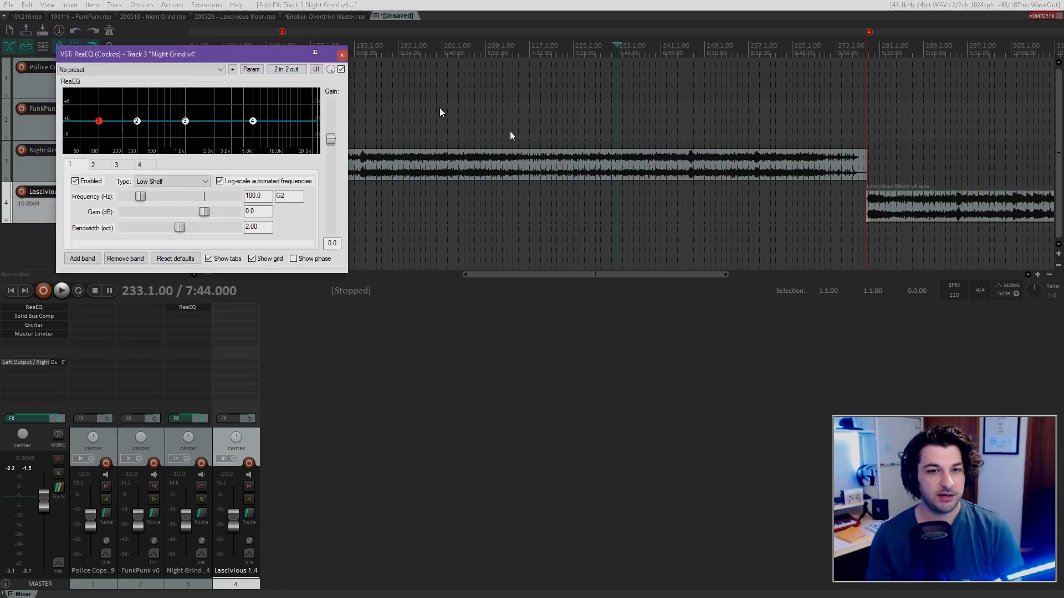
drag(182, 54, 583, 309)
click(105, 166)
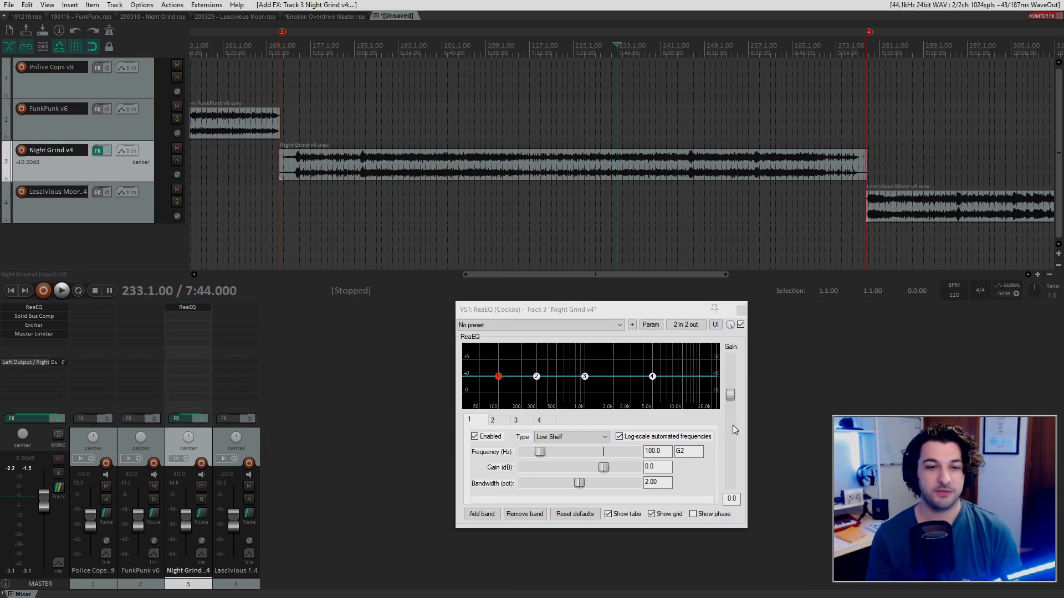
key(space)
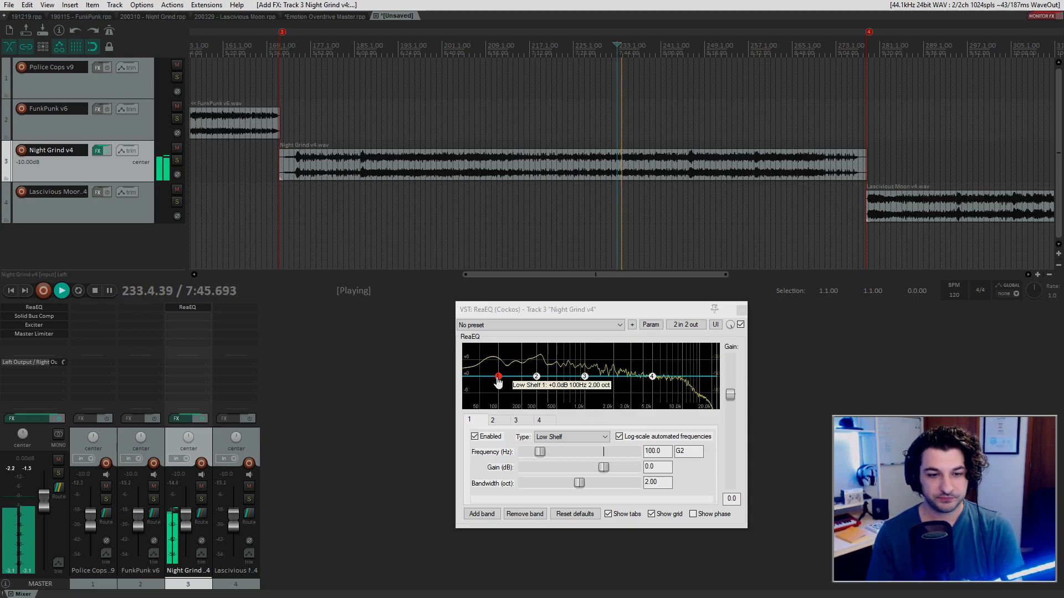
Boost ReaEQ band 3 toward 2000 Hz with 1 dB gain while listening
drag(584, 376, 598, 355)
key(space)
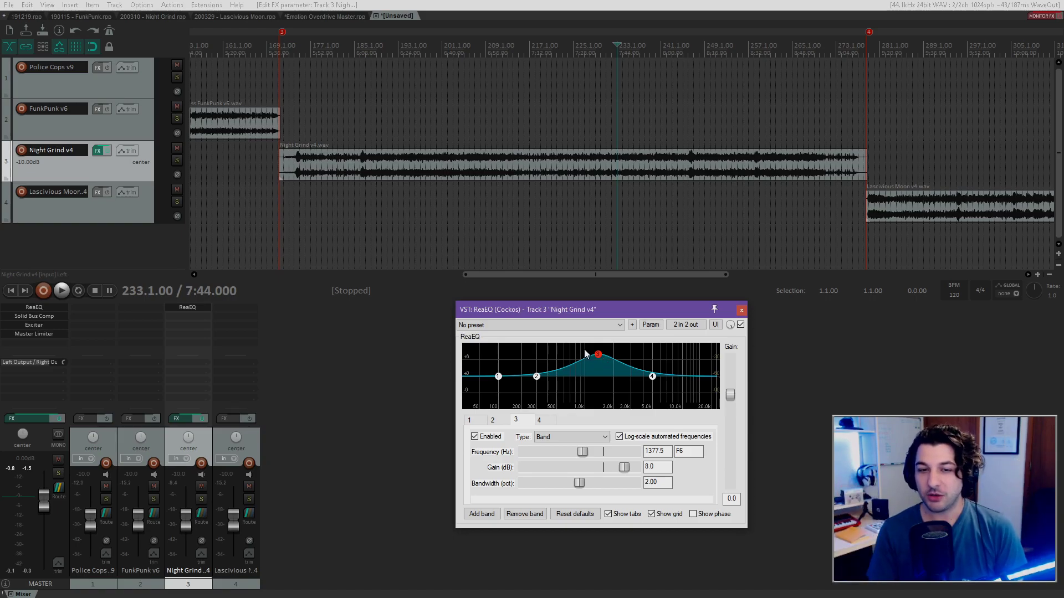
drag(598, 354, 618, 357)
double_click(657, 451)
text(200)
key(Return)
text(0)
key(Tab)
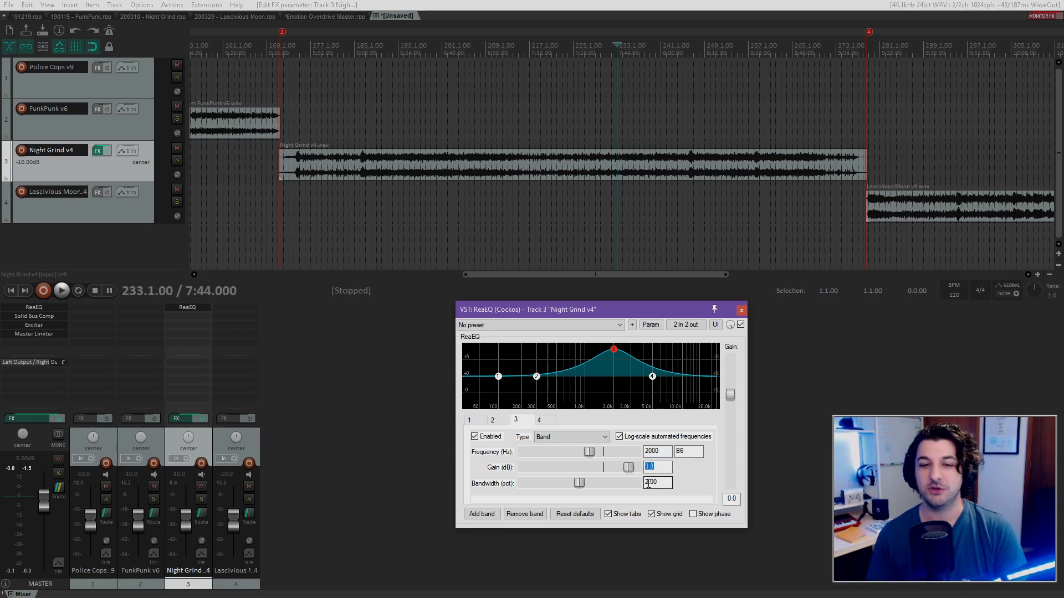
text(1)
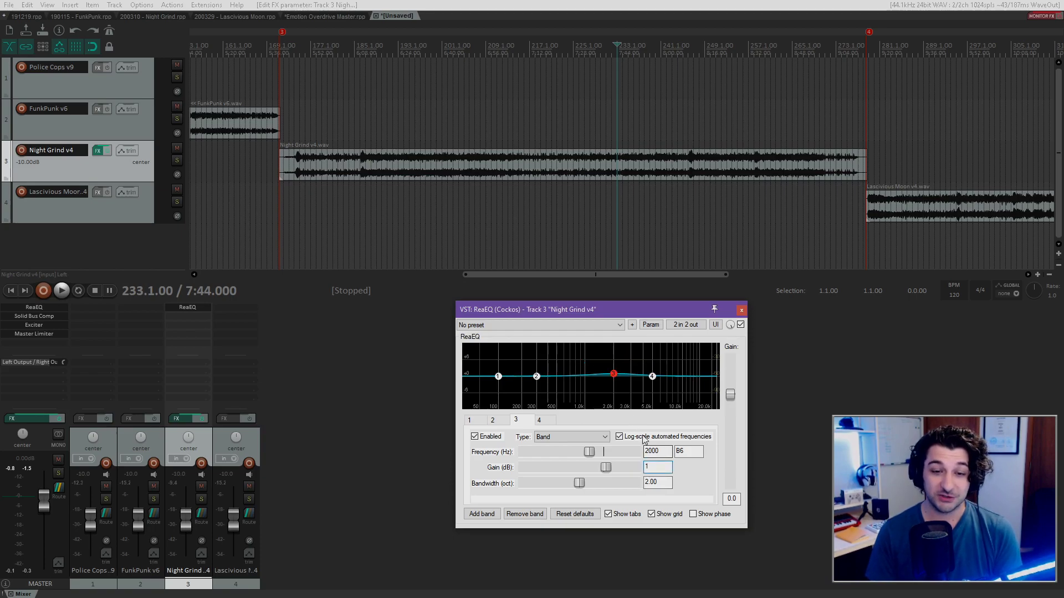
key(Tab)
drag(605, 467, 636, 470)
After comparing with the Night Grind source, reset band 3 to 2000 Hz, +1 dB, and narrow it
click(153, 17)
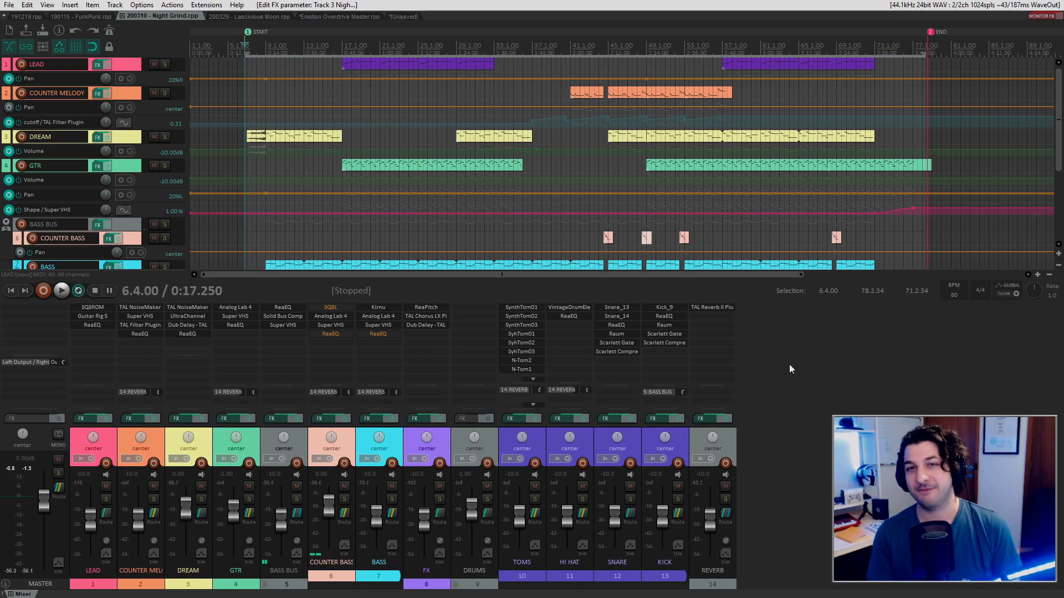
click(404, 17)
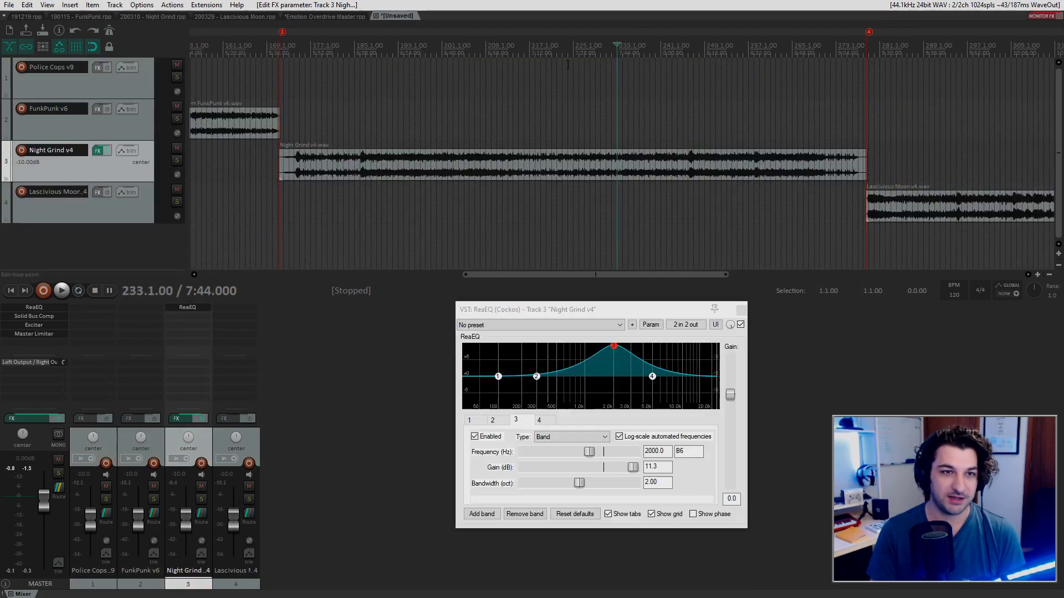
drag(615, 350, 616, 377)
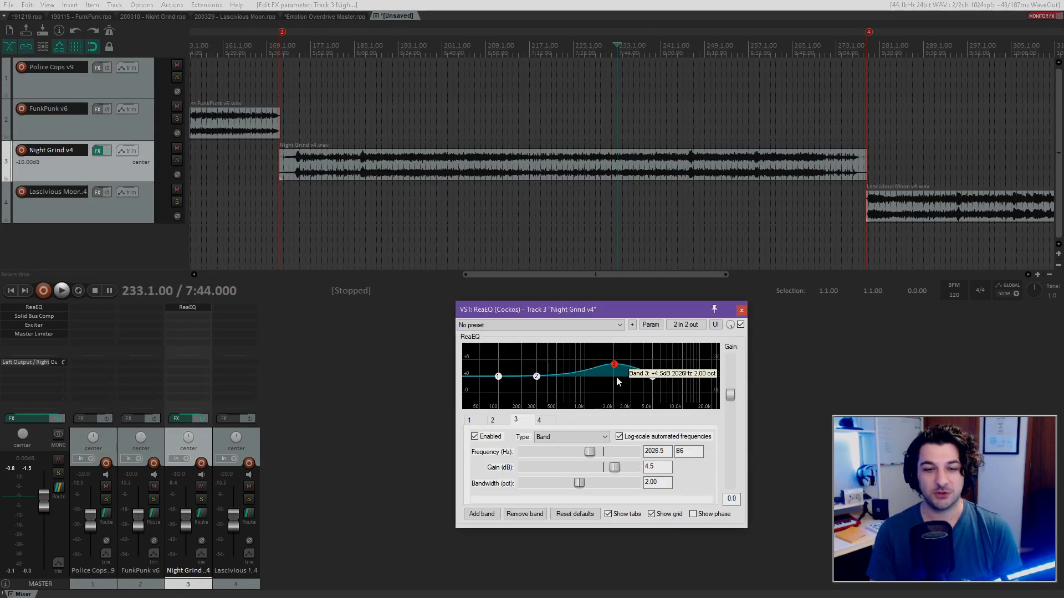
double_click(658, 468)
text(1)
drag(665, 452, 658, 452)
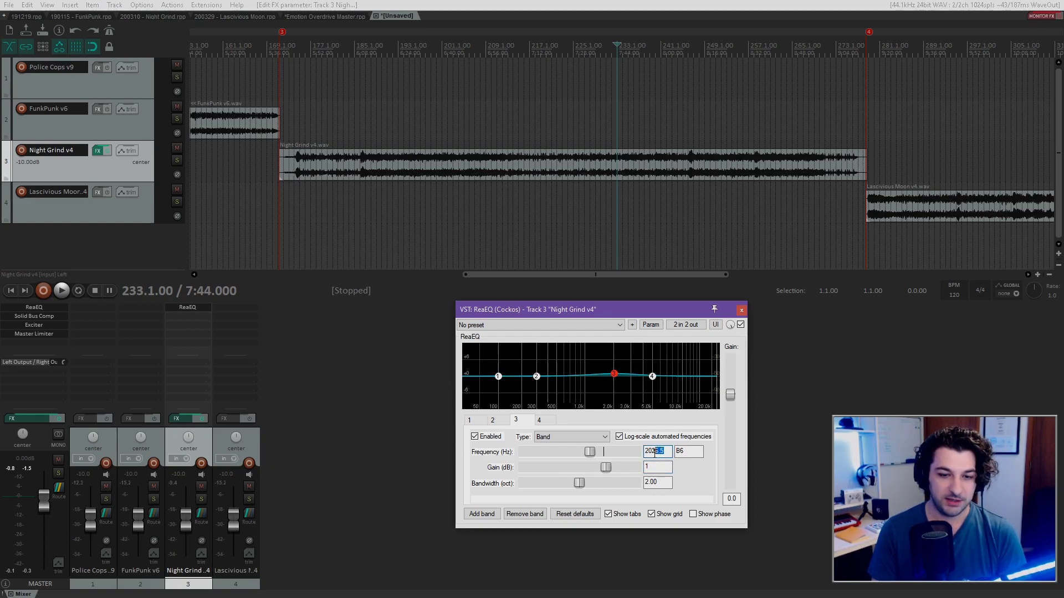
click(659, 454)
key(ctrl+a)
text(2000)
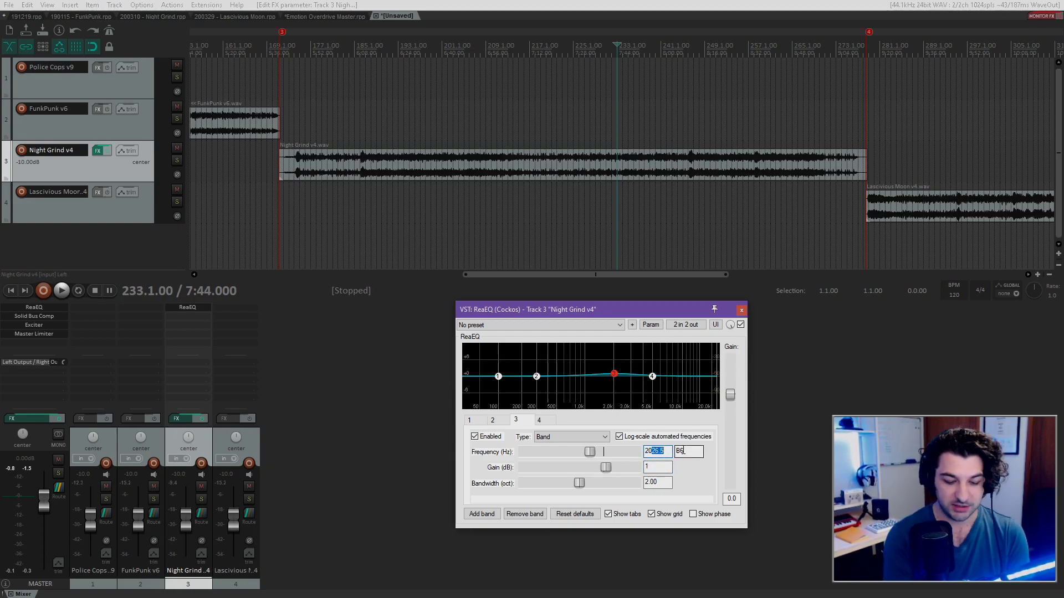
key(Return)
drag(579, 483, 543, 490)
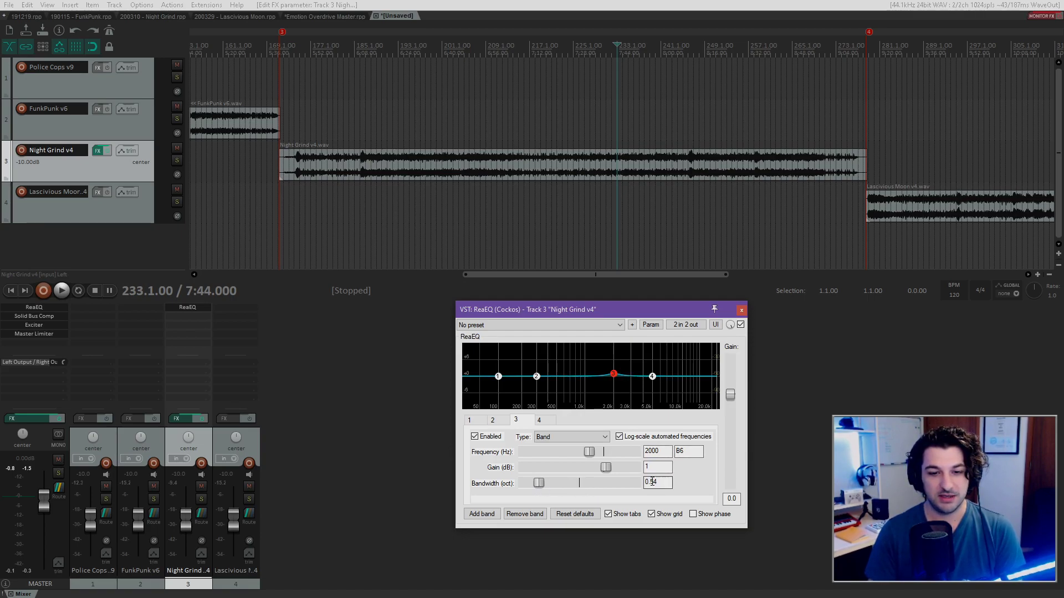
key(BackSpace)
key(Return)
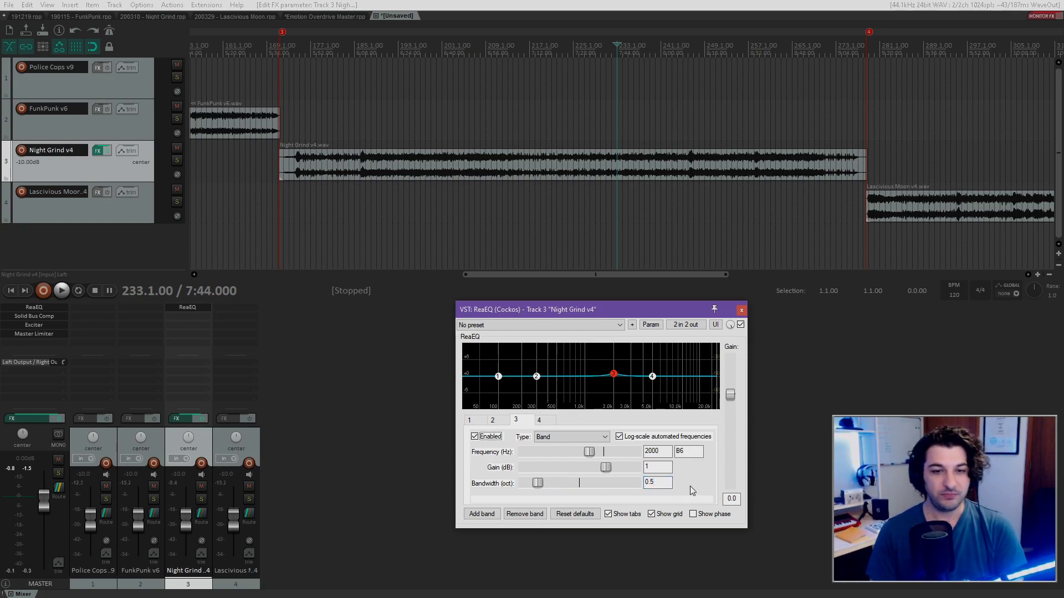
key(space)
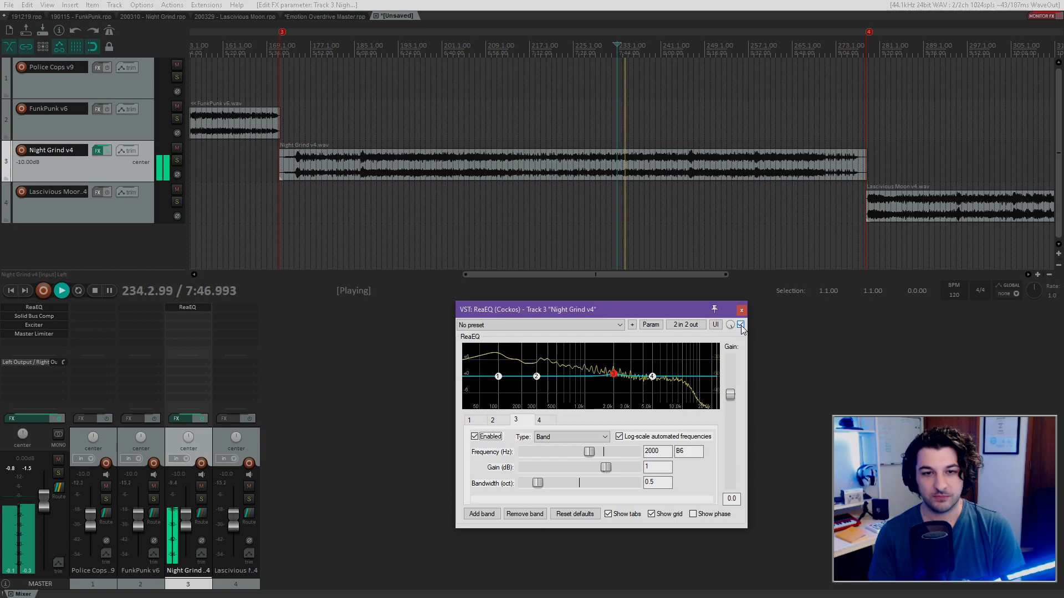
key(space)
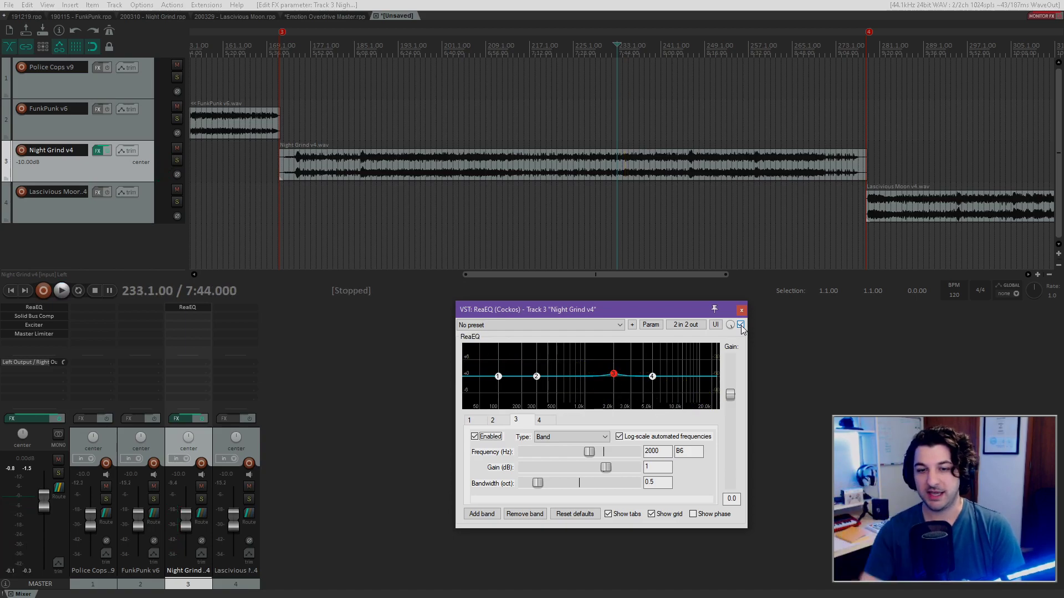
click(741, 325)
key(space)
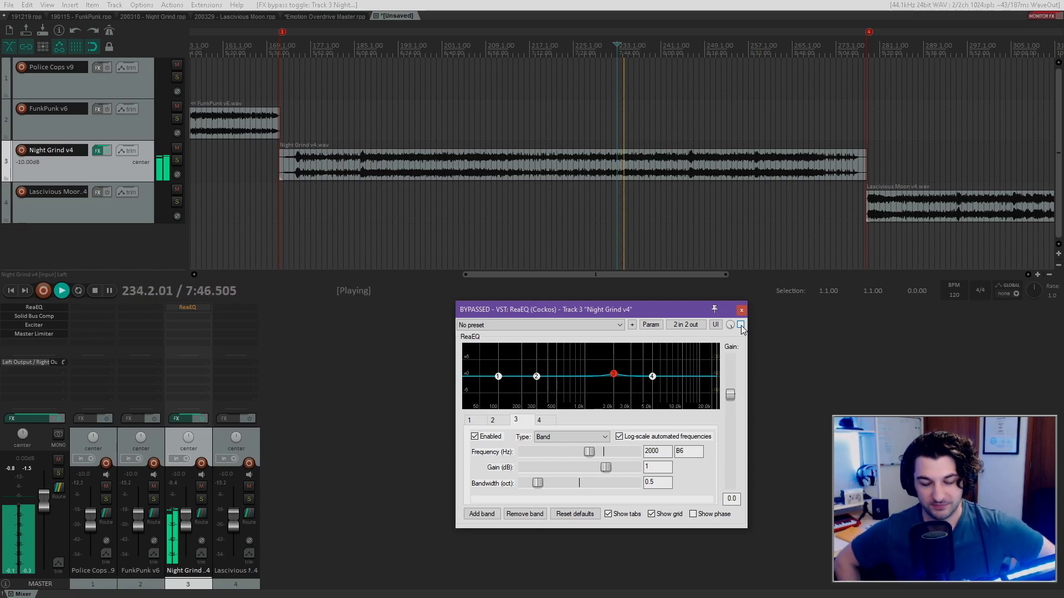
key(space)
click(741, 325)
key(space)
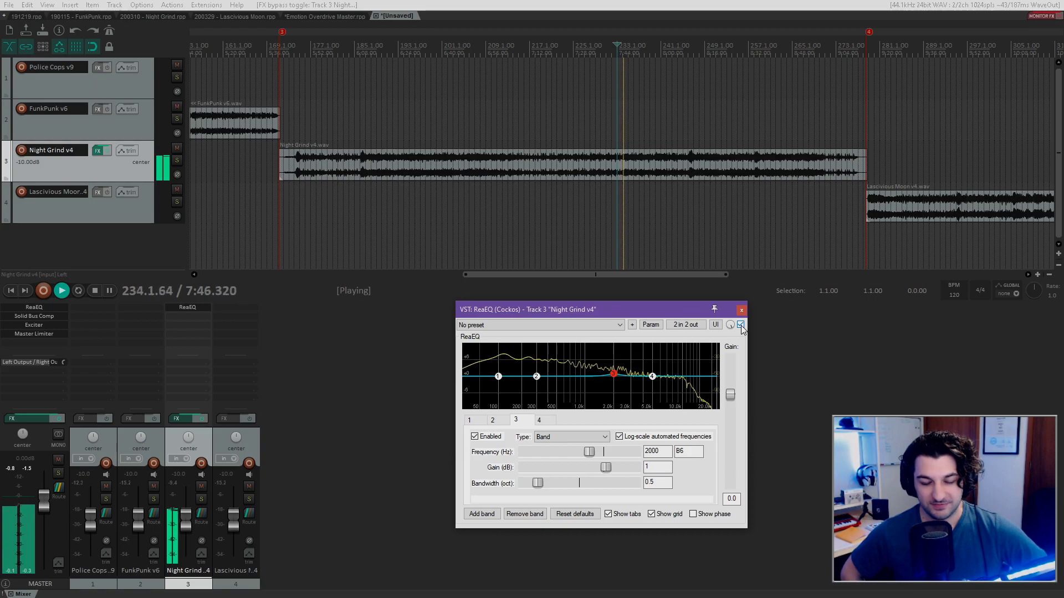
key(space)
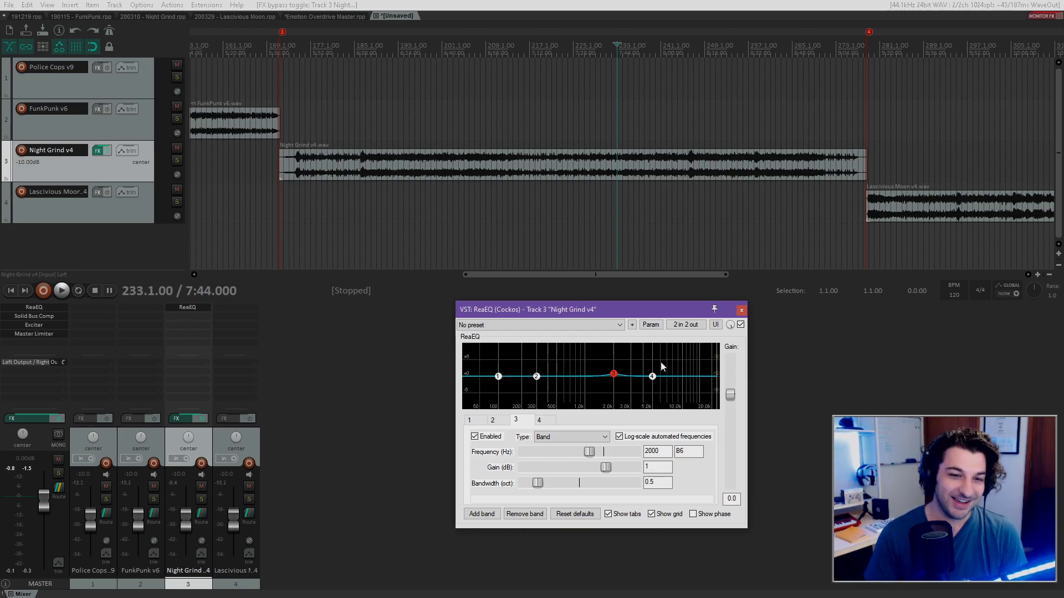
Set band 2's frequency to 700 Hz and narrow its bell, auditioning with playback
drag(640, 310, 730, 318)
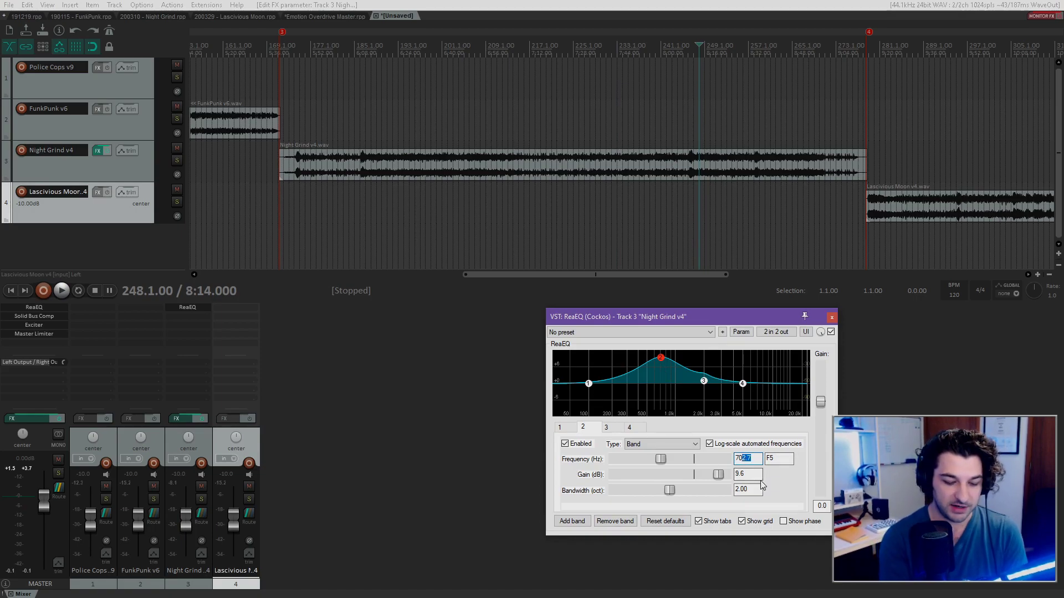
text(00)
key(BackSpace)
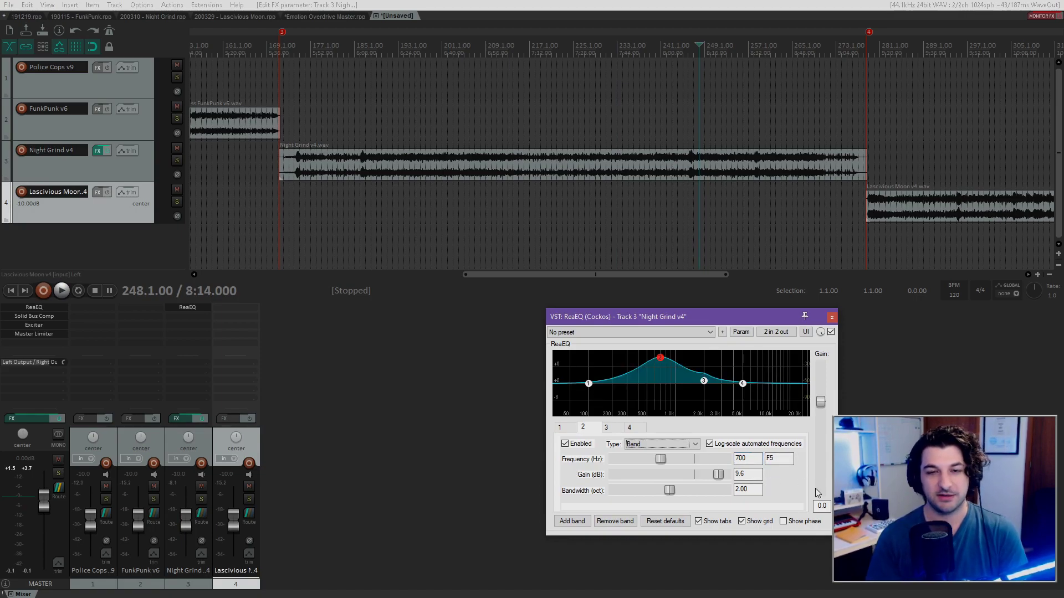
key(space)
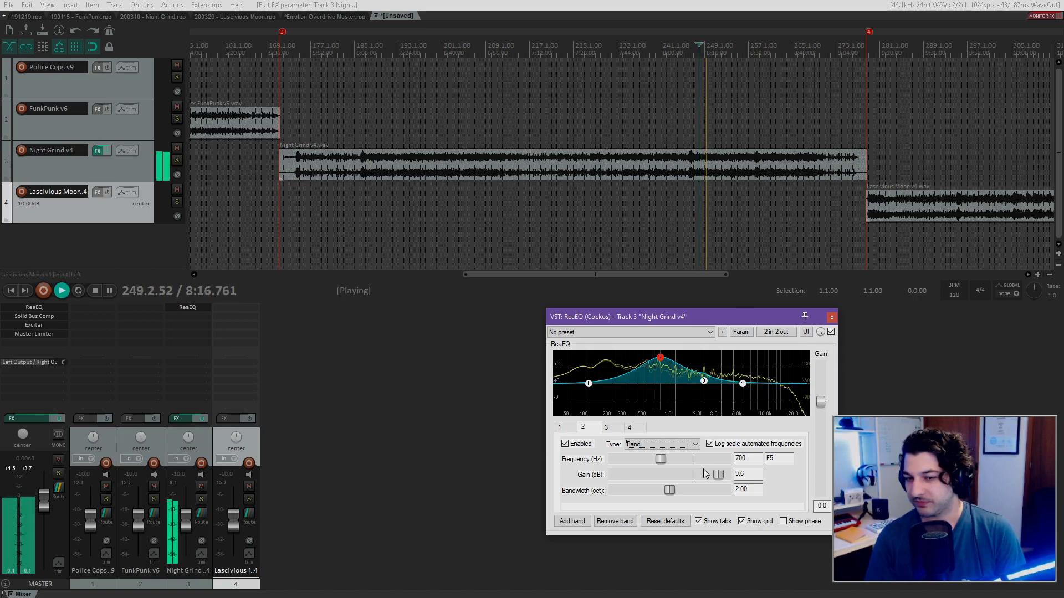
key(space)
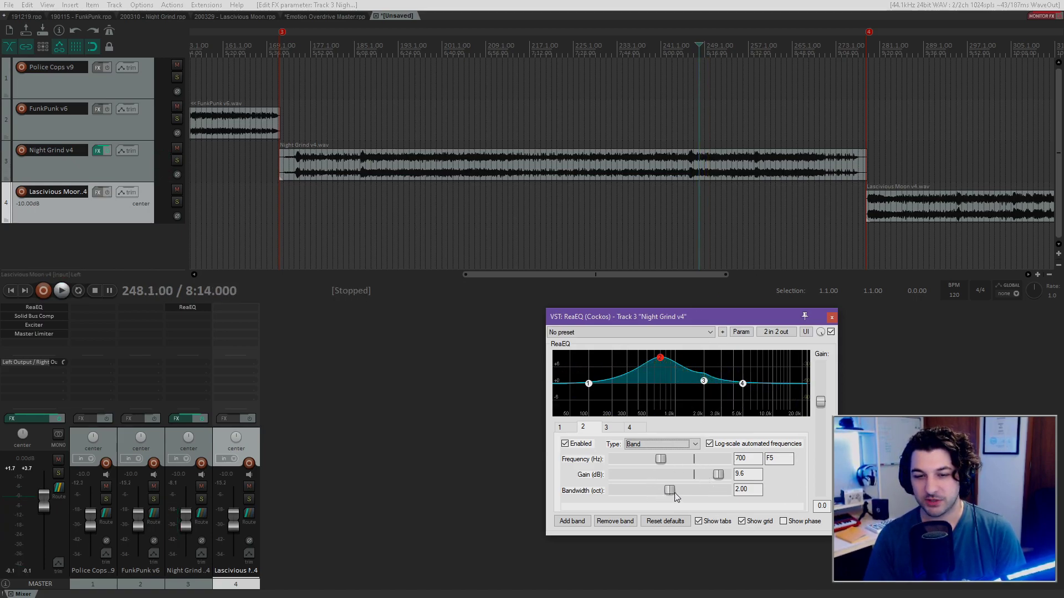
drag(670, 491, 631, 501)
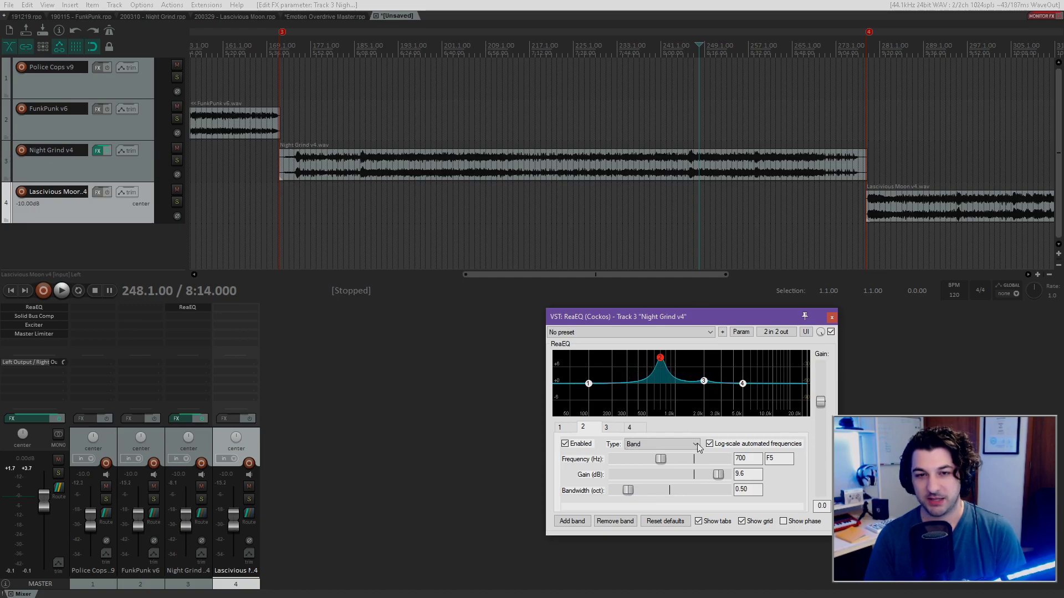
key(space)
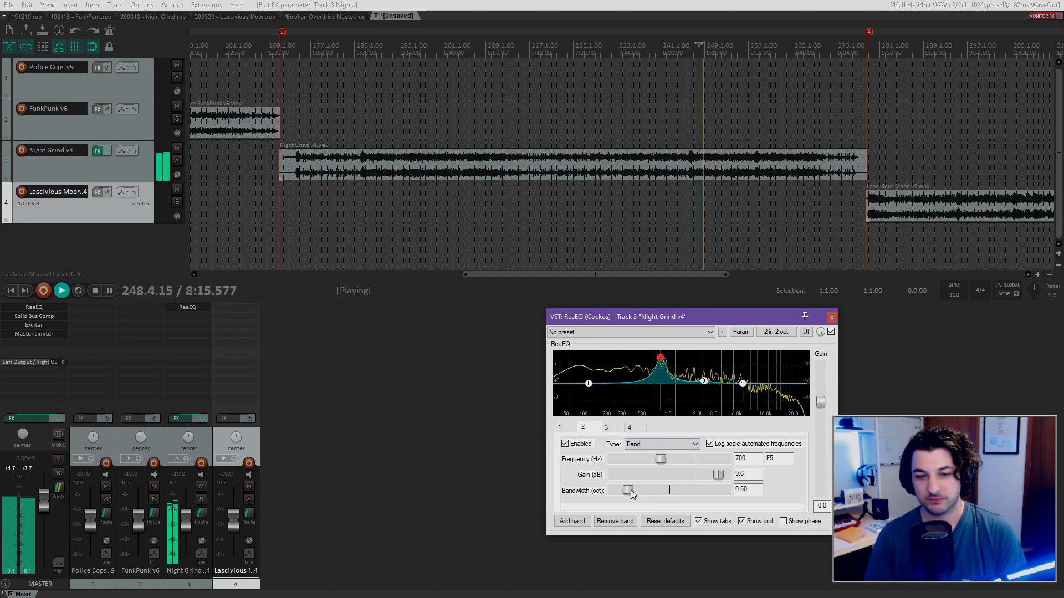
Widen band 2 to 0.70 octaves and retype its frequency as 750 Hz
drag(631, 493, 636, 492)
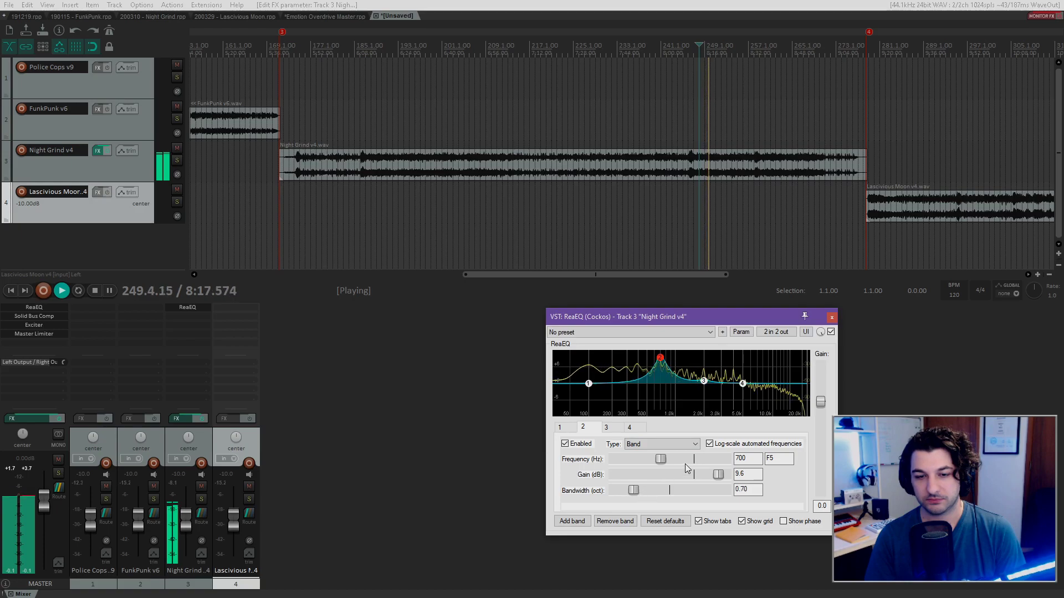
drag(666, 460, 663, 461)
key(ctrl+z)
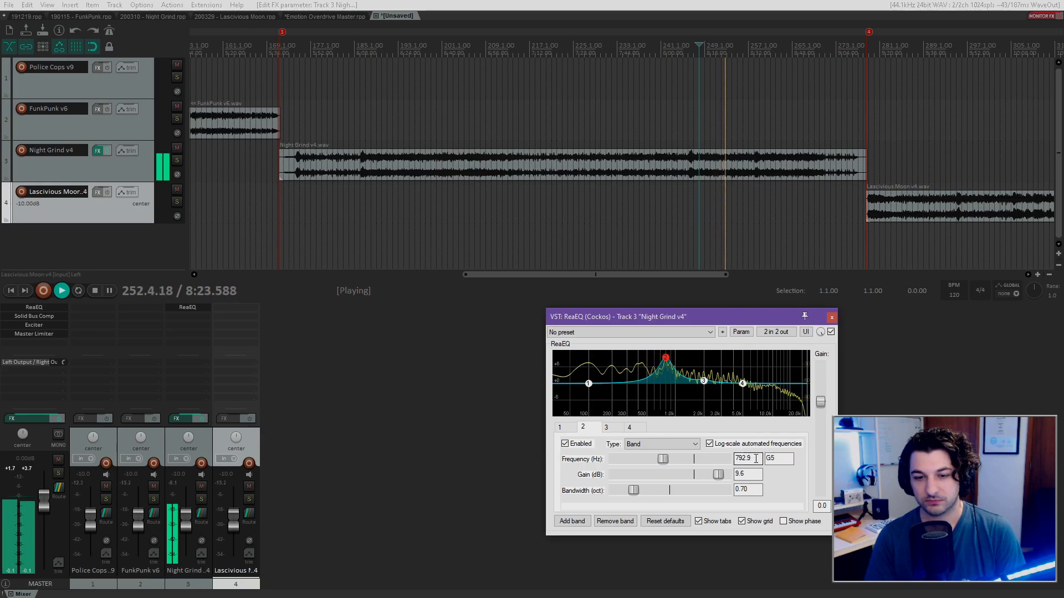
double_click(756, 459)
text(750)
key(Tab)
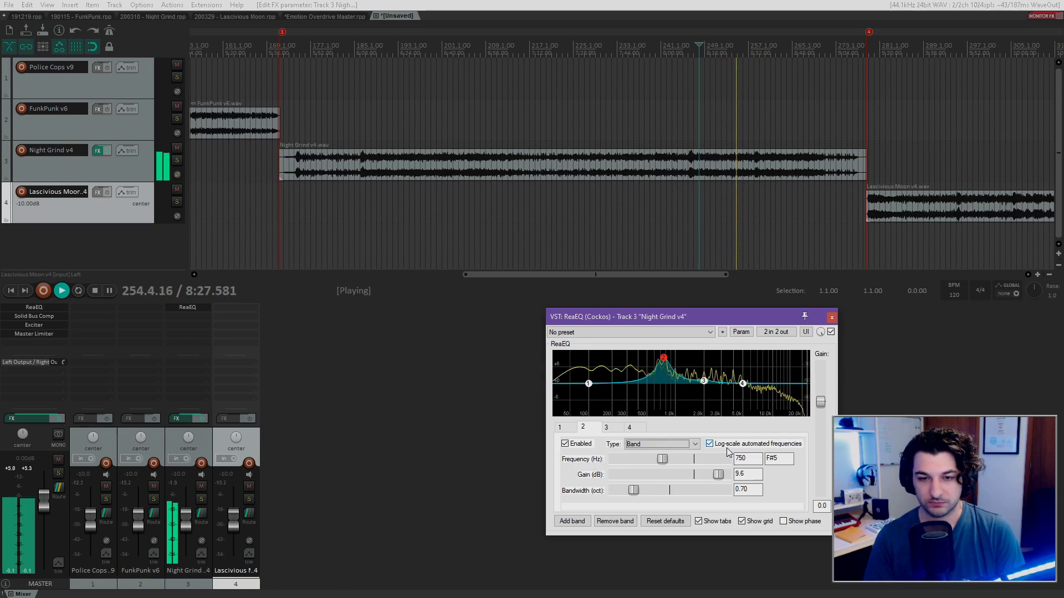
key(space)
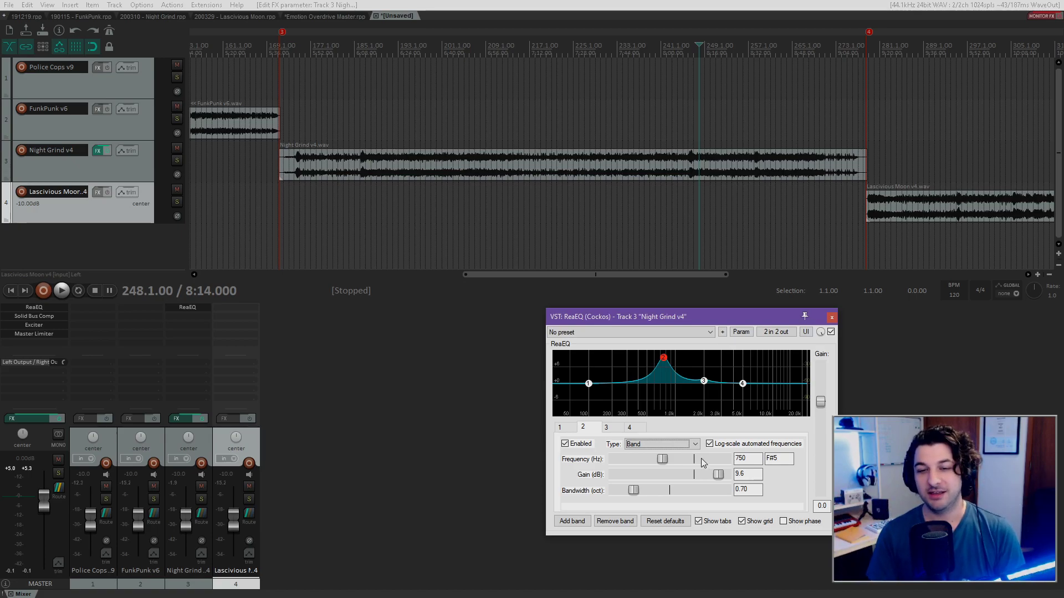
Audition band 2 gain as a cut and as an 11.6 dB boost during playback
drag(719, 475, 695, 477)
key(space)
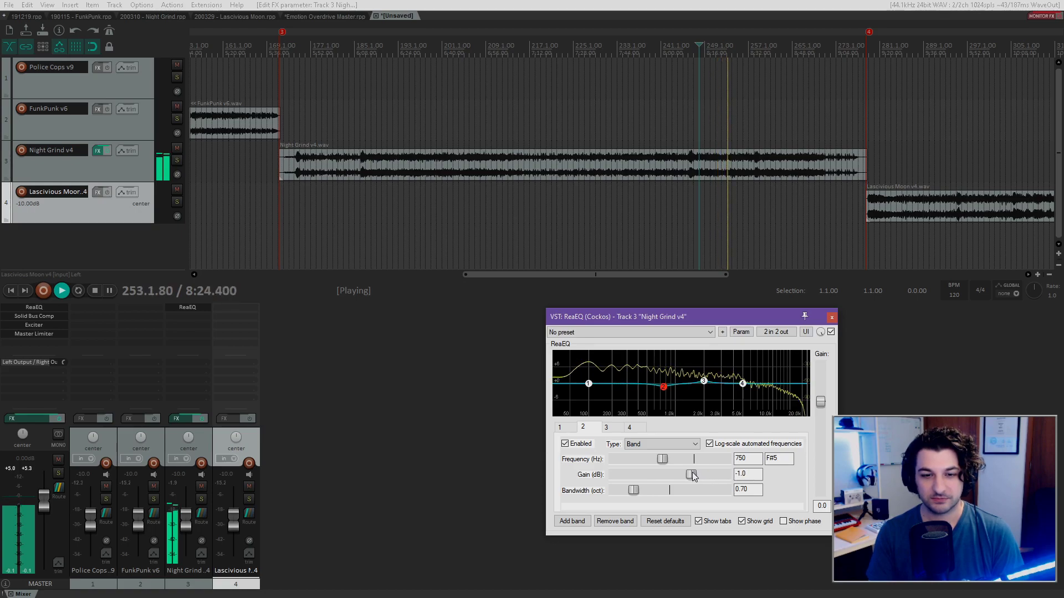
double_click(748, 473)
text(-1.0)
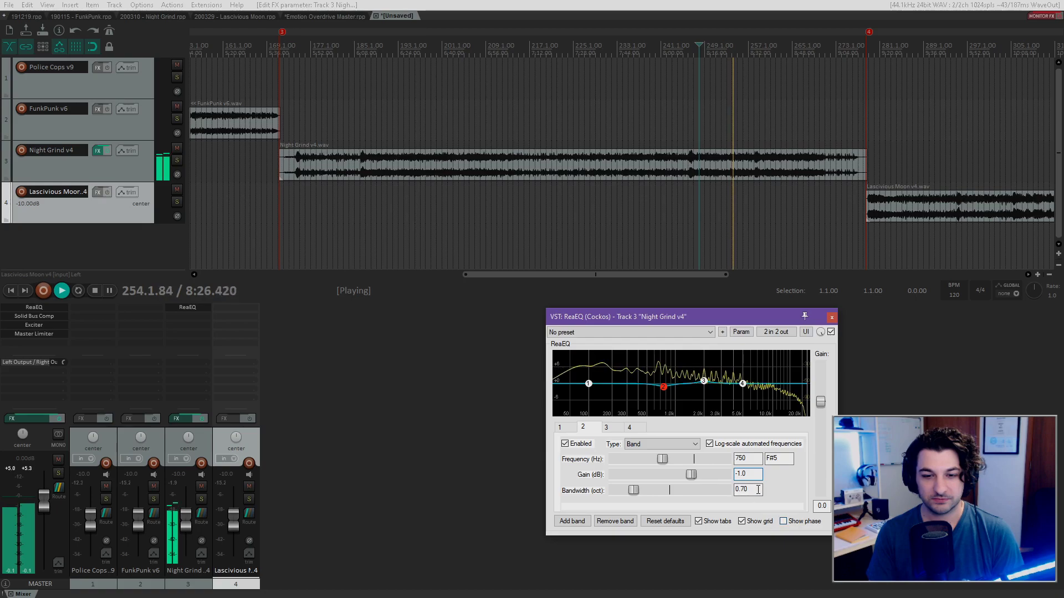
key(space)
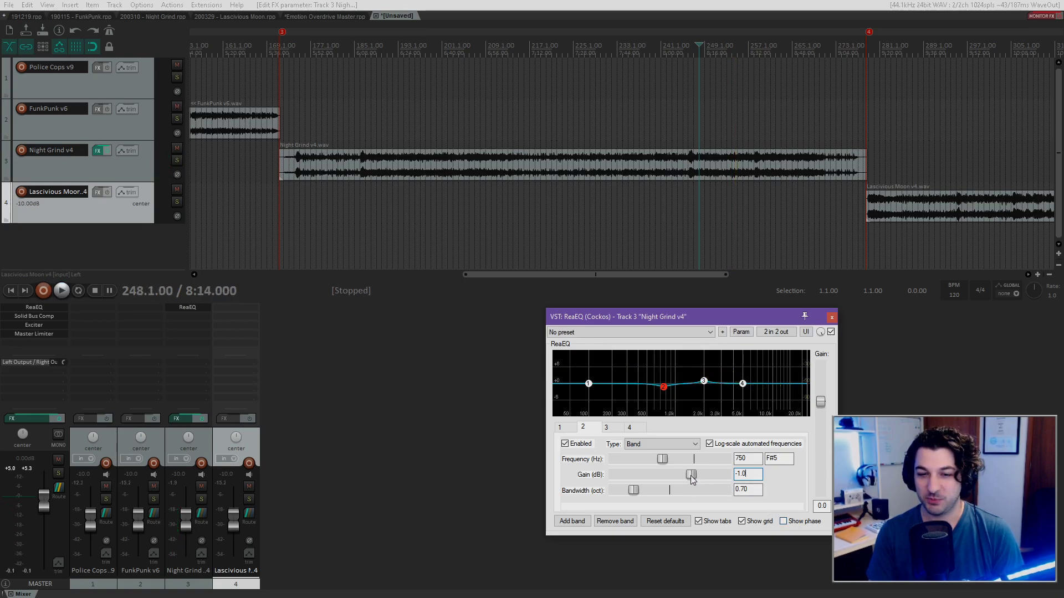
drag(692, 479, 725, 478)
key(space)
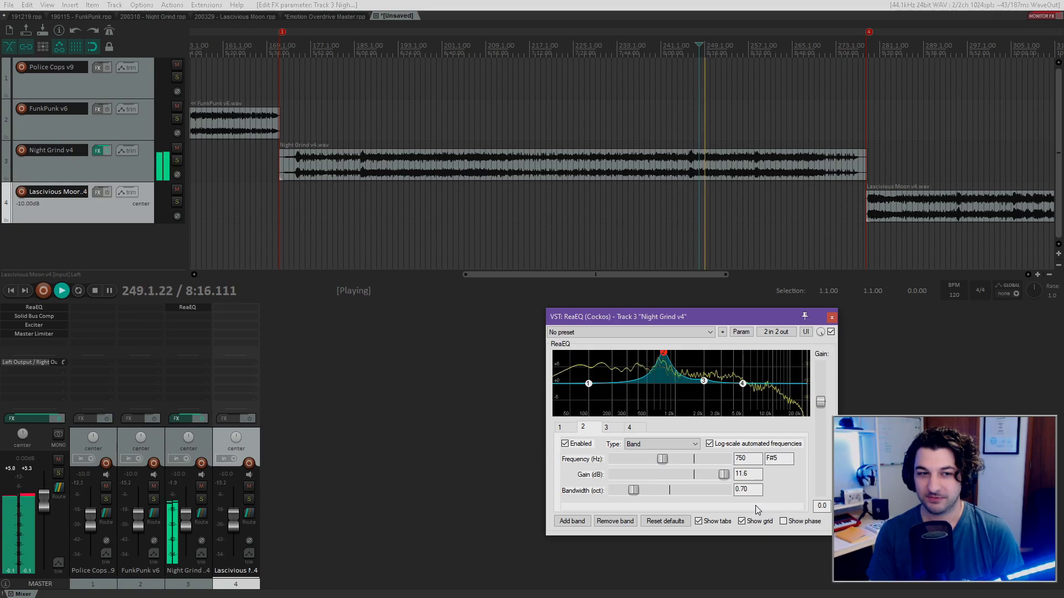
key(space)
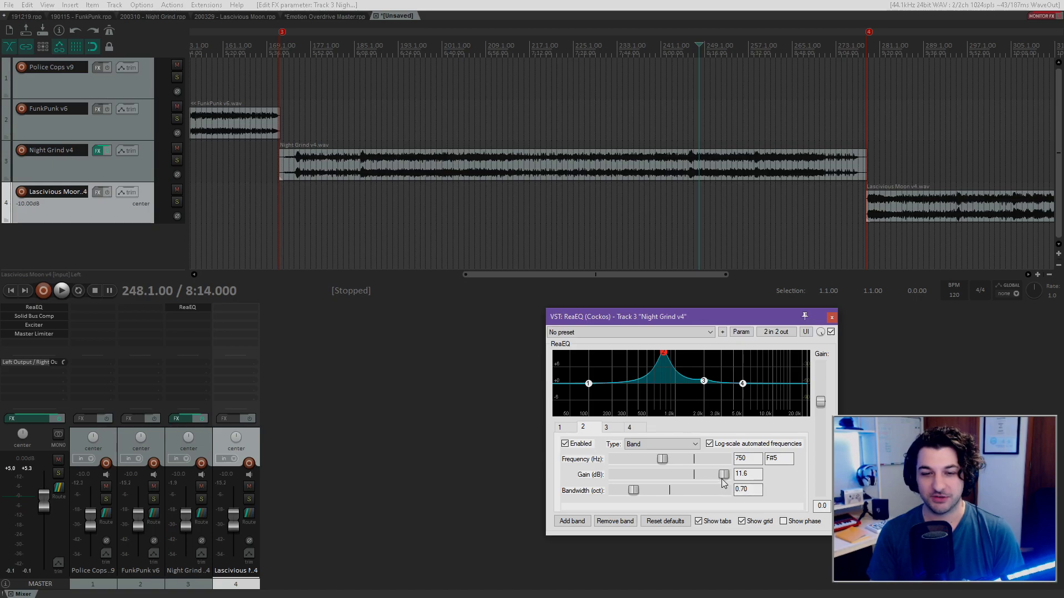
Set band 2 gain to -1 dB and play the song to hear the gentle cut
drag(723, 474, 692, 475)
text(-1)
key(Return)
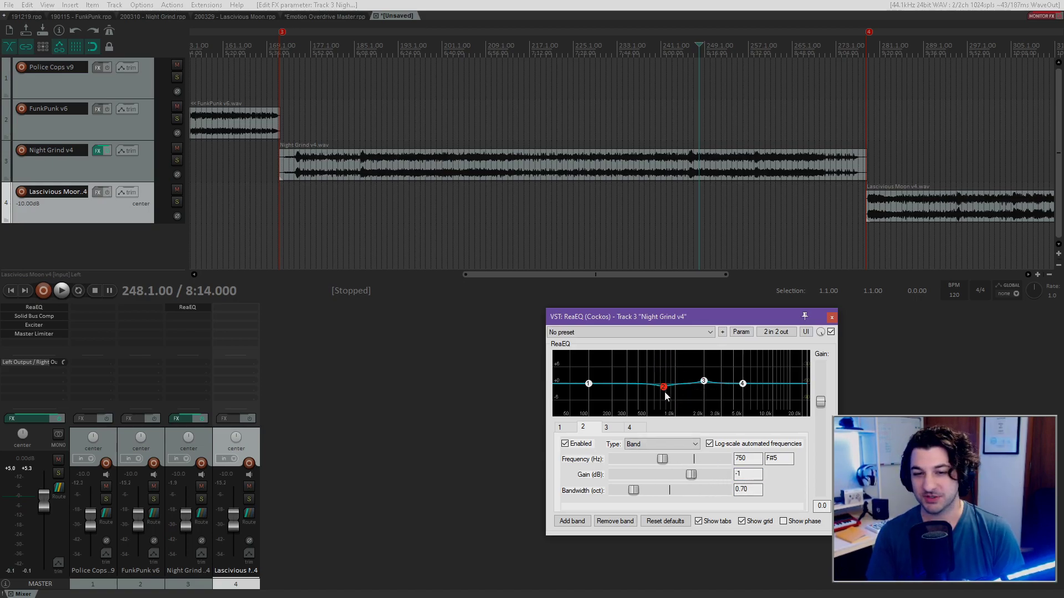
key(space)
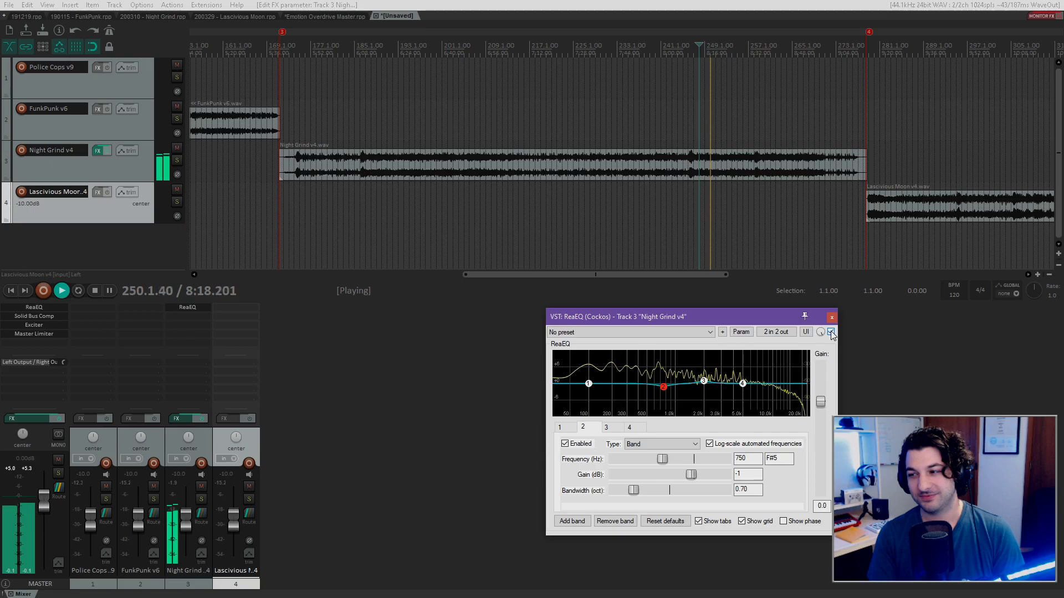
key(space)
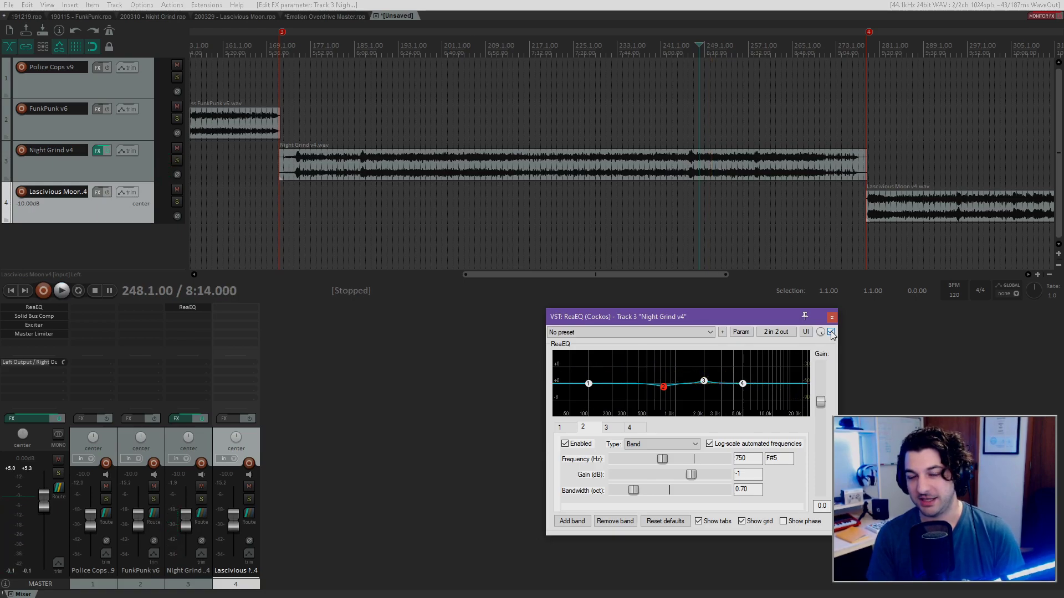
click(830, 332)
key(space)
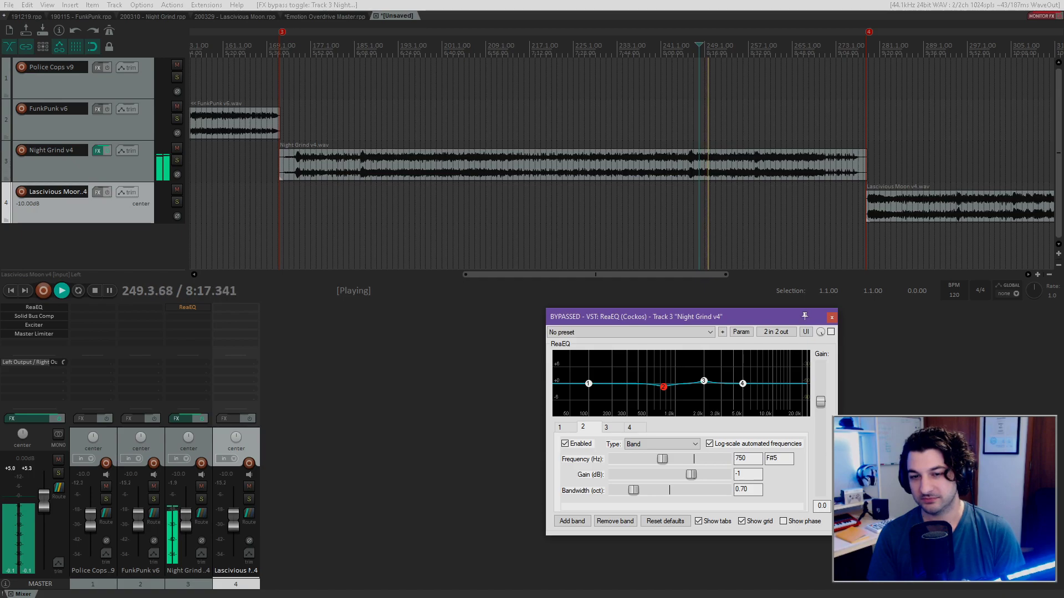
click(831, 332)
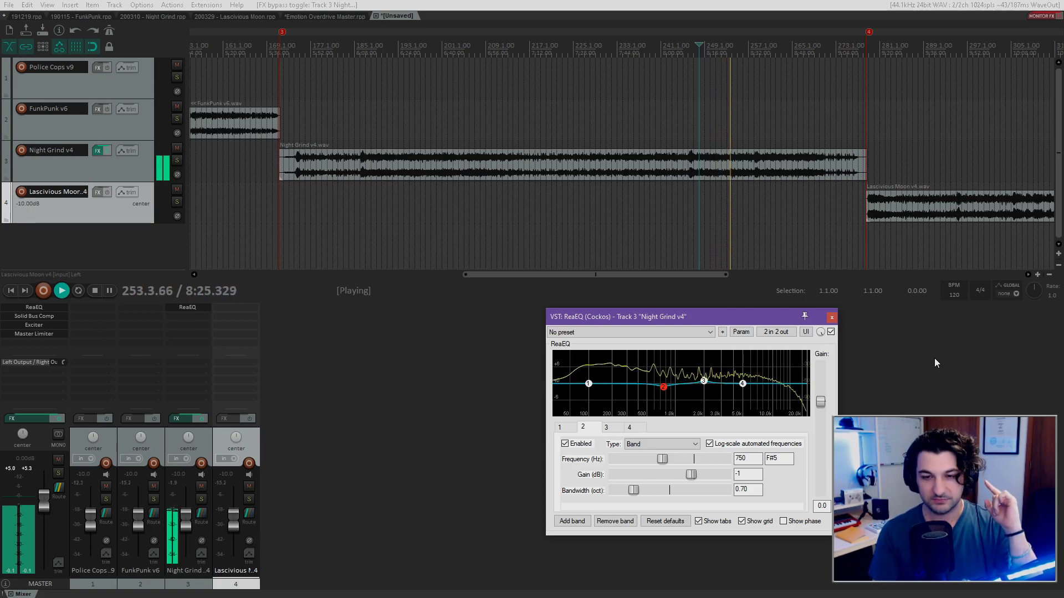
click(831, 332)
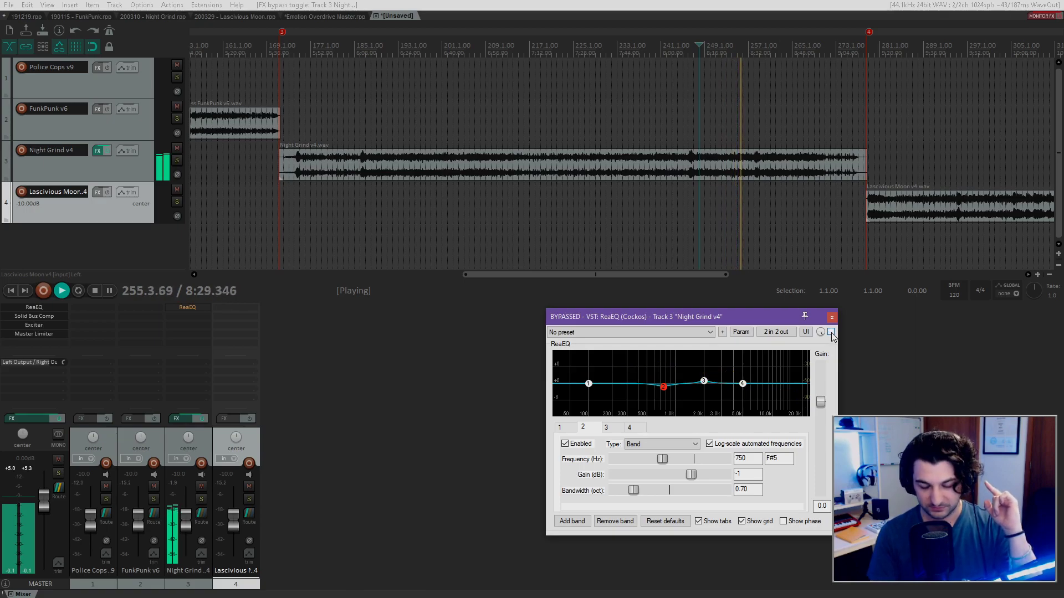
click(831, 333)
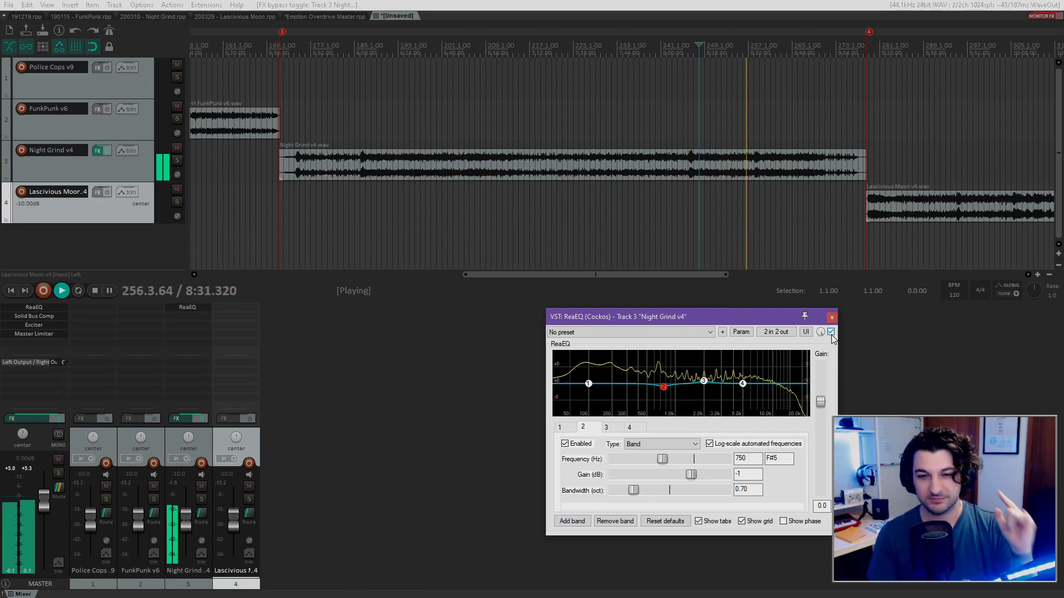
key(space)
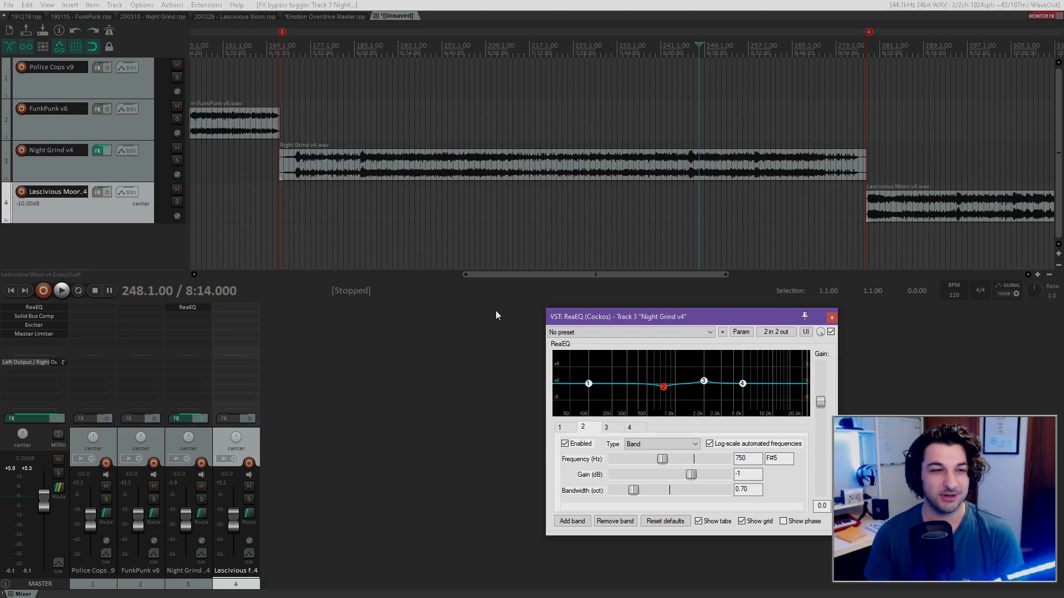
Close the Night Grind ReaEQ window
scroll(385, 224, down, 2)
scroll(525, 239, down, 1)
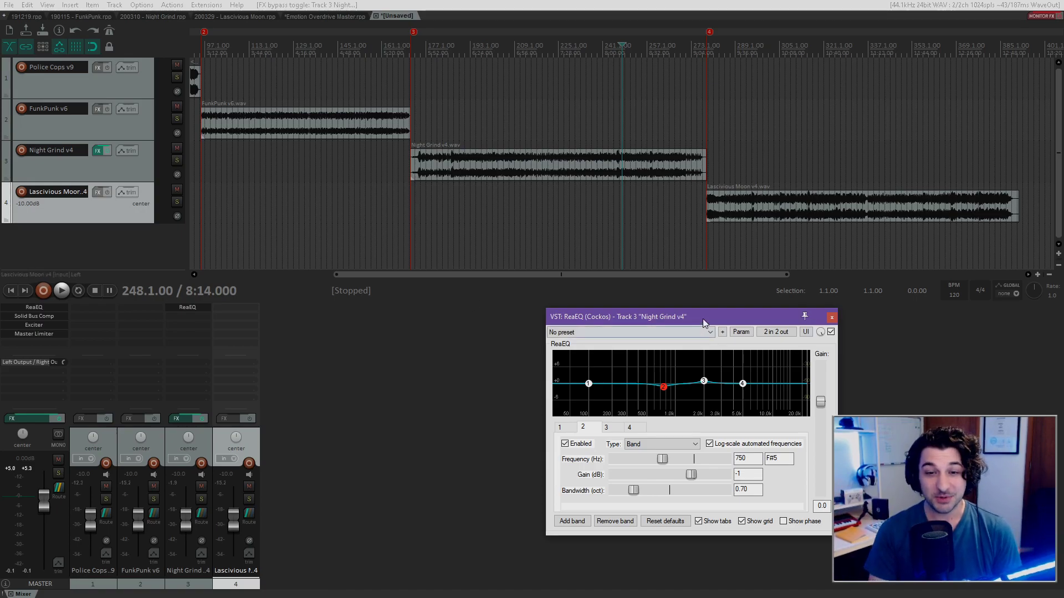
drag(704, 317, 550, 322)
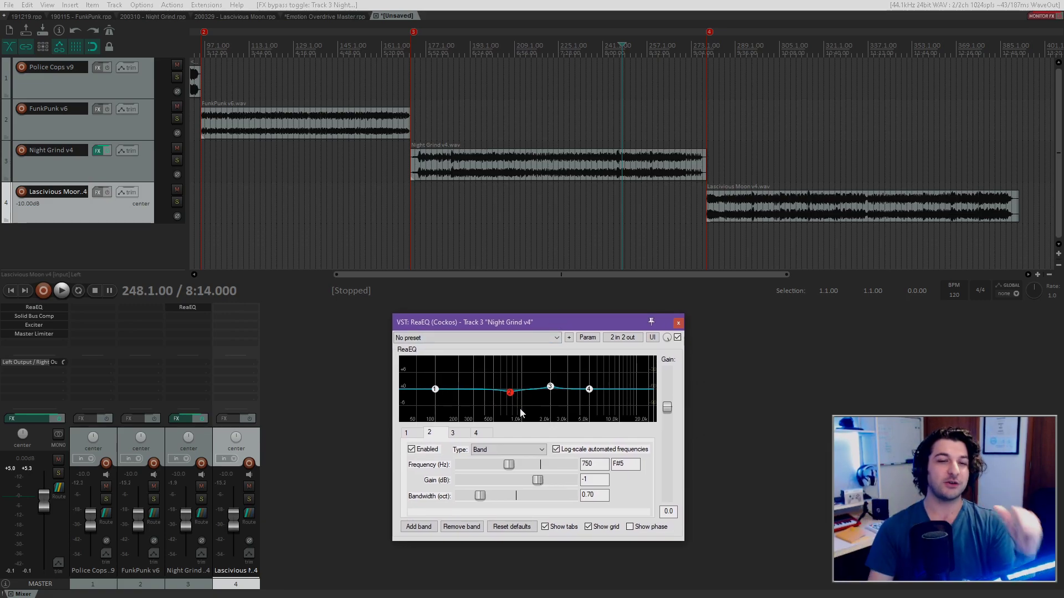
click(678, 323)
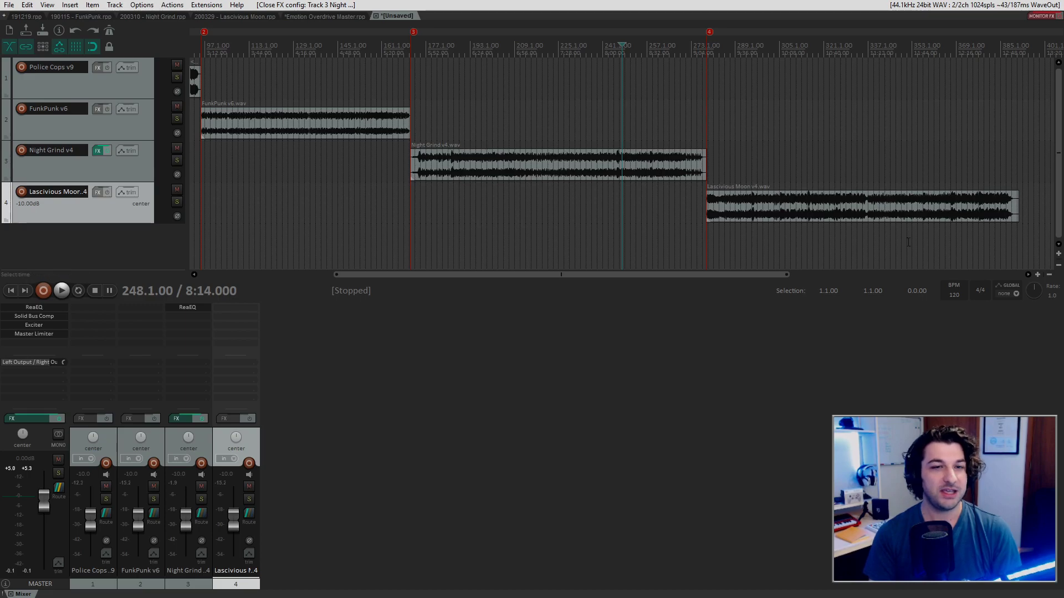
Select the Night Grind, FunkPunk and Police Cops tracks, ending on FunkPunk
click(122, 162)
click(124, 121)
click(136, 88)
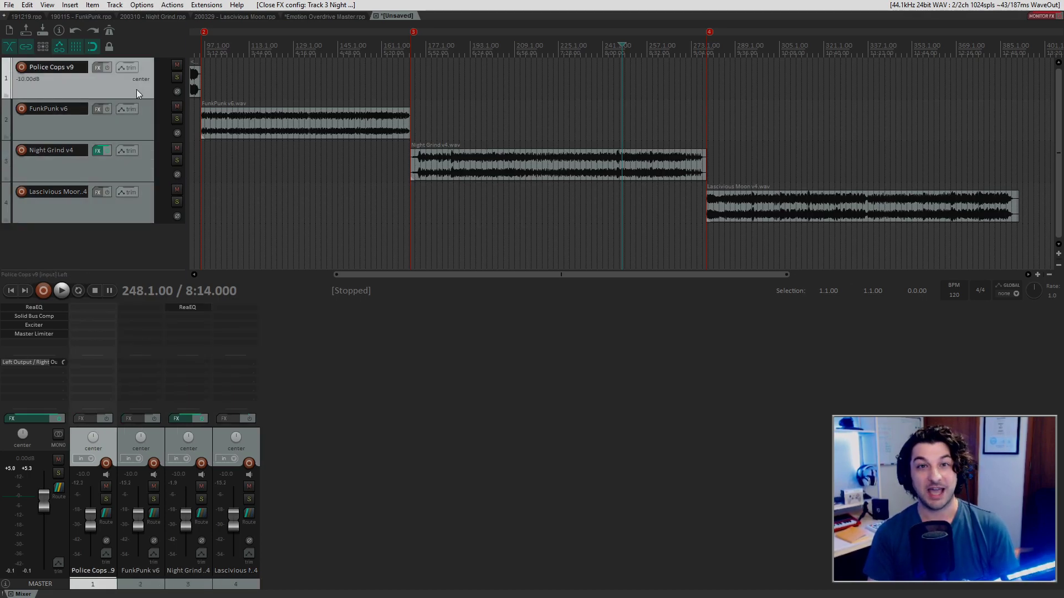
key(Down)
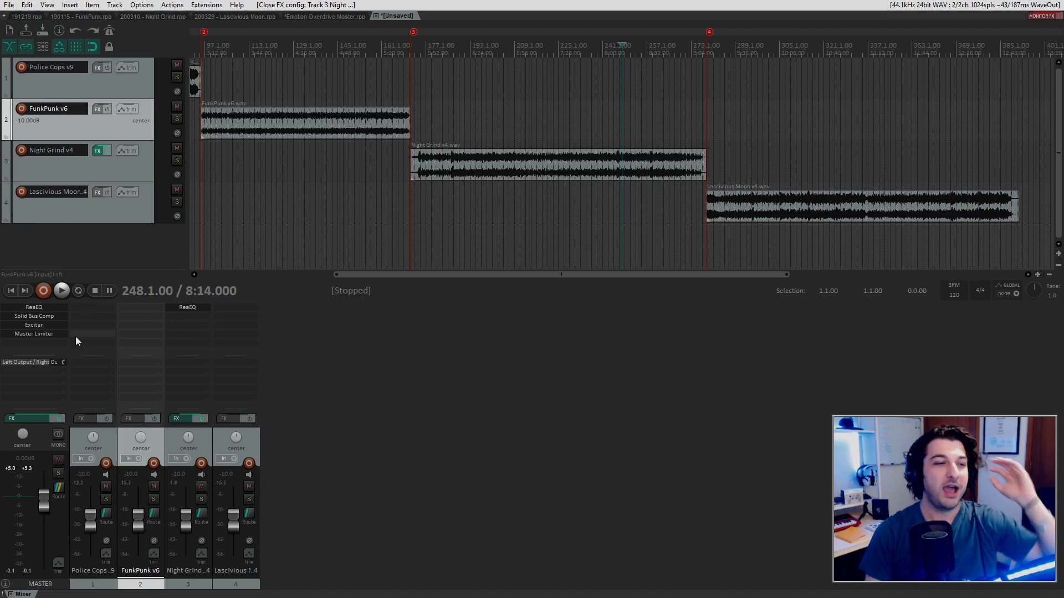
On the master ReaEQ, pull the top band fully down and set the low shelf cut at 40 Hz
click(34, 308)
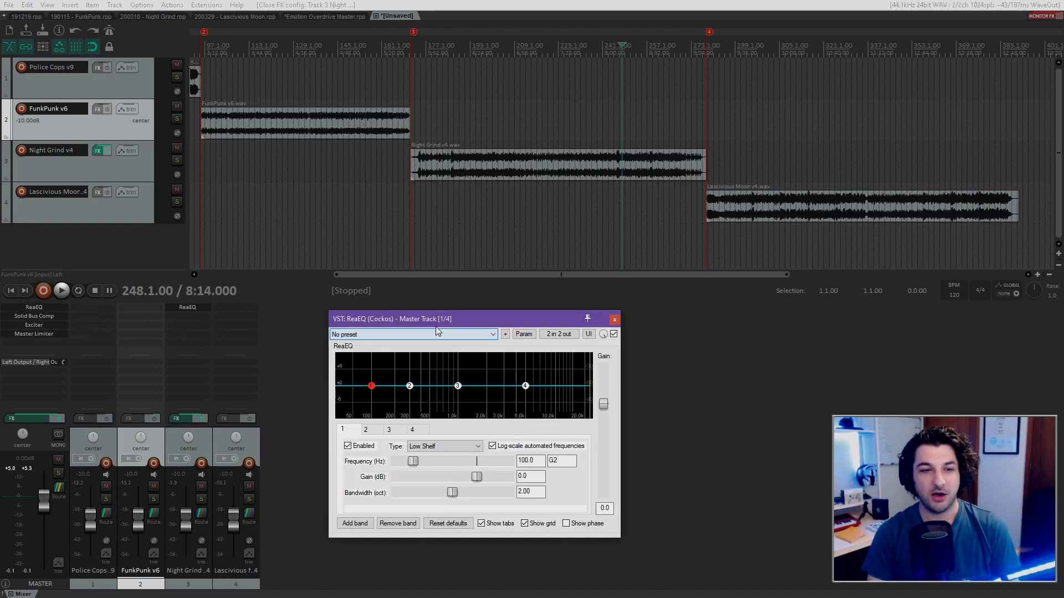
drag(592, 318, 698, 324)
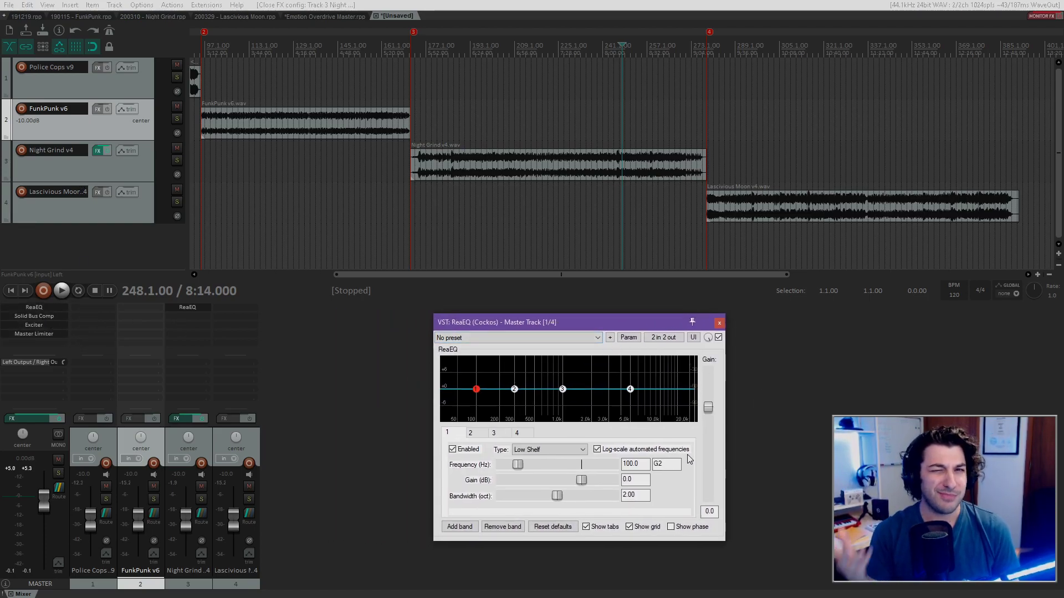
drag(630, 389, 696, 450)
drag(475, 389, 445, 462)
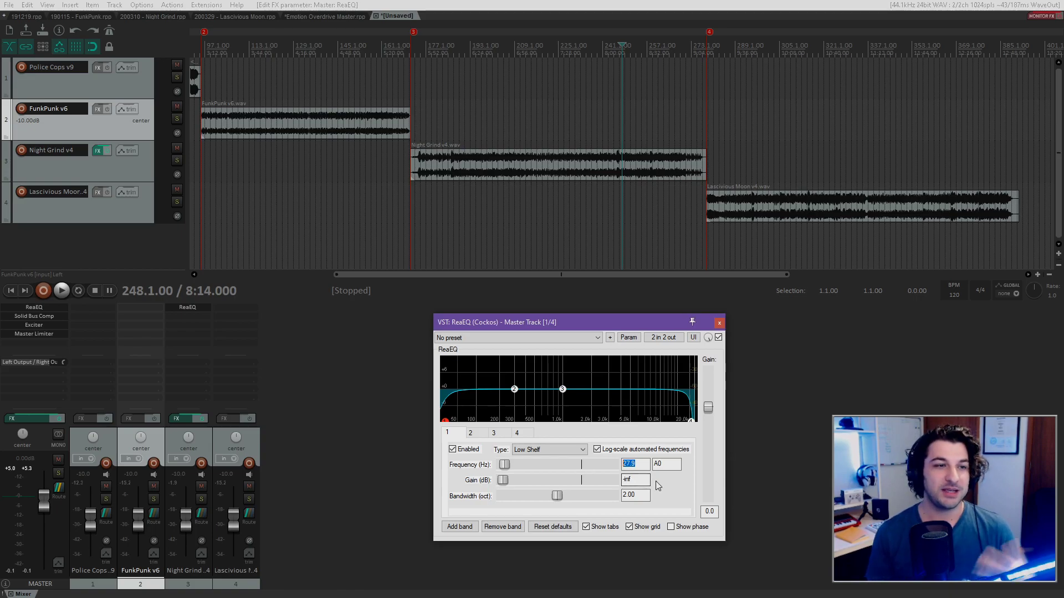
click(155, 17)
click(403, 16)
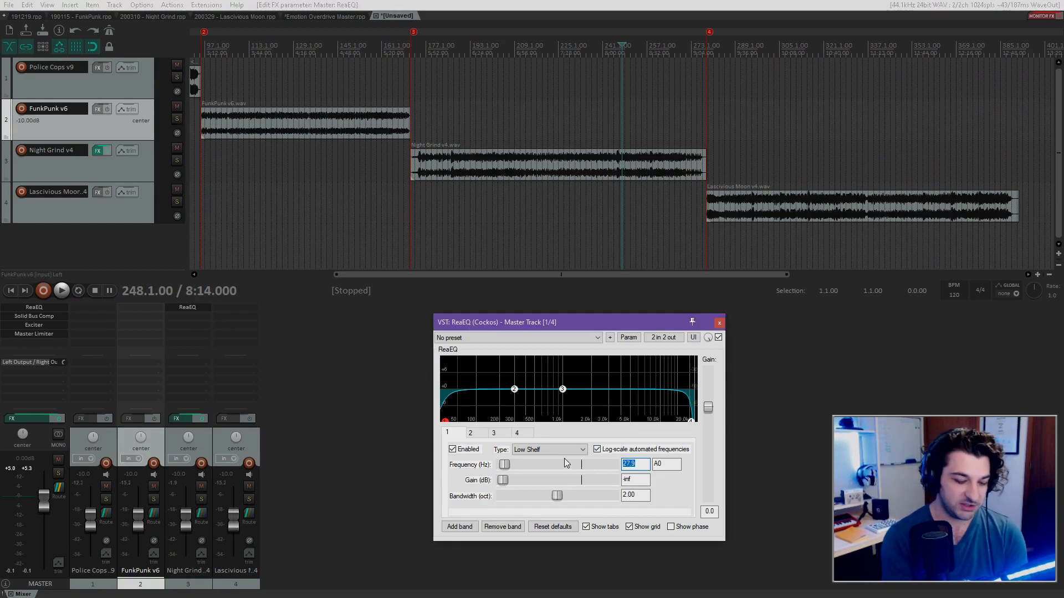
text(40)
key(Tab)
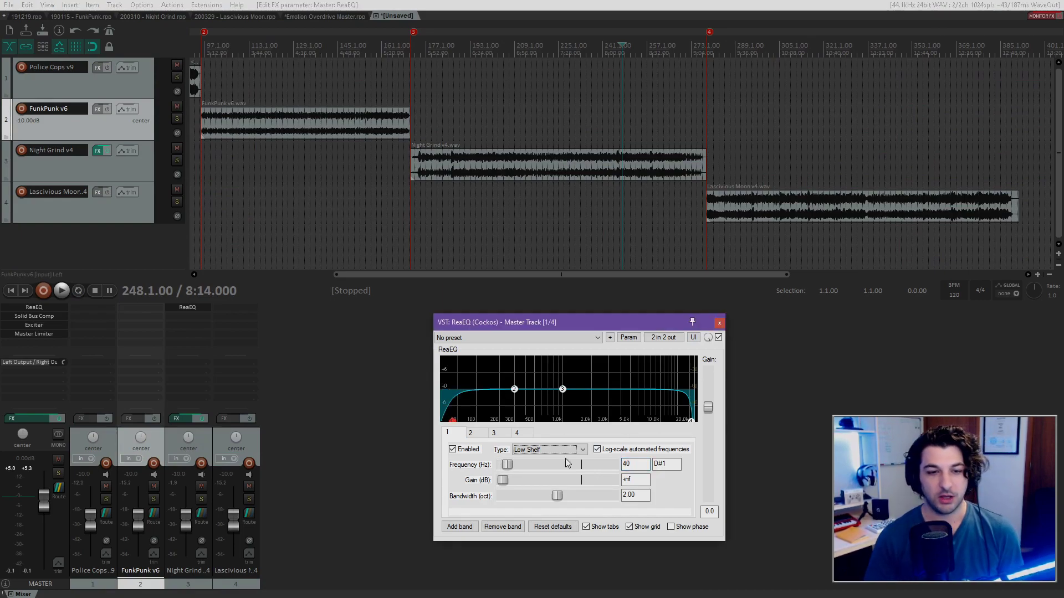
Compare the master EQ bypassed and enabled during playback, leaving it enabled
drag(571, 323, 583, 323)
key(space)
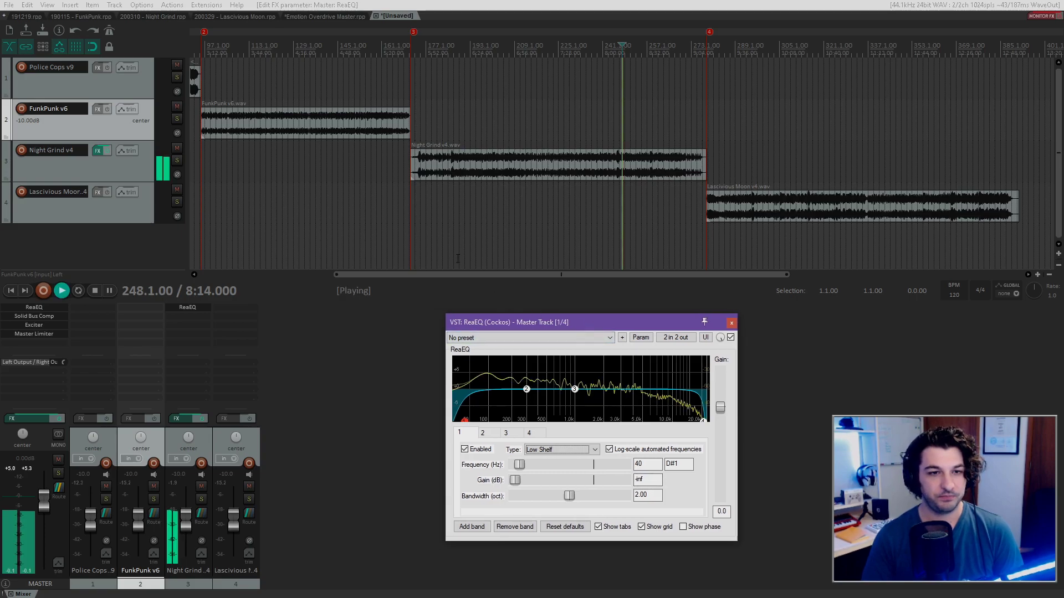
click(730, 337)
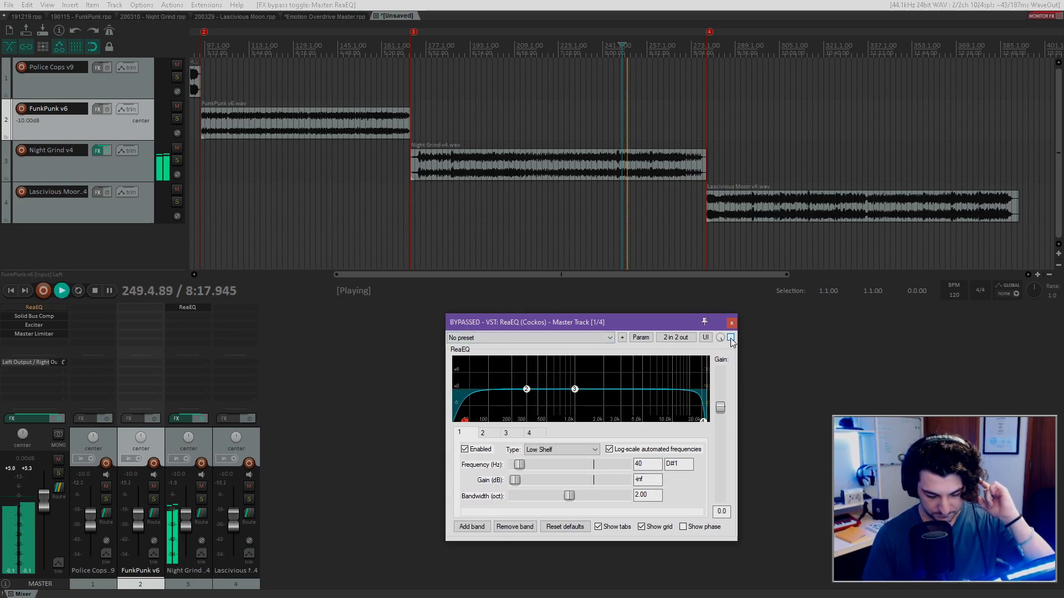
click(731, 338)
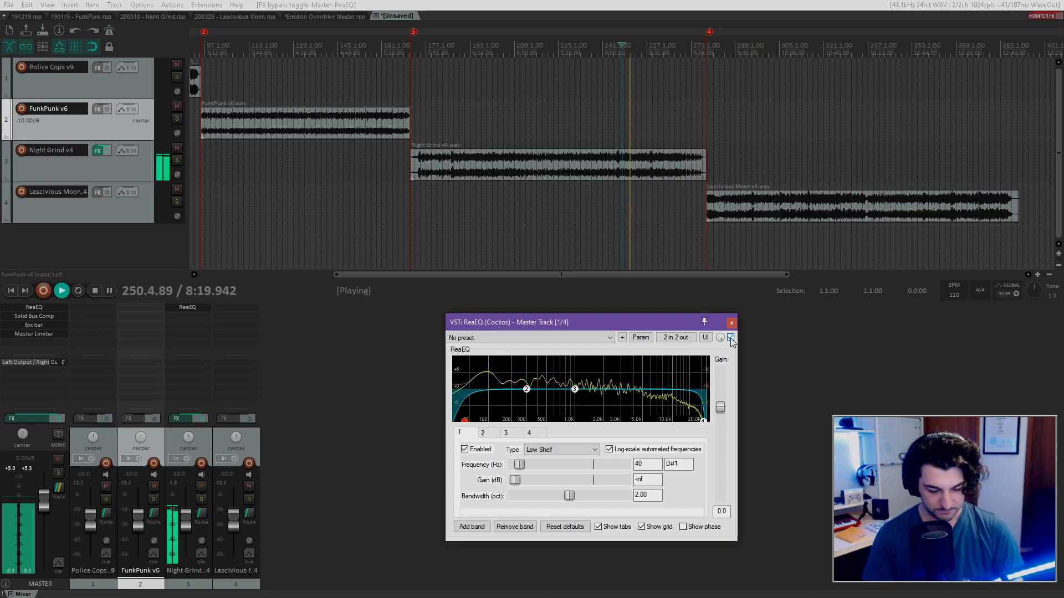
key(space)
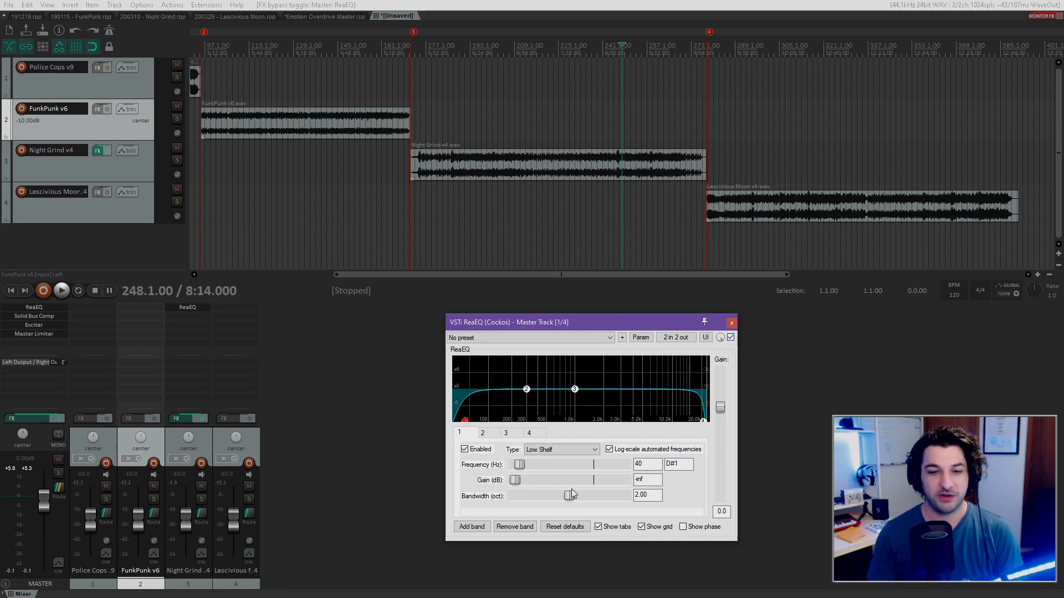
Lower the master ReaEQ band 1 low shelf frequency to 30 Hz
key(Tab)
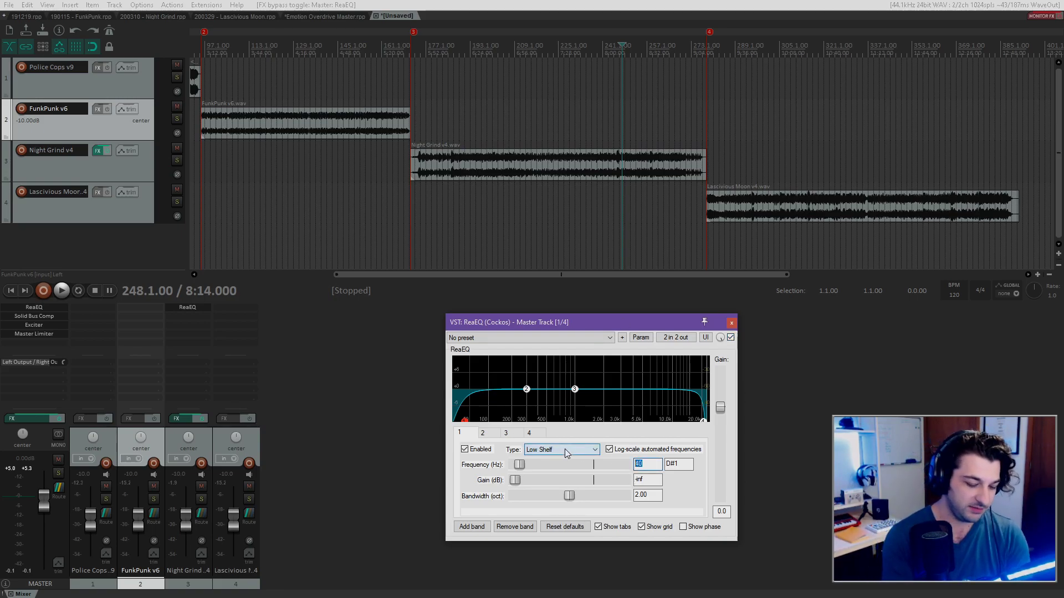
text(30)
key(shift+Tab)
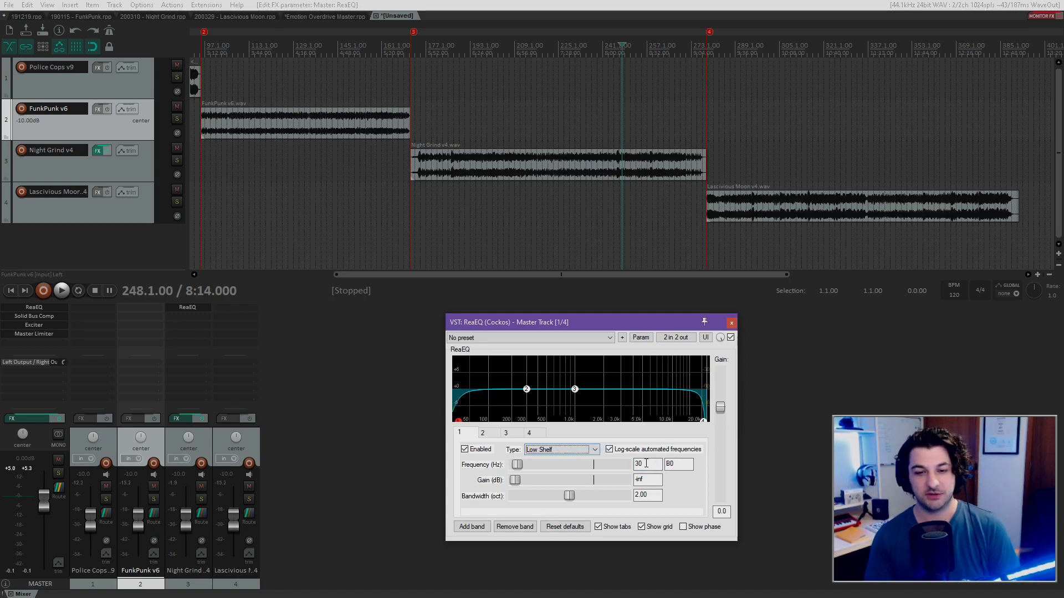
drag(619, 321, 549, 315)
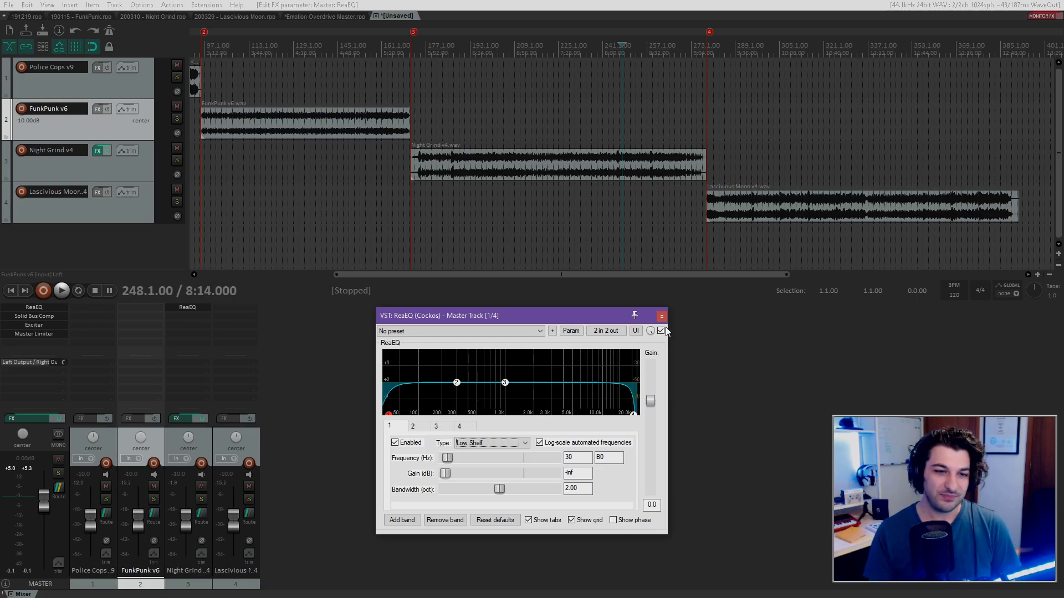
drag(571, 321, 598, 325)
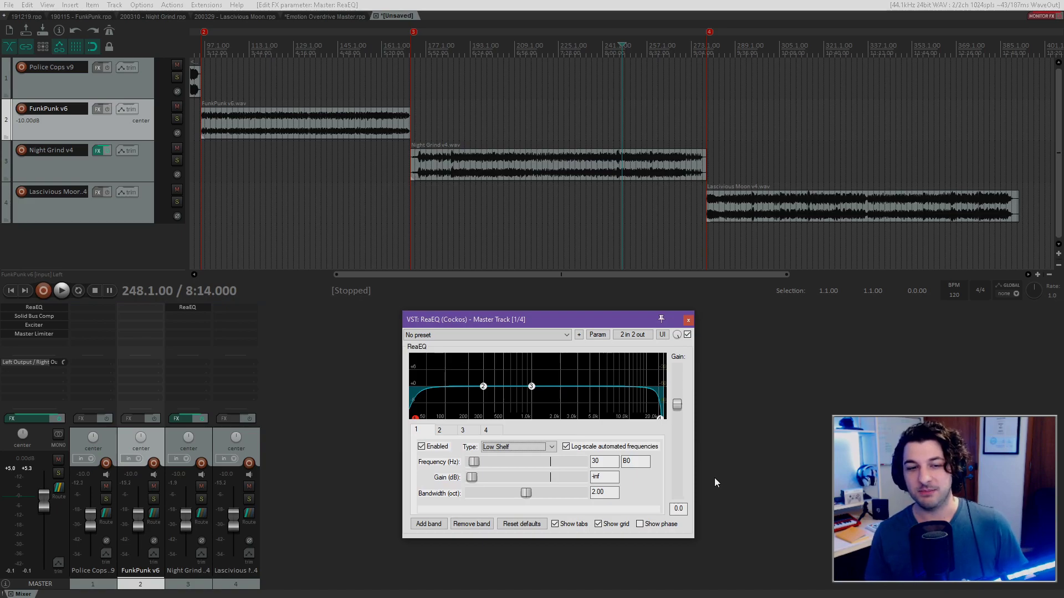
drag(541, 327, 426, 344)
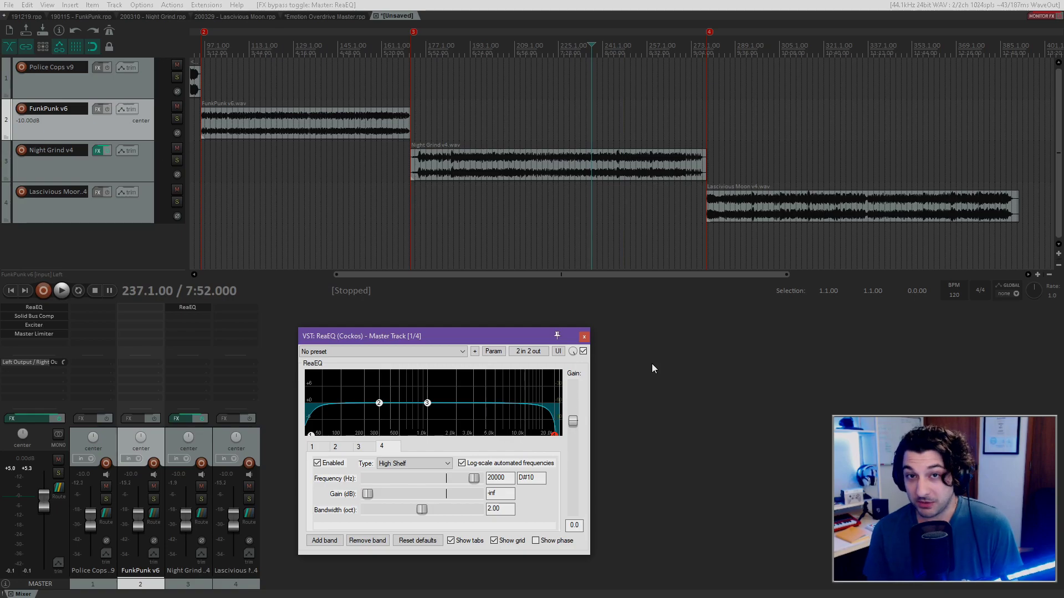
Move the master ReaEQ window slightly
drag(523, 338, 539, 335)
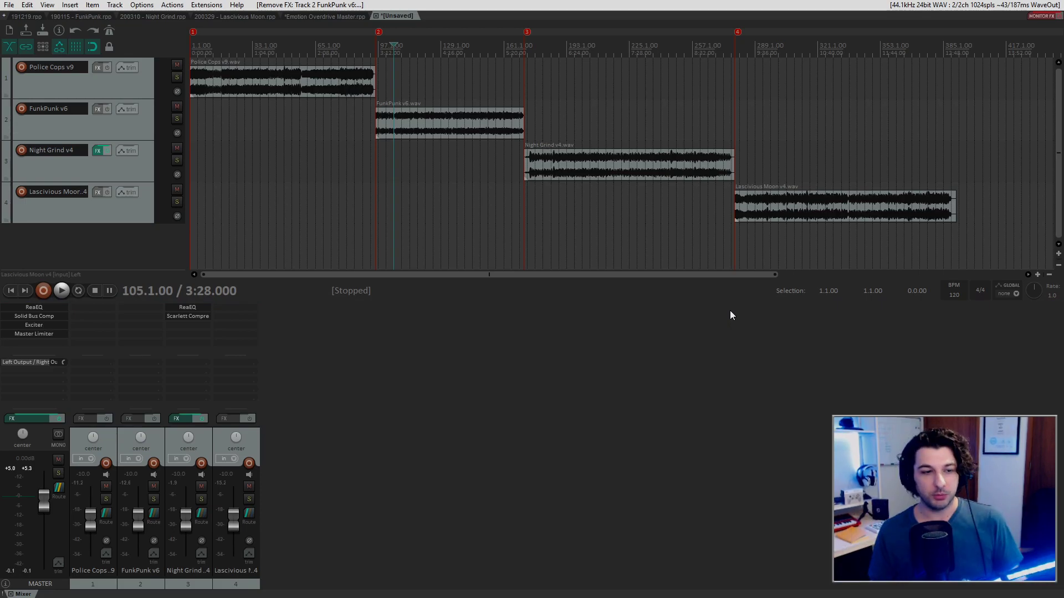
click(268, 88)
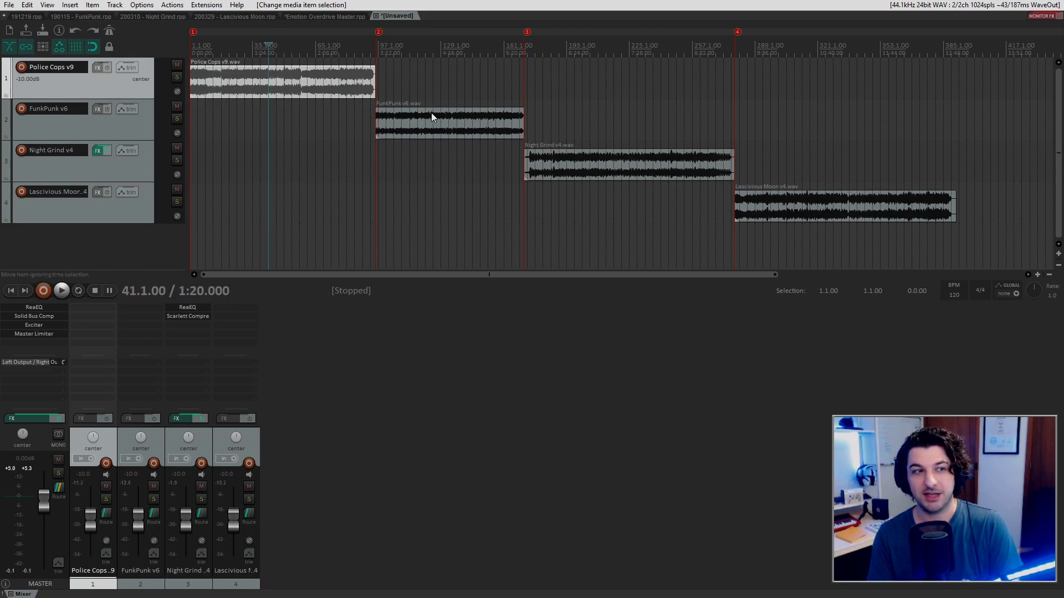
click(449, 120)
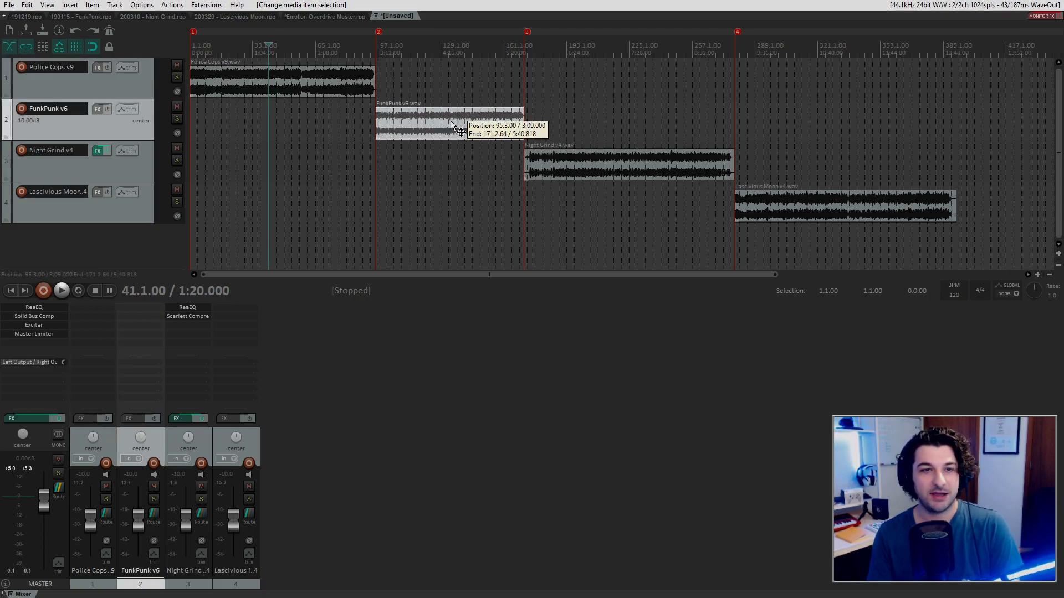
click(225, 169)
key(Home)
key(space)
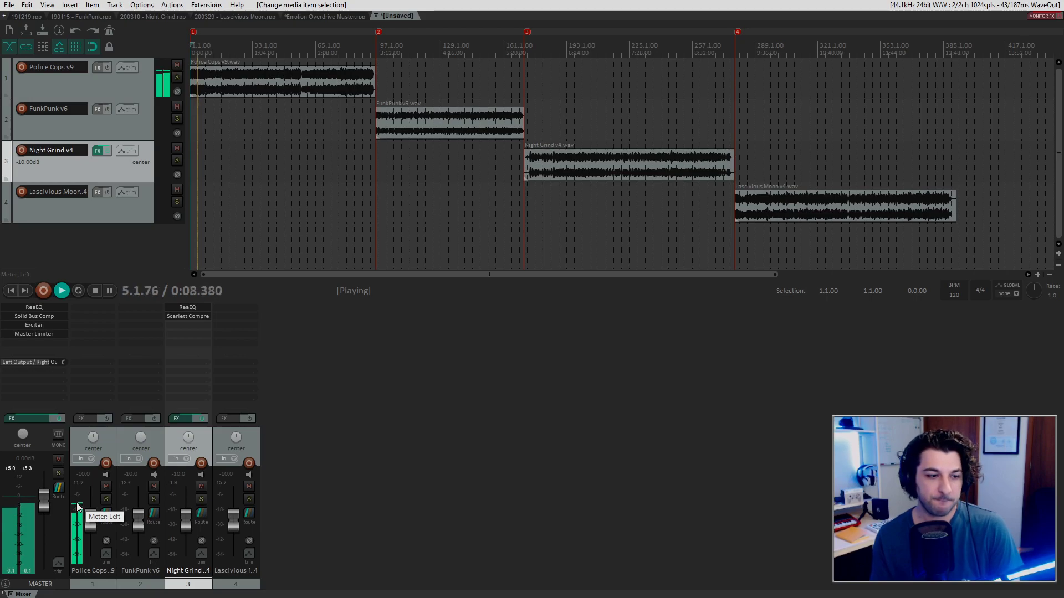
key(space)
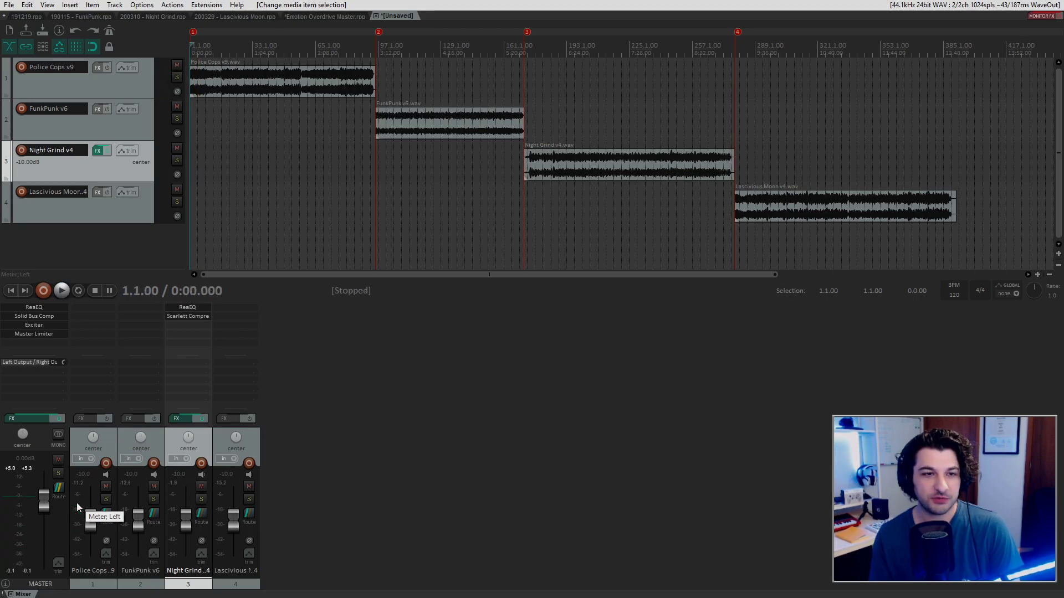
key(2)
key(space)
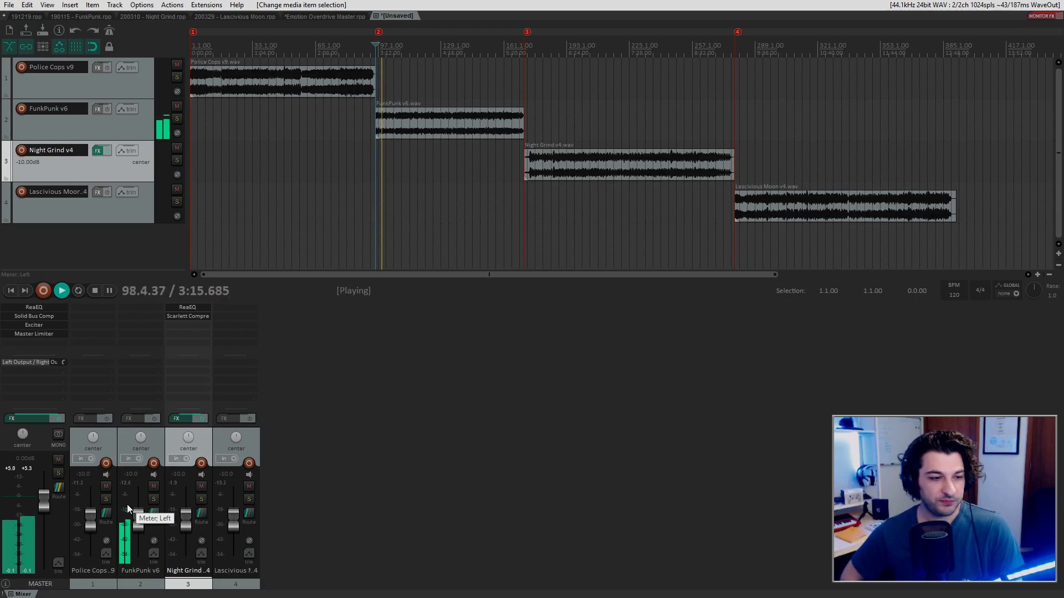
key(space)
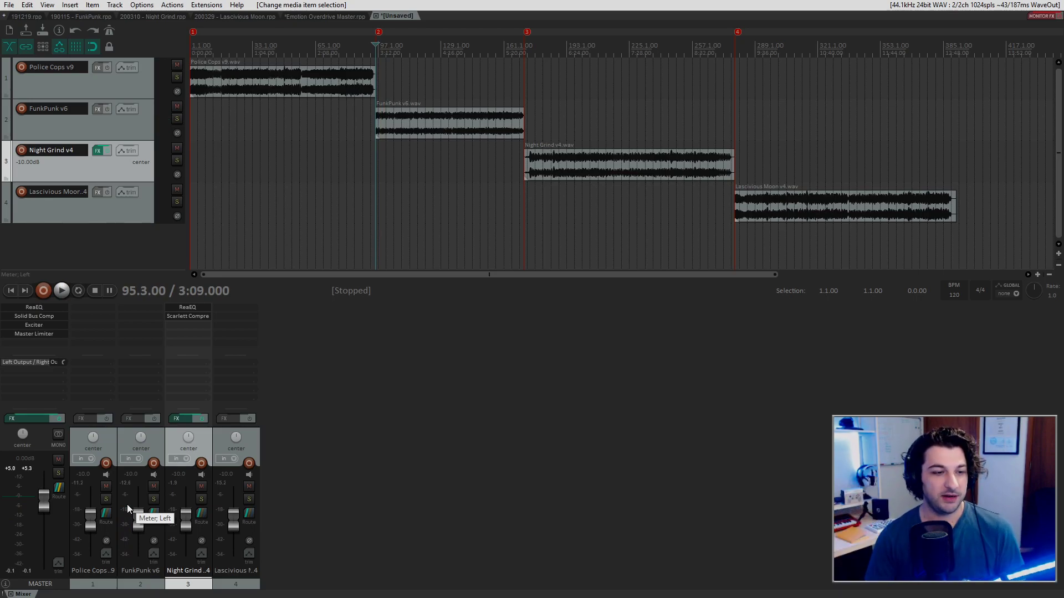
Insert VST: Scarlett Compressor on FunkPunk and adjust its input level
click(162, 316)
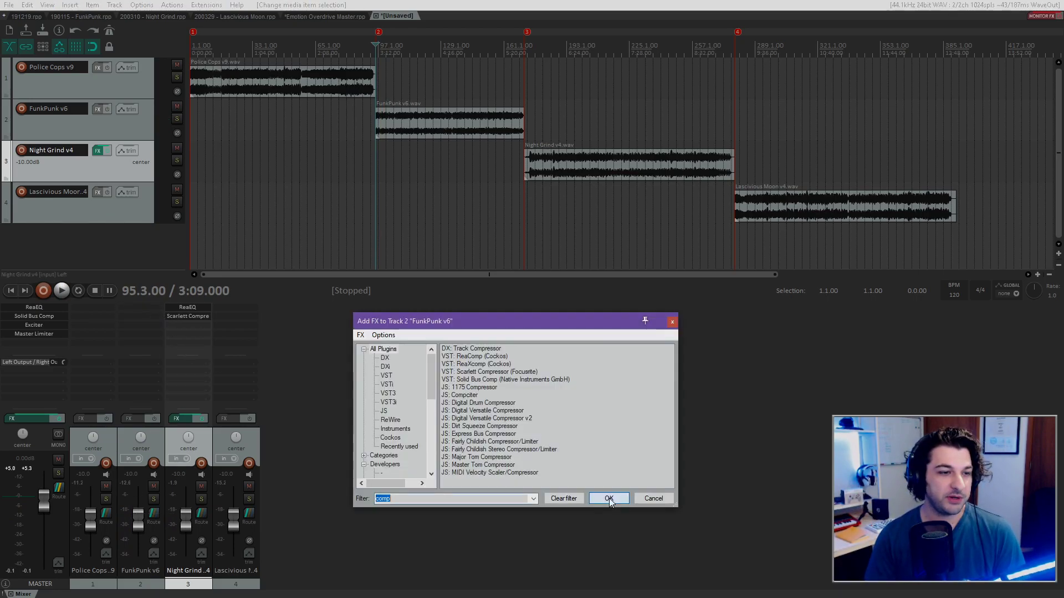
double_click(495, 372)
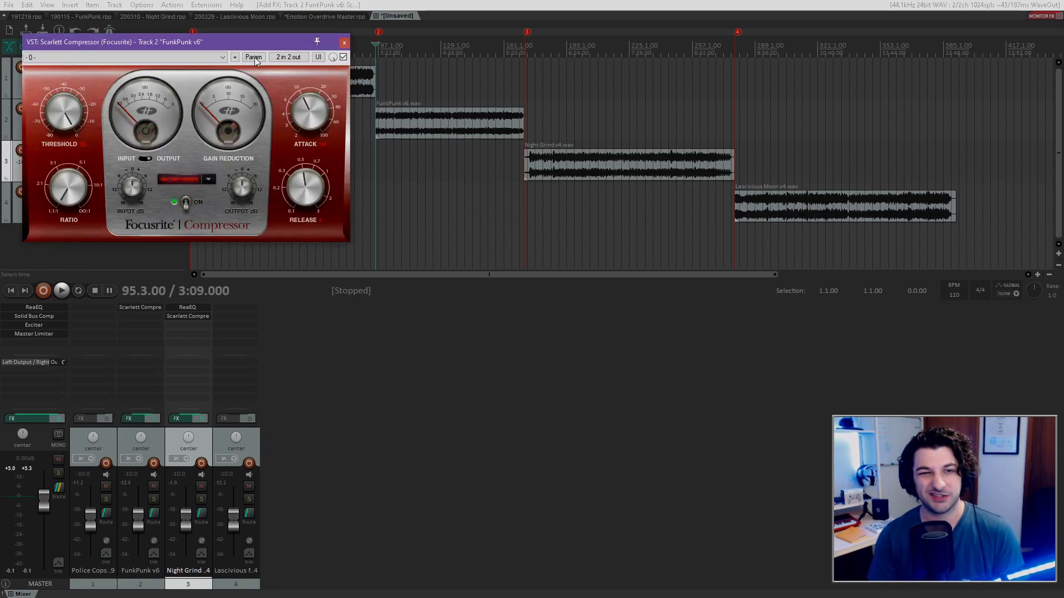
drag(248, 41, 500, 318)
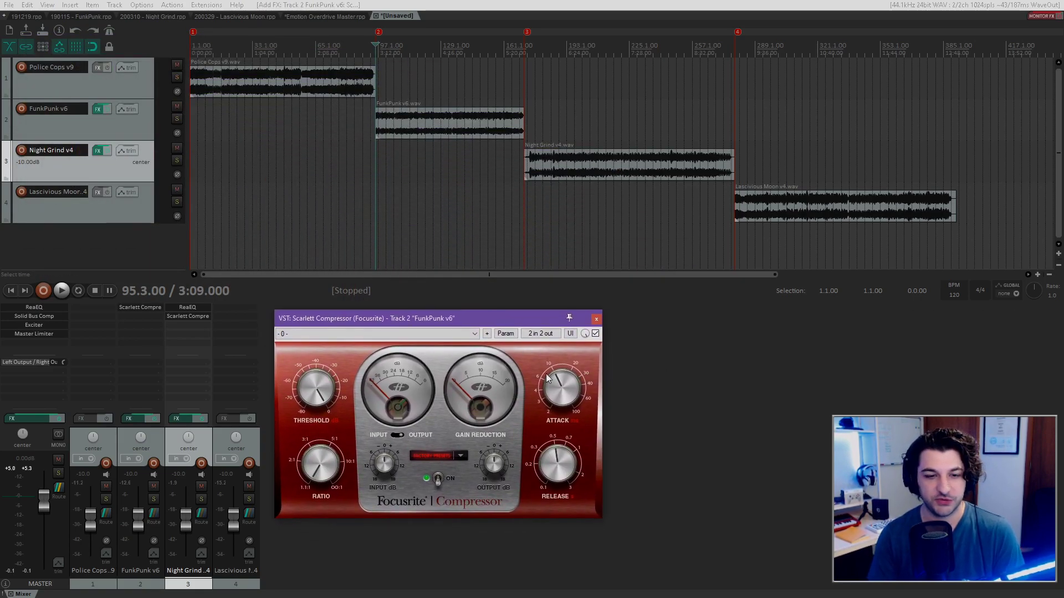
click(386, 470)
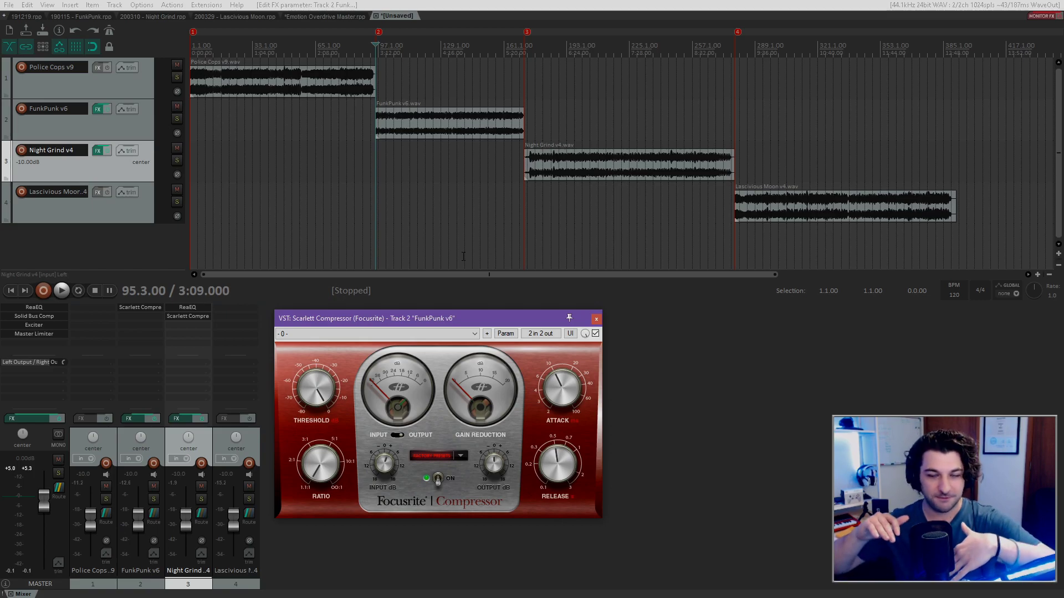
Apply the Maximizer preset to FunkPunk's compressor and play from bar 117
click(461, 455)
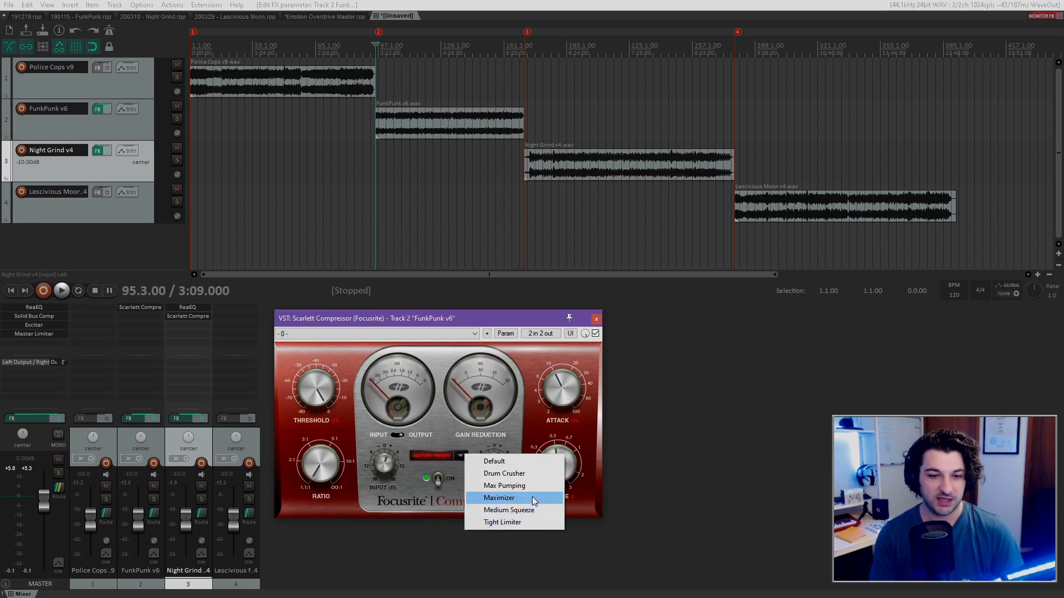
click(499, 498)
click(417, 210)
key(space)
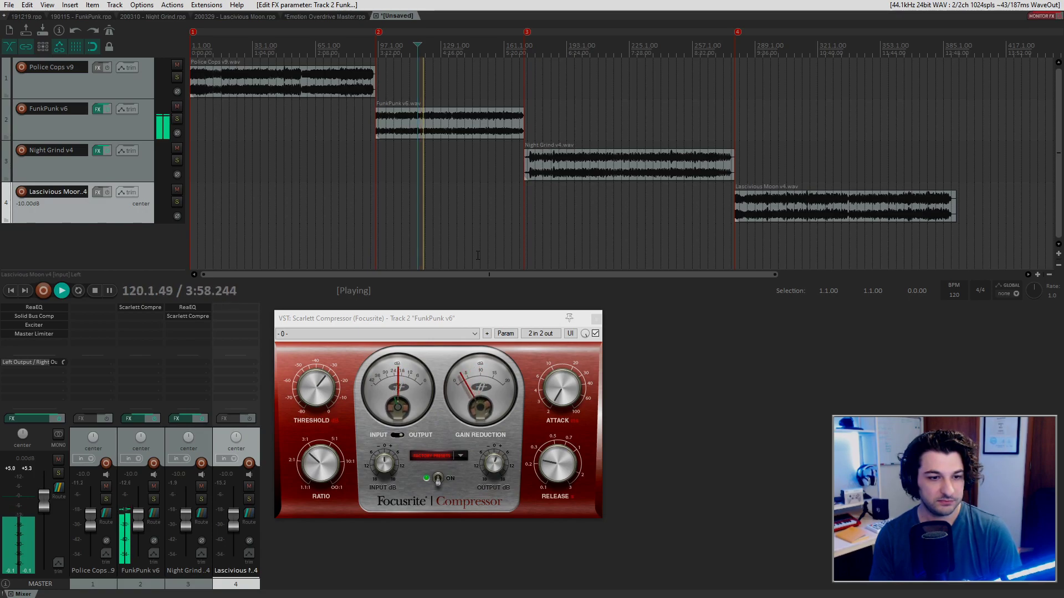
key(space)
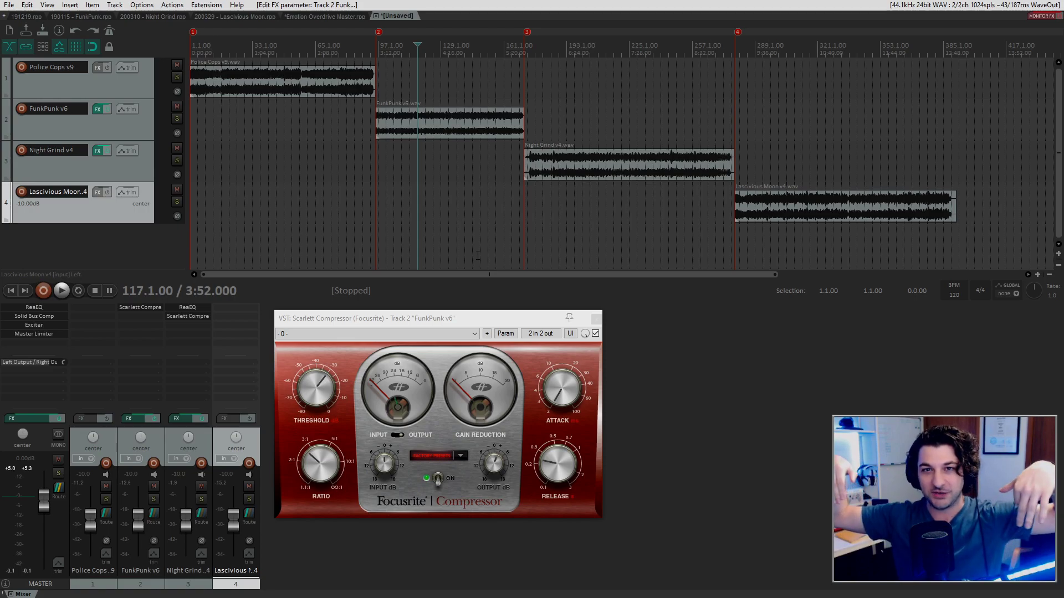
Try a different factory preset on FunkPunk's compressor and play the song
click(459, 455)
click(473, 462)
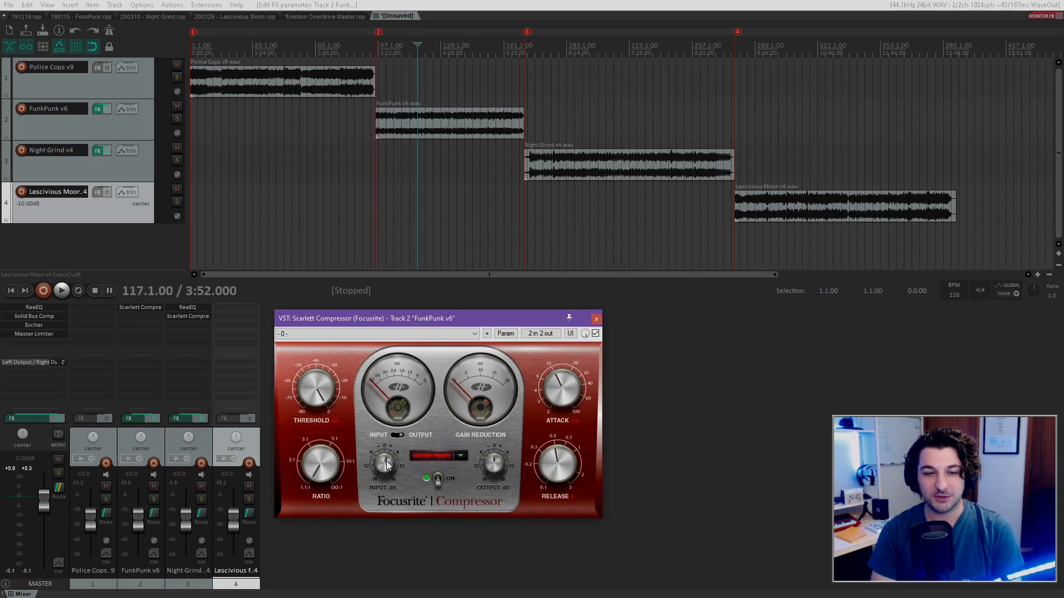
drag(445, 324, 556, 334)
key(space)
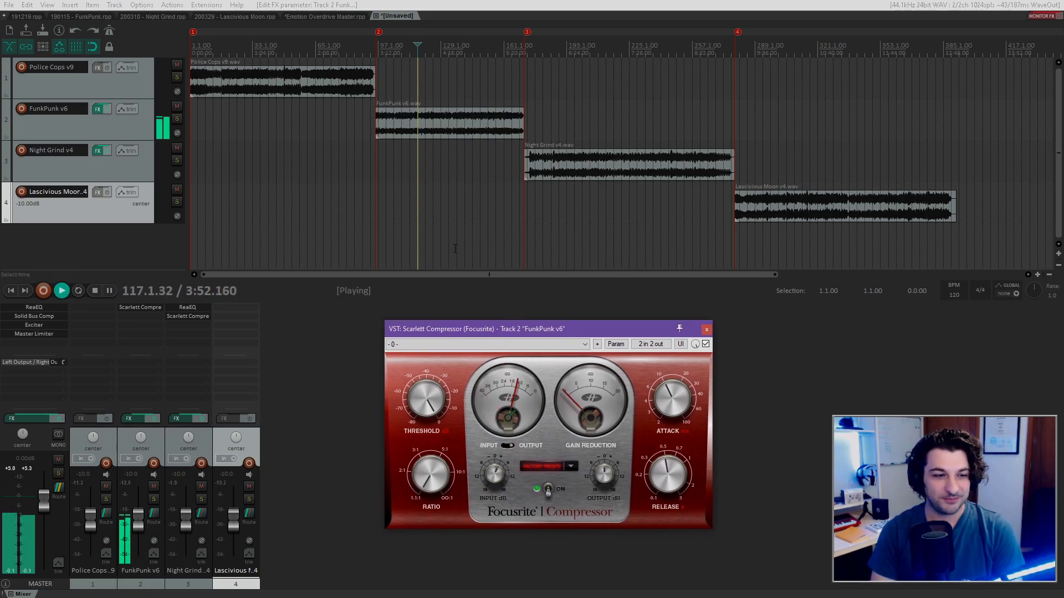
key(space)
key(space)
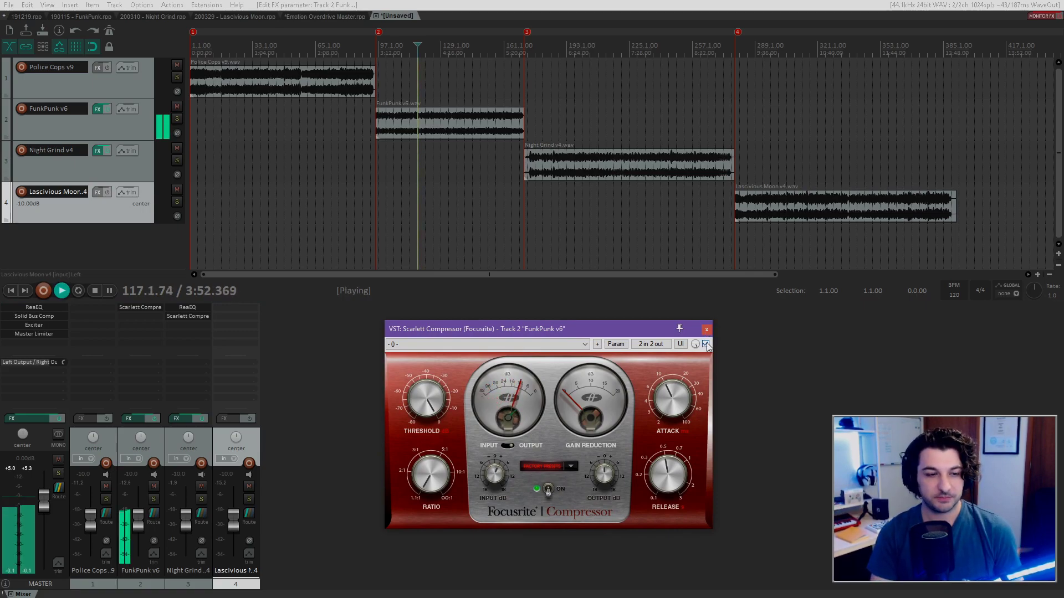
A/B the compressor on and off twice, leave it active, and close its window
click(706, 344)
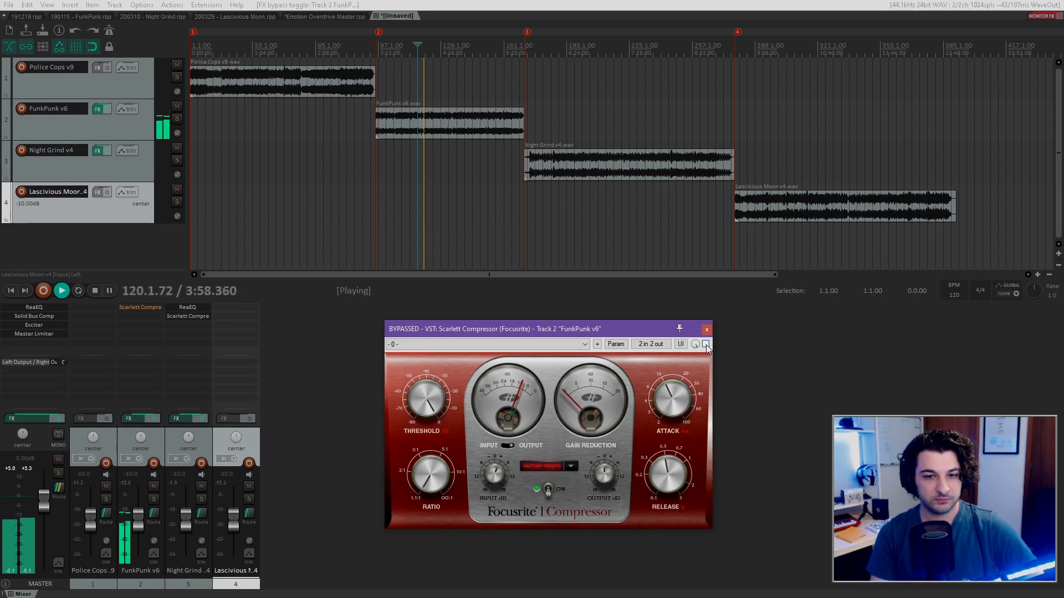
click(706, 345)
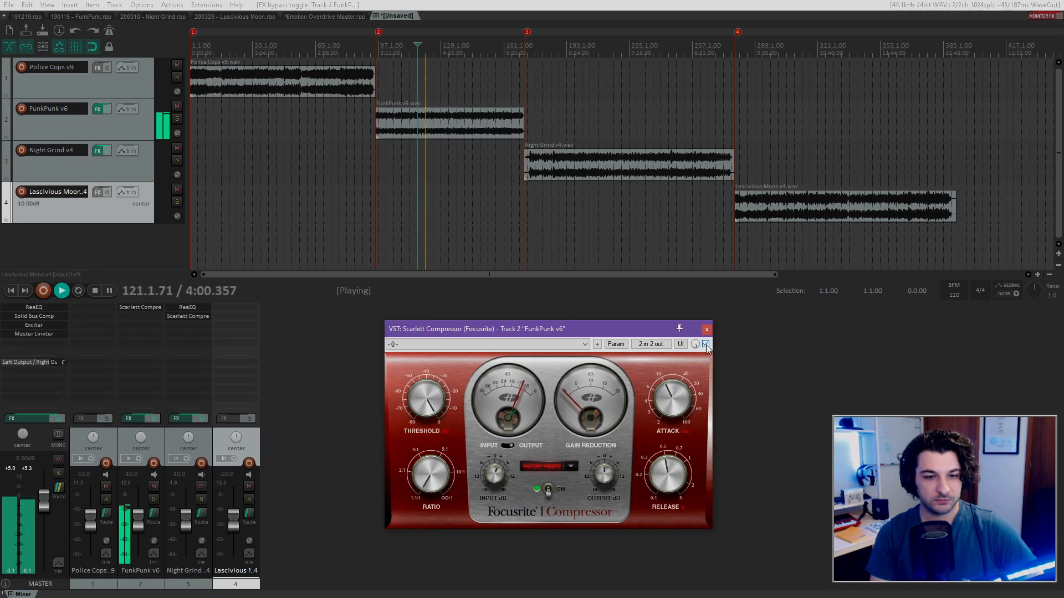
click(706, 345)
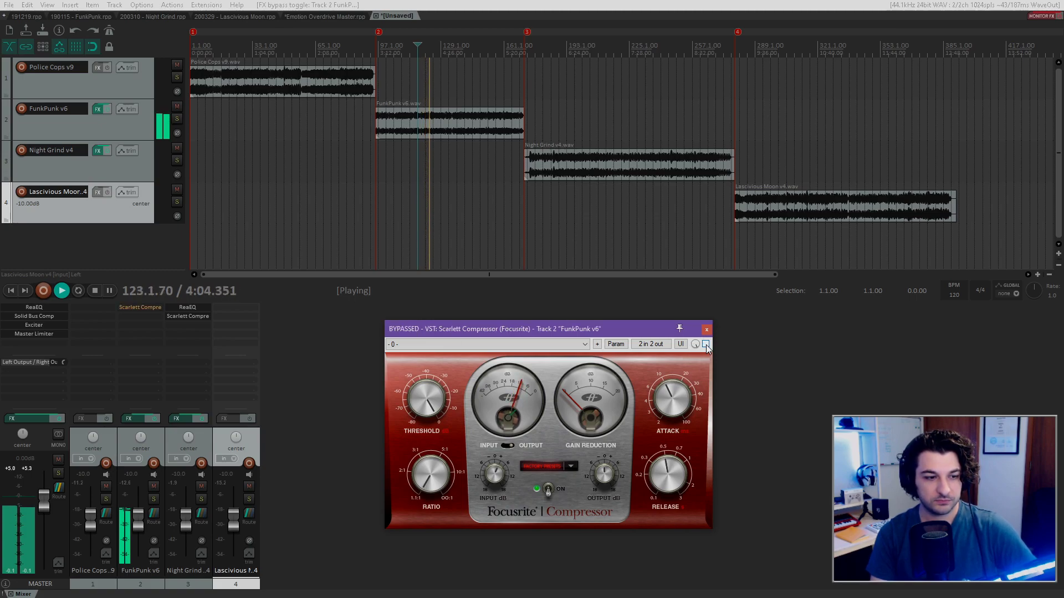
click(706, 345)
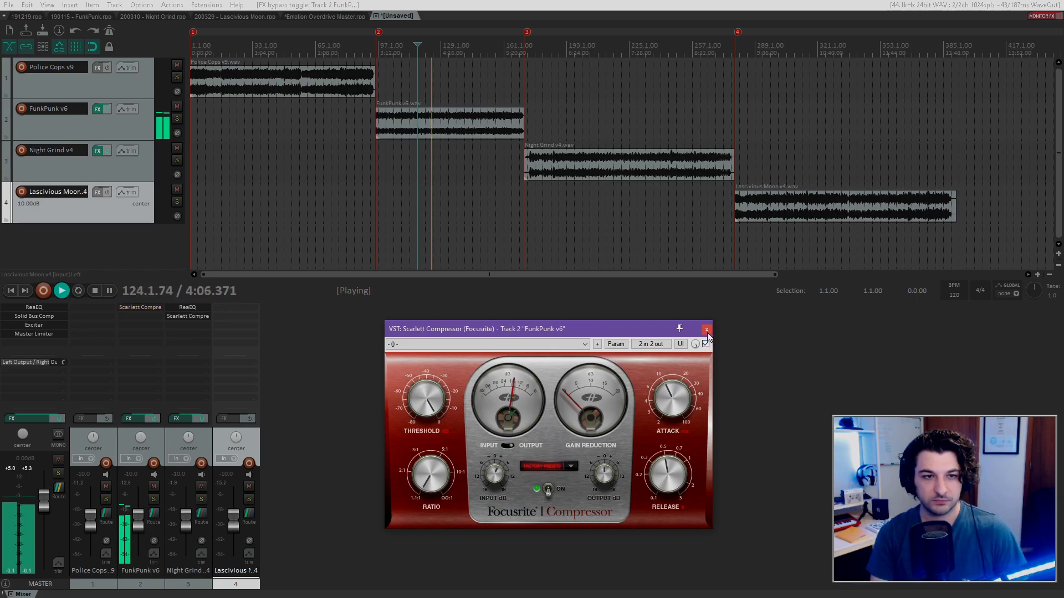
click(707, 329)
key(space)
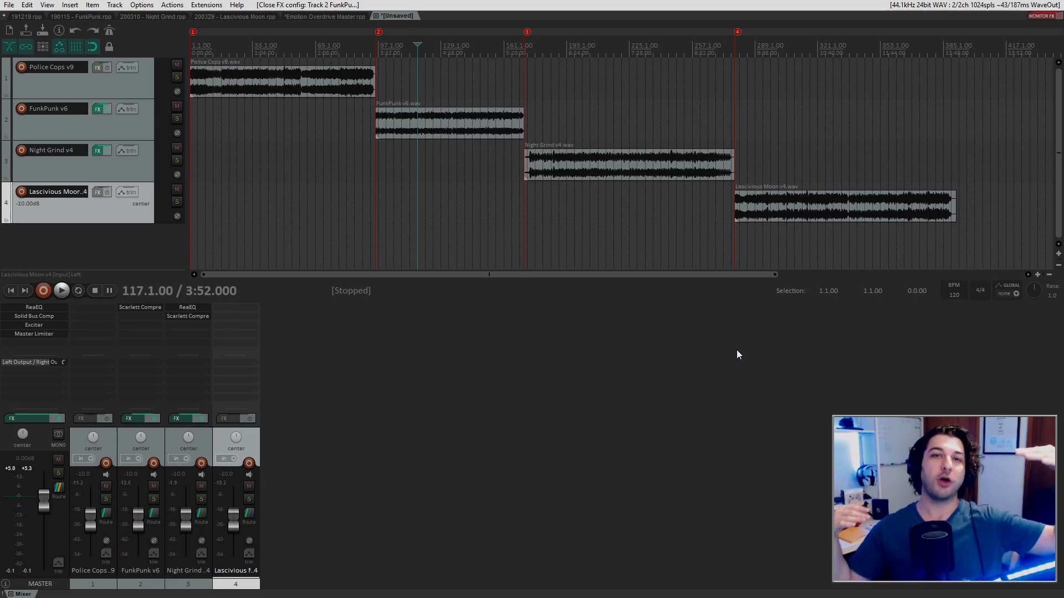
click(275, 150)
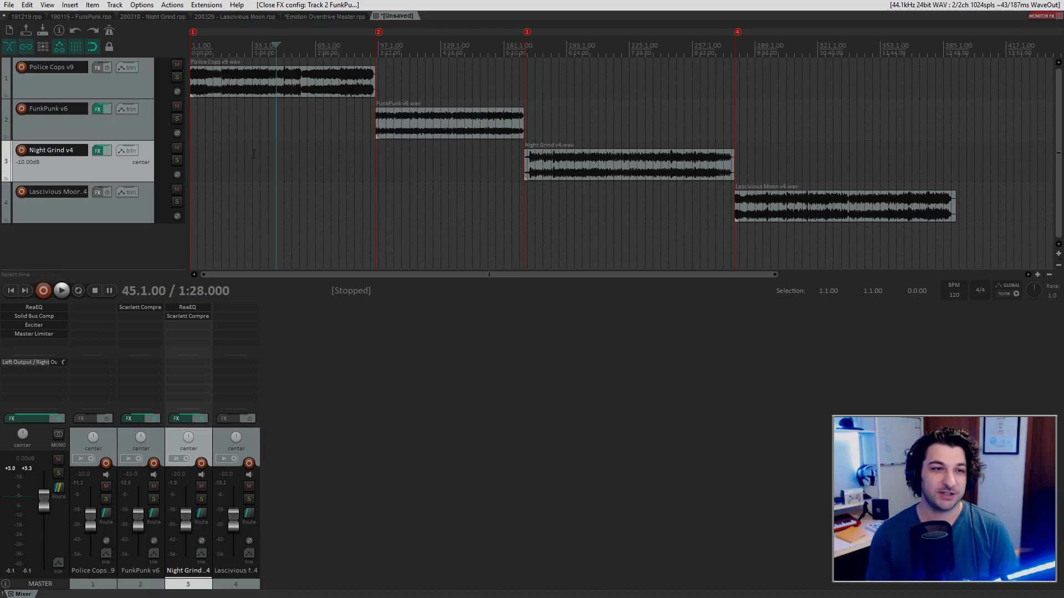
key(ctrl+z)
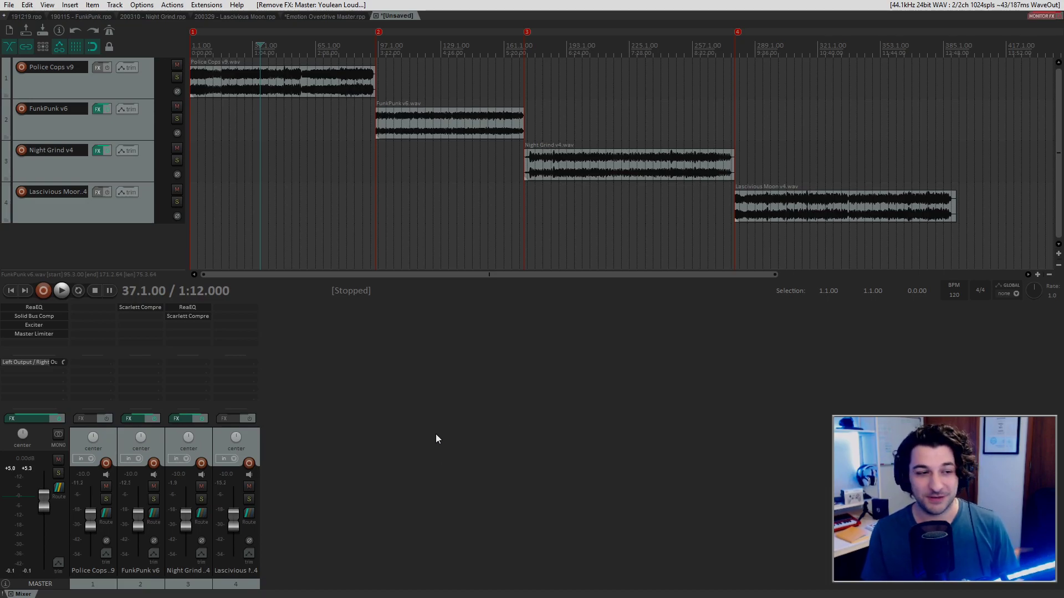
Append Youlean Loudness Meter 2 after the Master Limiter, then select Night Grind
double_click(42, 344)
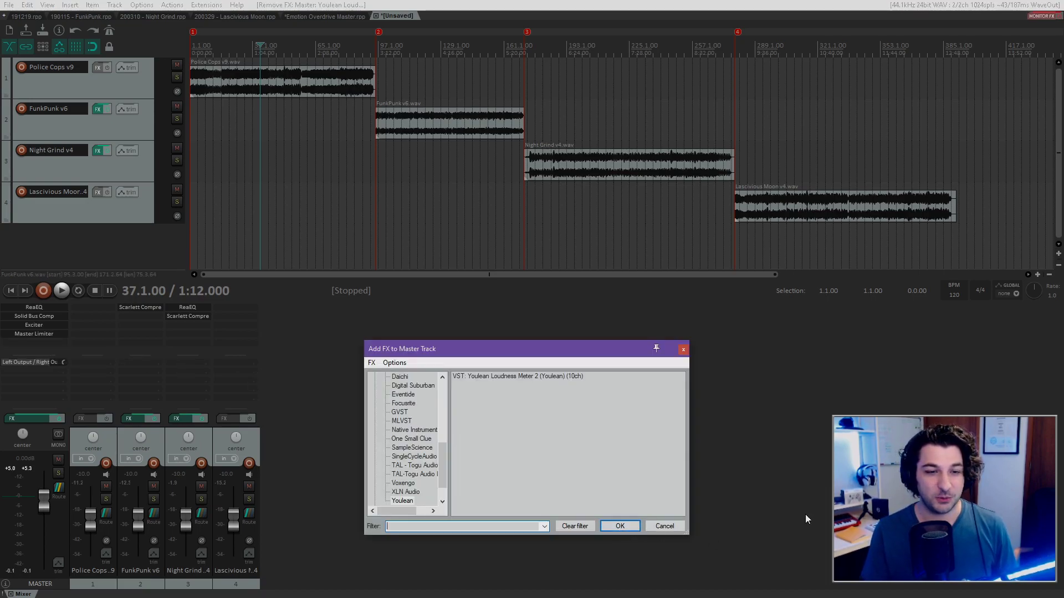
double_click(485, 375)
drag(405, 51, 695, 196)
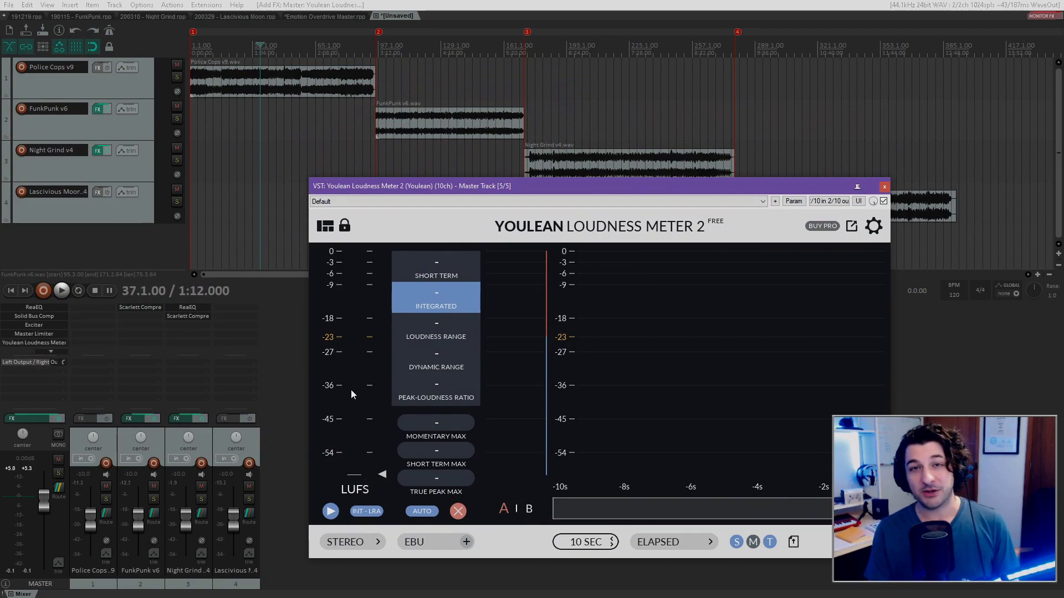
click(45, 352)
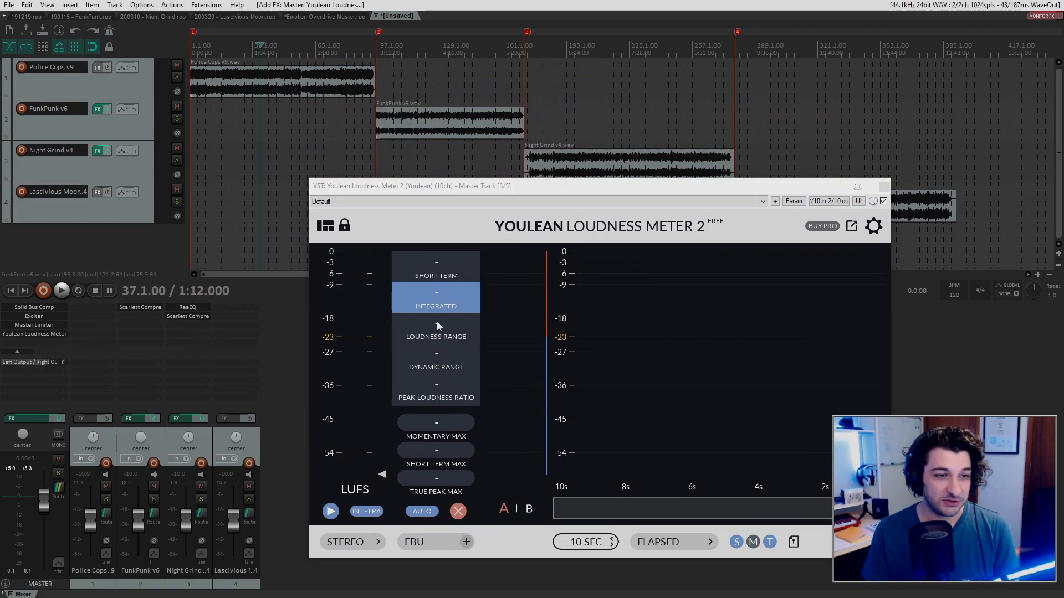
click(376, 166)
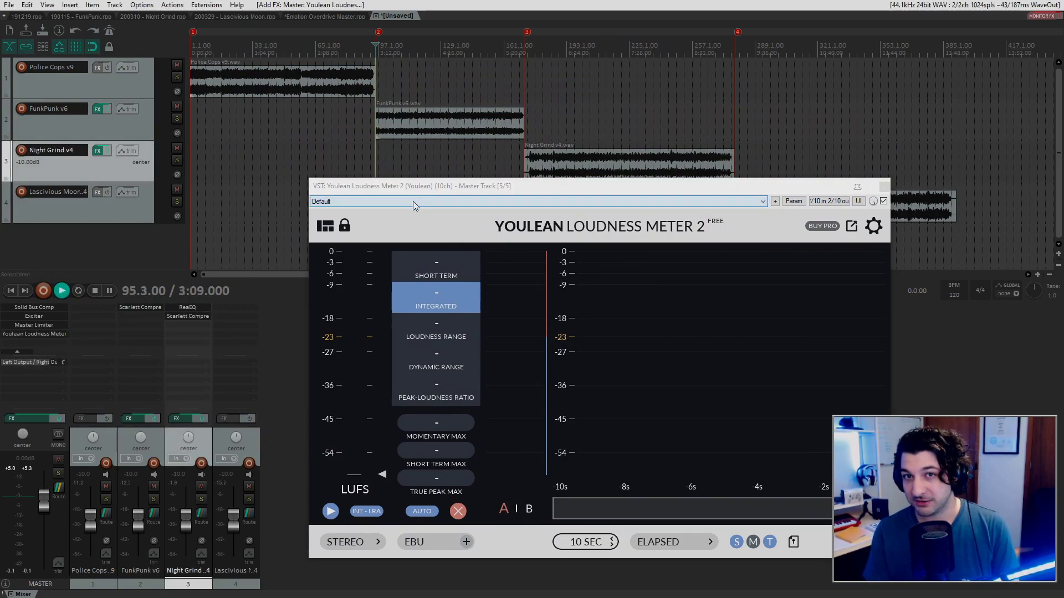
Play Night Grind and read -16.7 LUFS integrated, 1.2 LU range, -3.9 dB true peak
click(432, 169)
key(space)
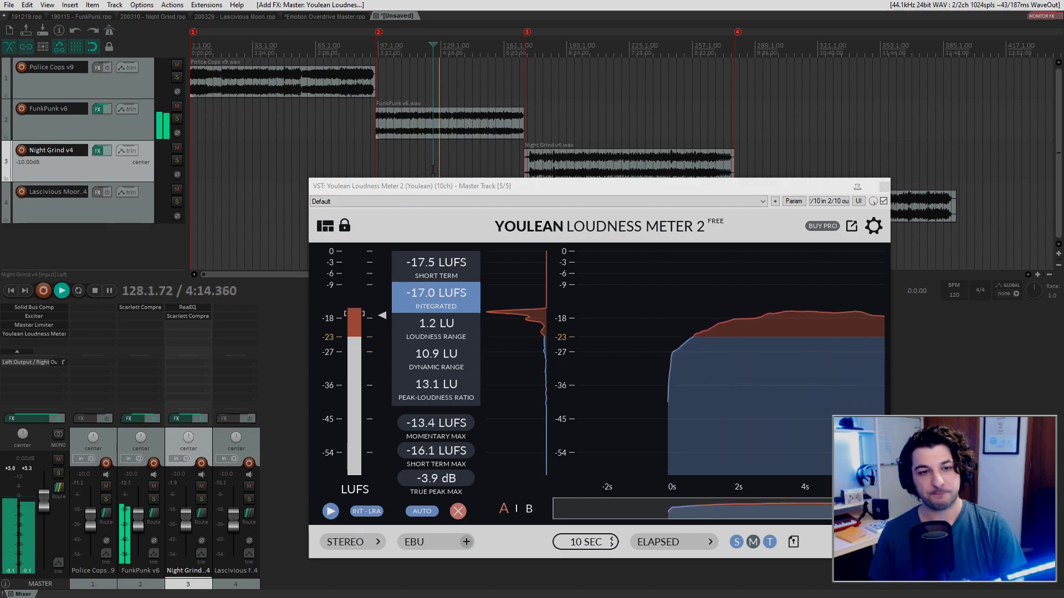
key(space)
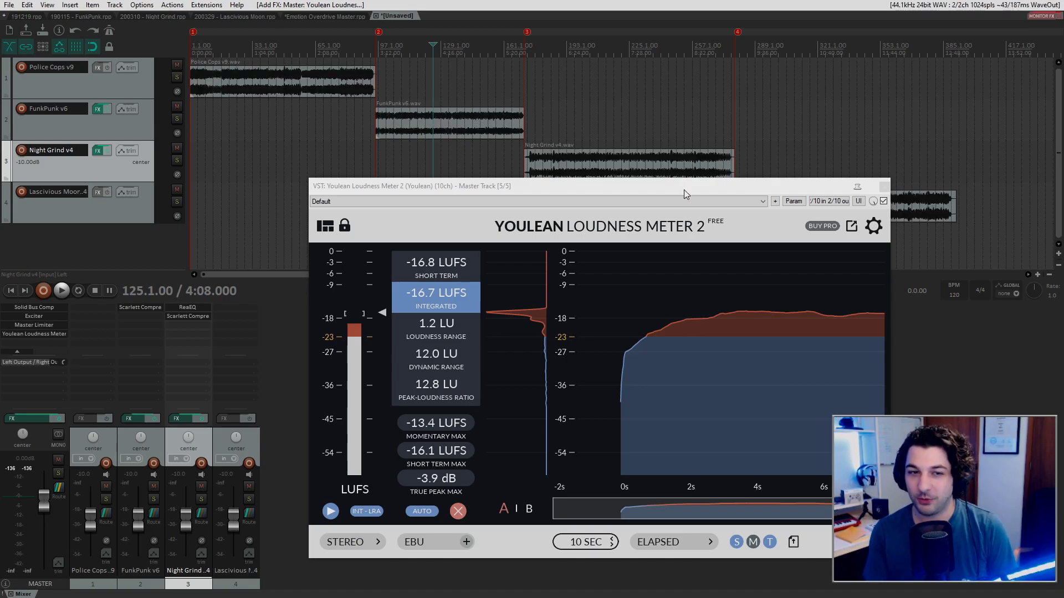
drag(762, 188, 728, 209)
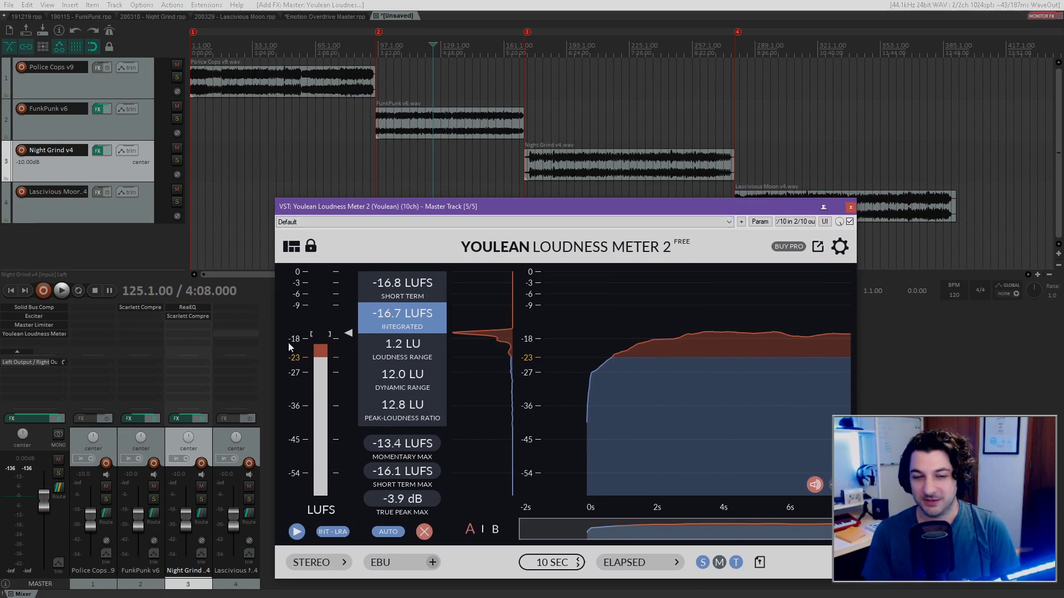
click(458, 125)
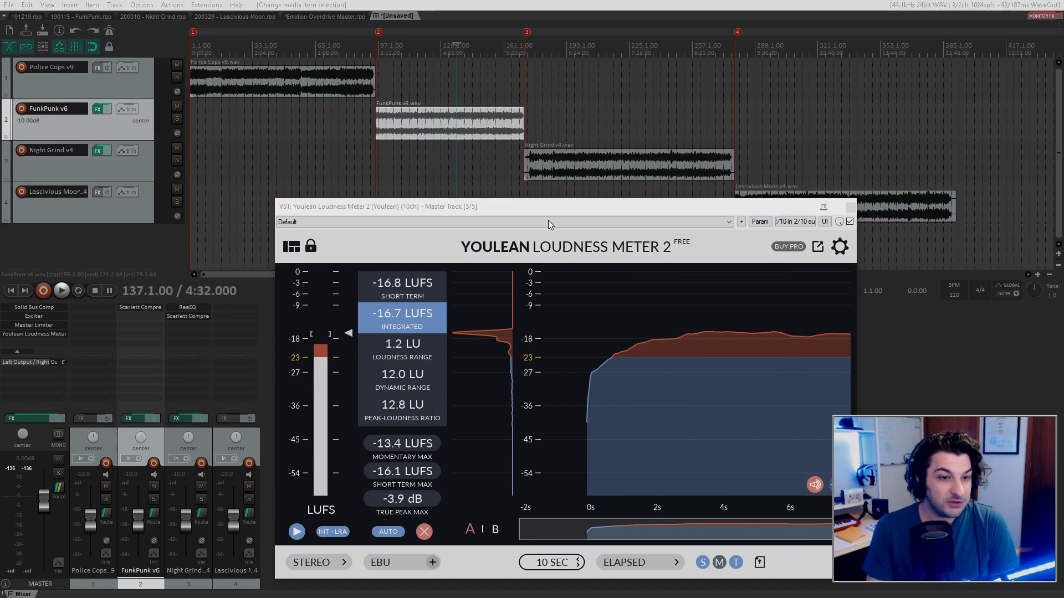
Arrange the Scarlett Compressor and Youlean loudness meter windows side by side
click(850, 207)
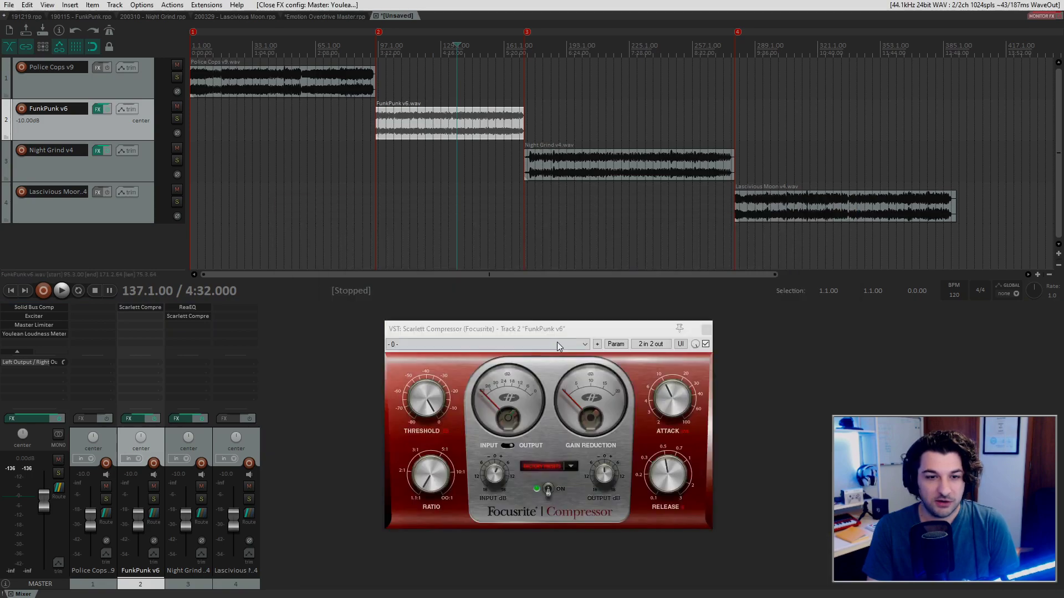
drag(568, 324, 195, 34)
click(33, 333)
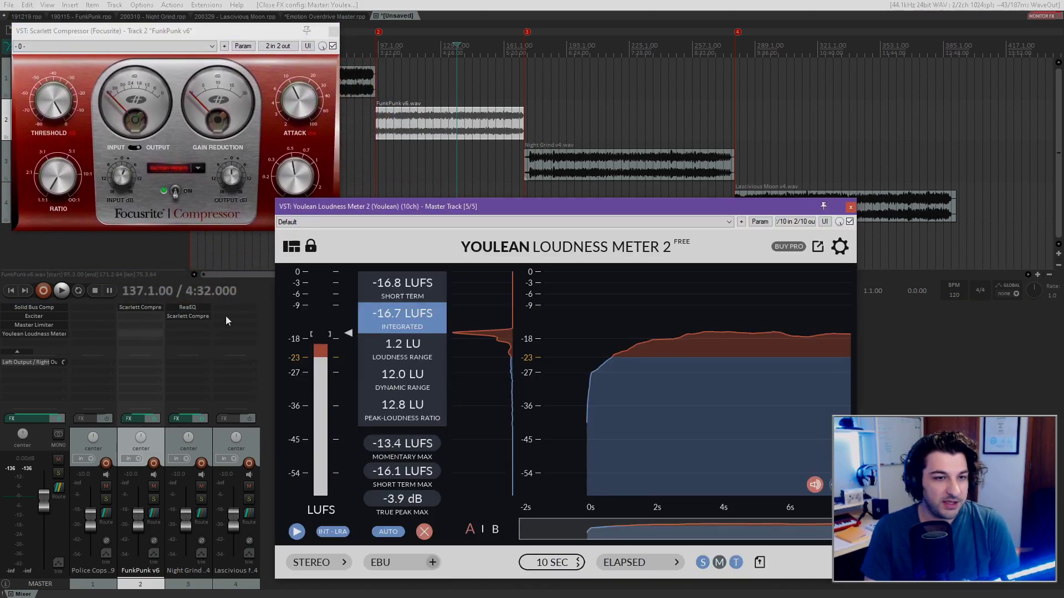
drag(551, 205, 660, 146)
click(126, 180)
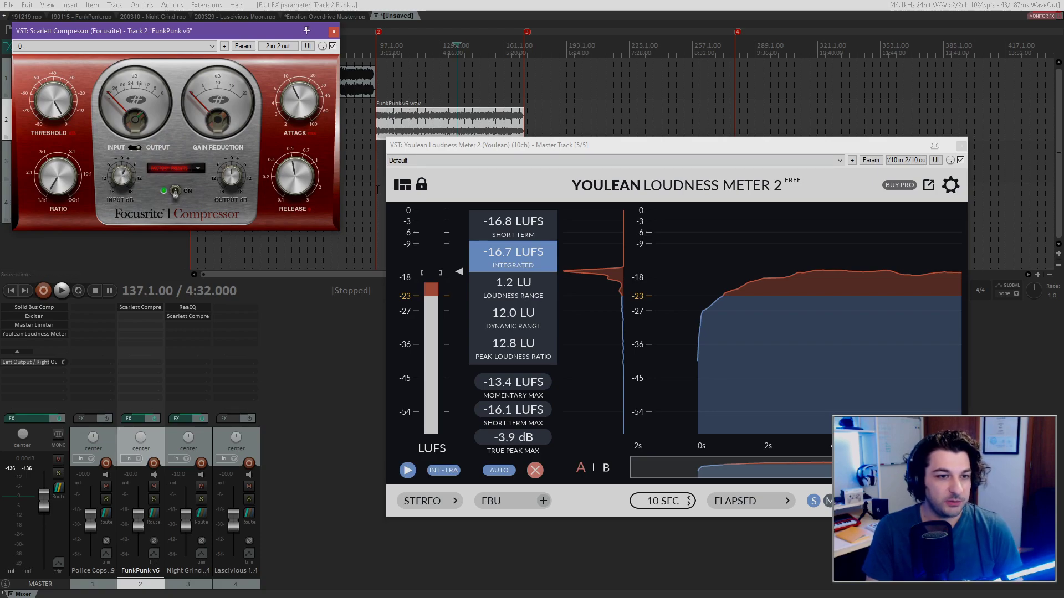
Play FunkPunk and raise the compressor's Input dB until integrated loudness reads about -14.3 LUFS
click(440, 78)
key(space)
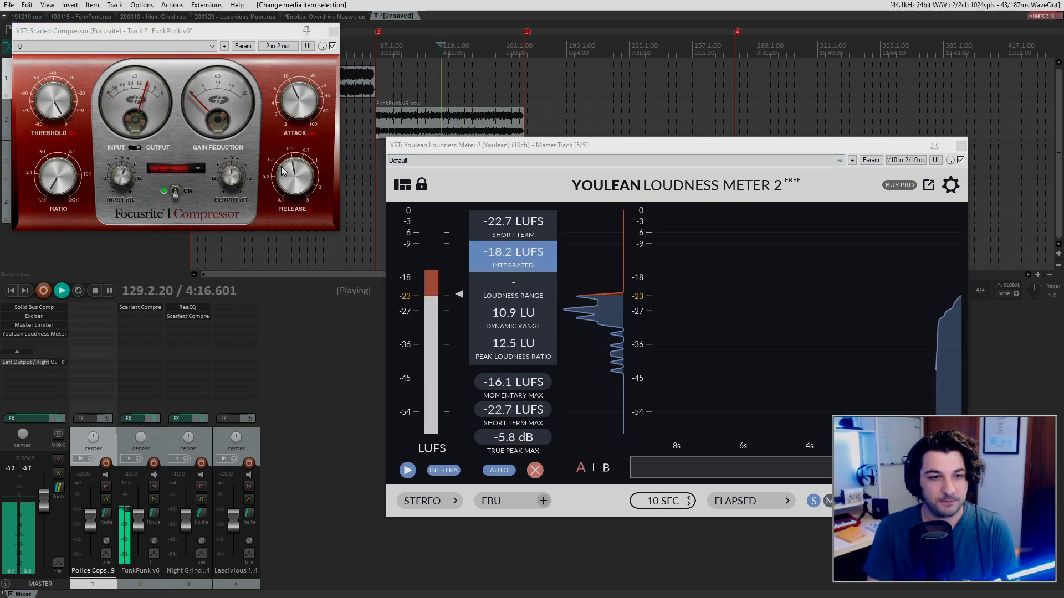
click(123, 183)
drag(124, 182, 125, 178)
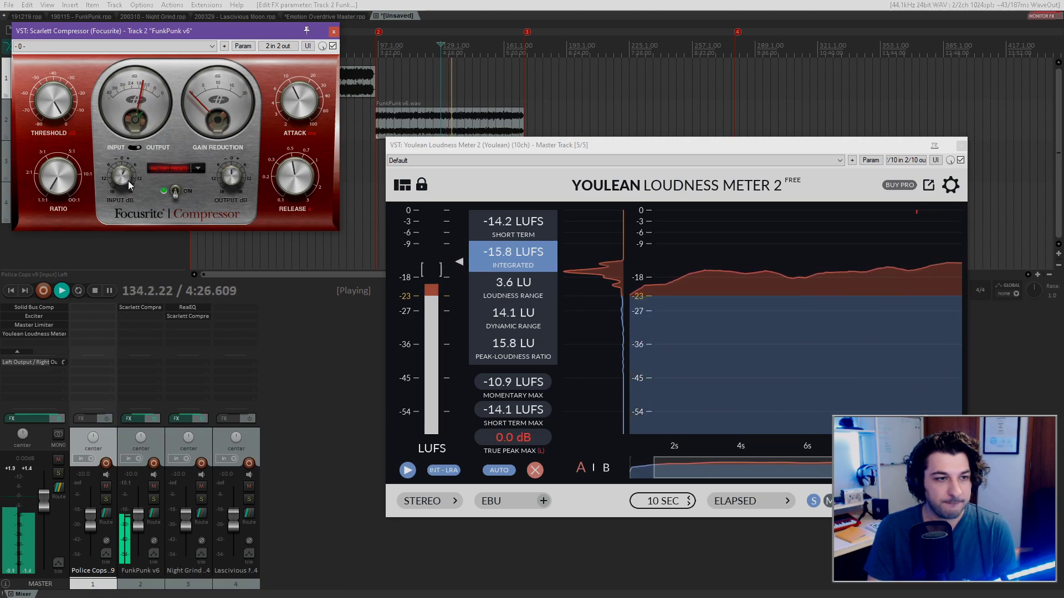
key(space)
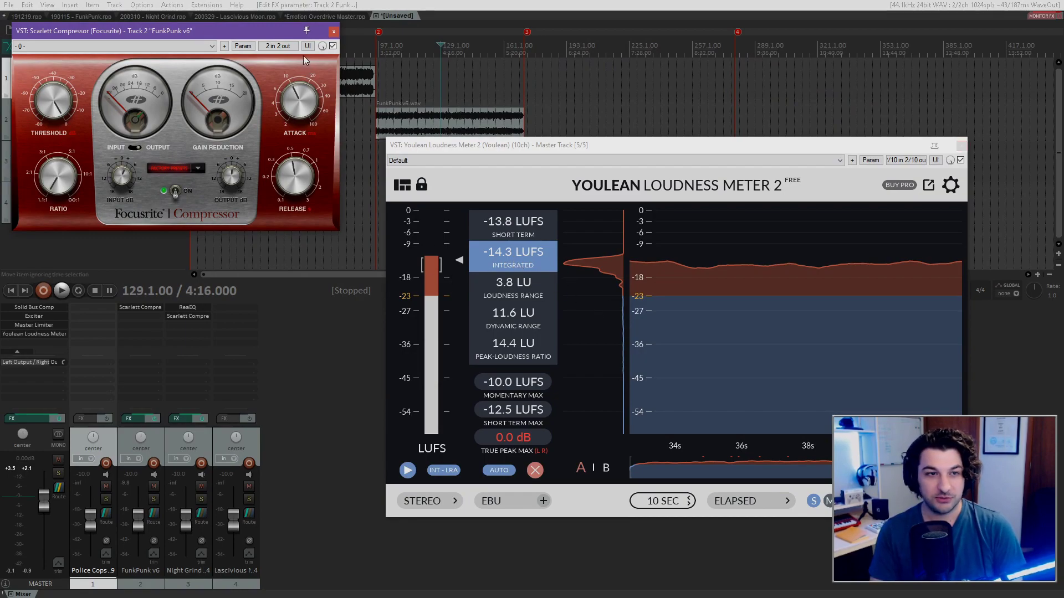
Close FunkPunk's compressor and measure the ending of Police Cops at about -14.0 LUFS integrated
click(334, 32)
click(207, 176)
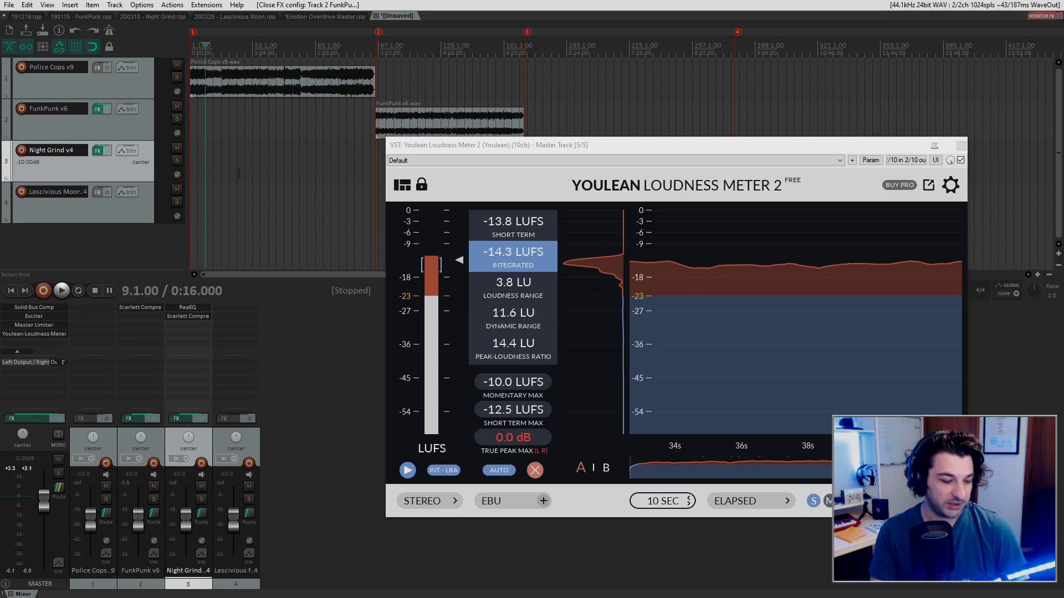
click(253, 176)
click(344, 129)
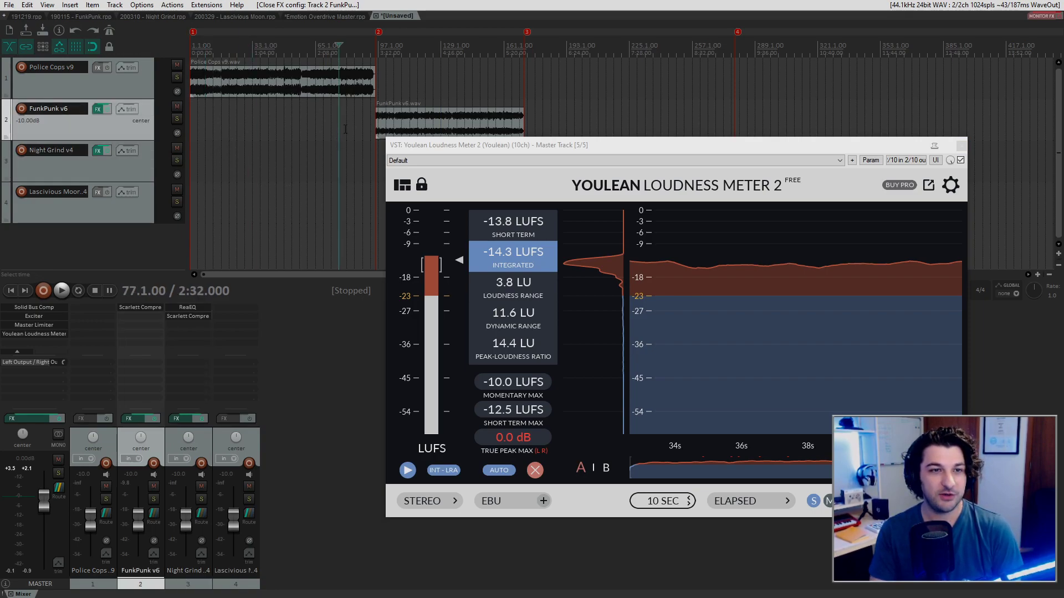
click(347, 129)
key(space)
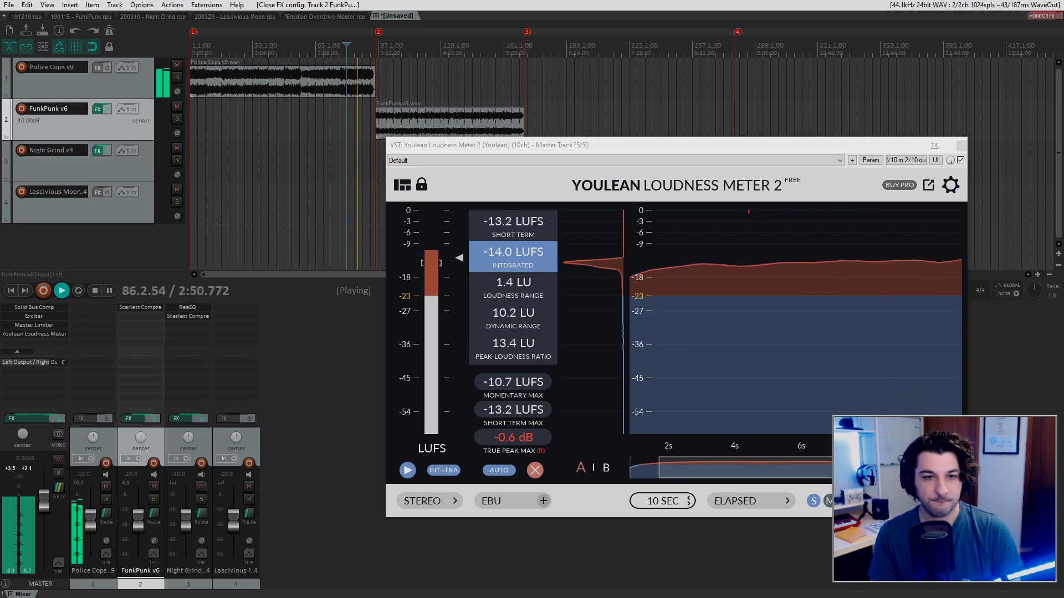
key(space)
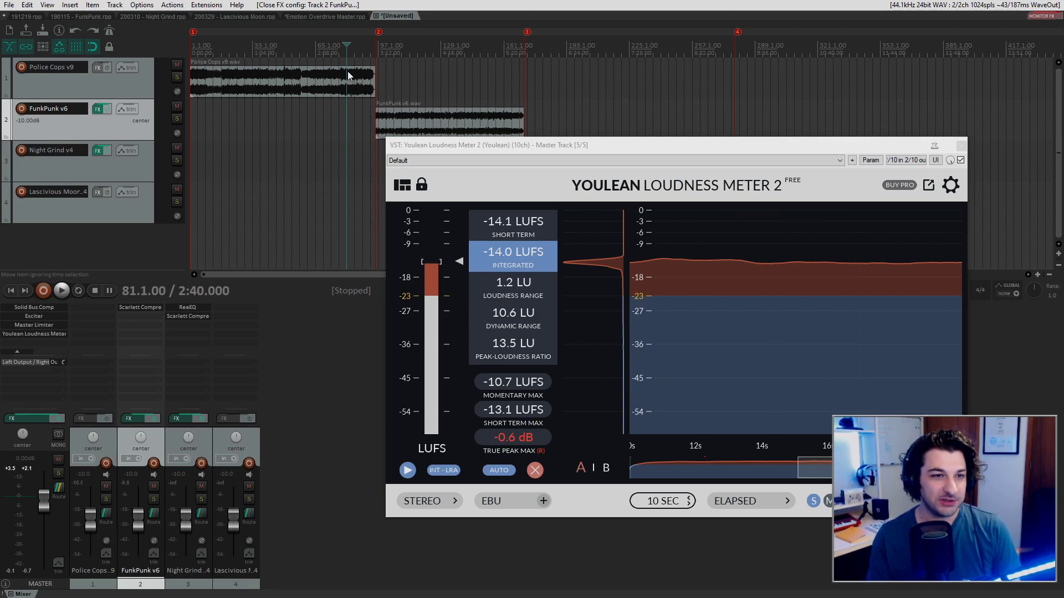
Set the Police Cops track volume to -11 dB
click(105, 516)
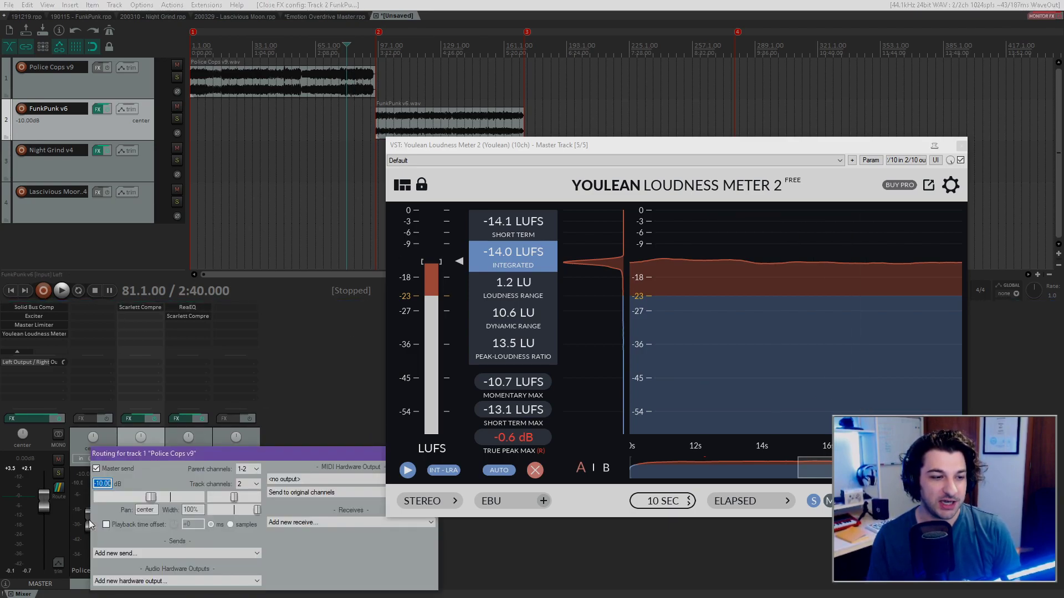
text(-)
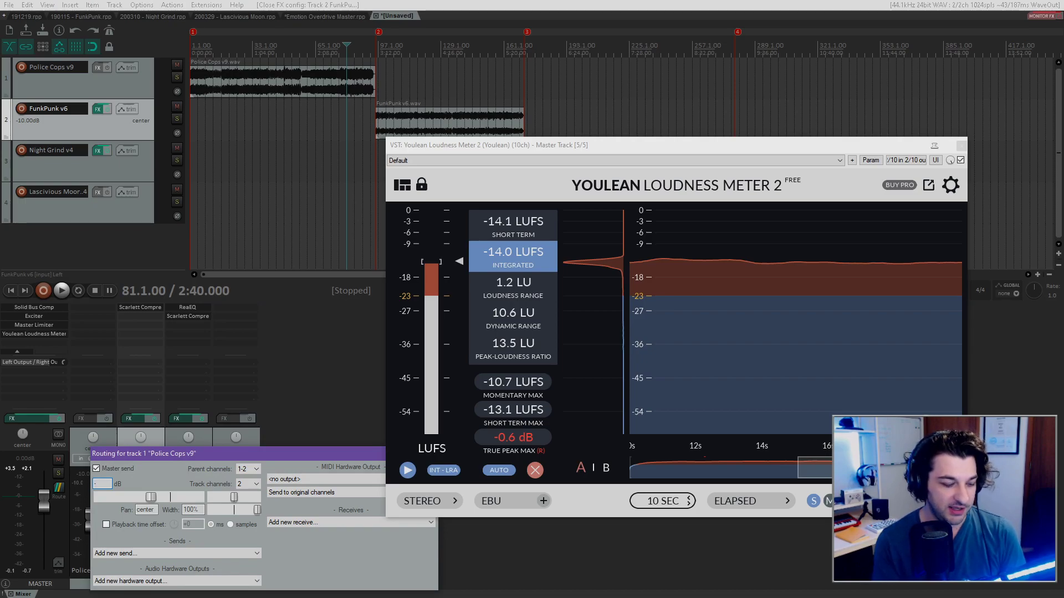
text(11)
key(Return)
drag(354, 454, 263, 429)
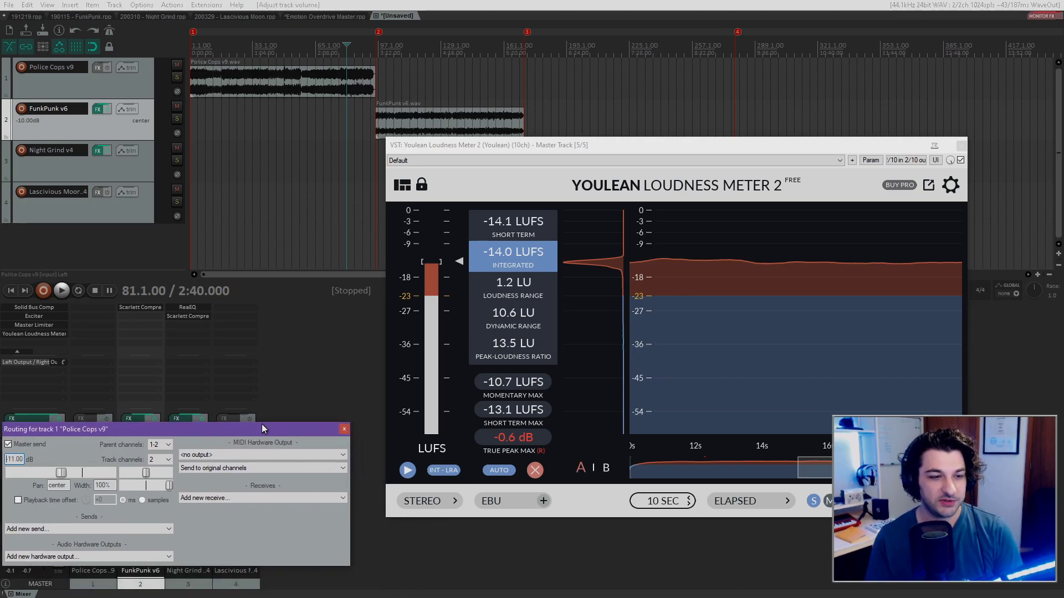
click(344, 428)
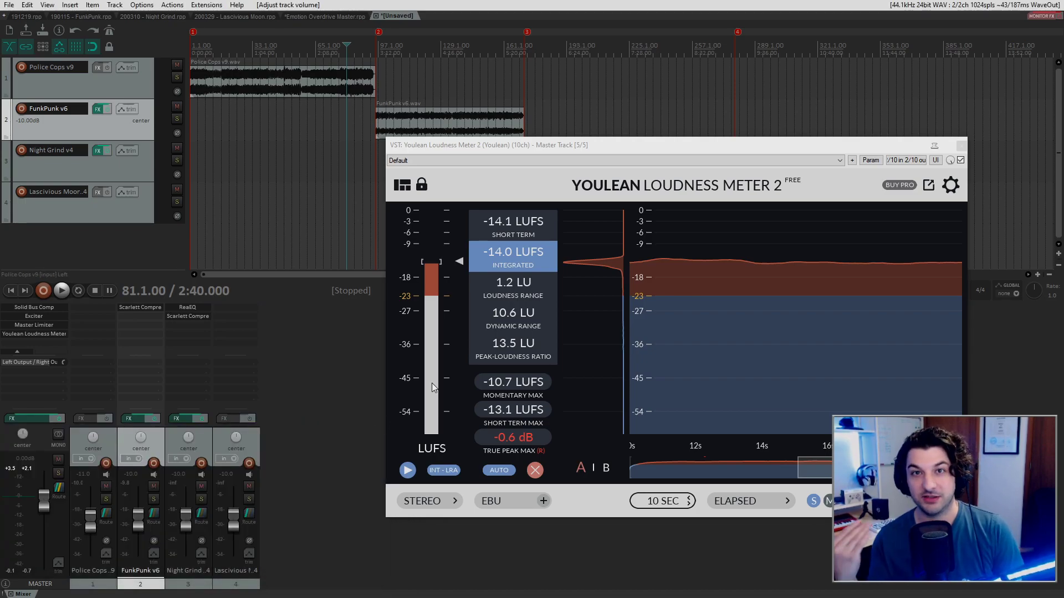
Check loudness during playback (-14.9 LUFS integrated), then lower Police Cops to -12 dB
key(space)
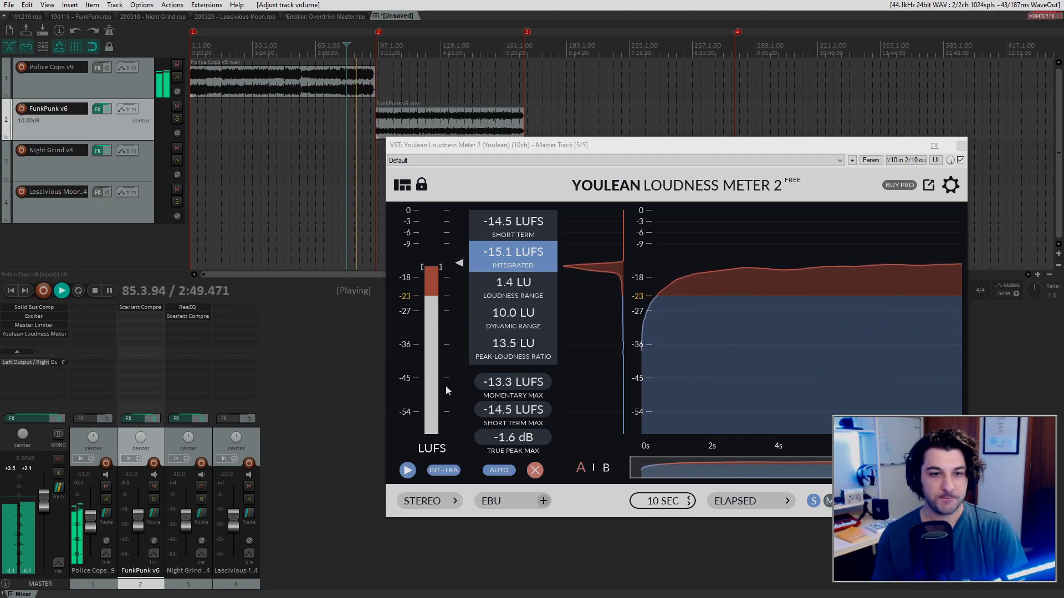
mouse_move(633, 409)
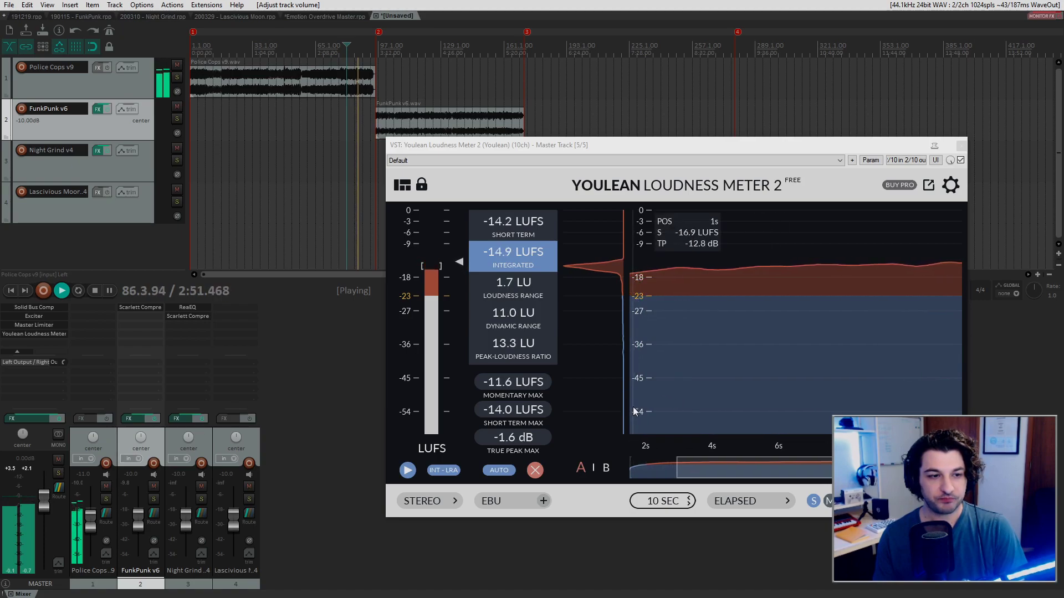
key(space)
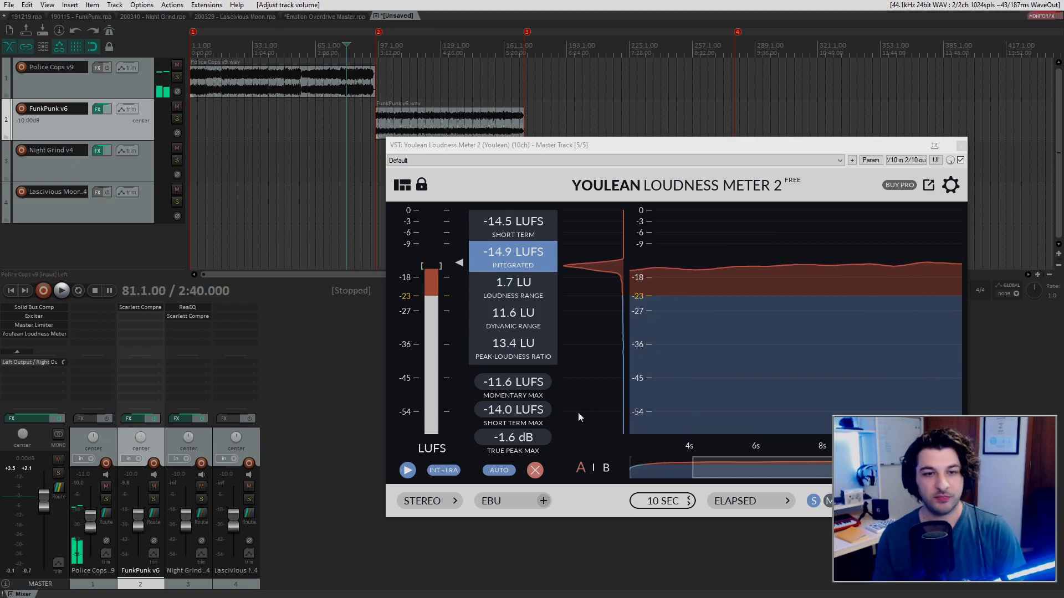
right_click(90, 524)
text(-12)
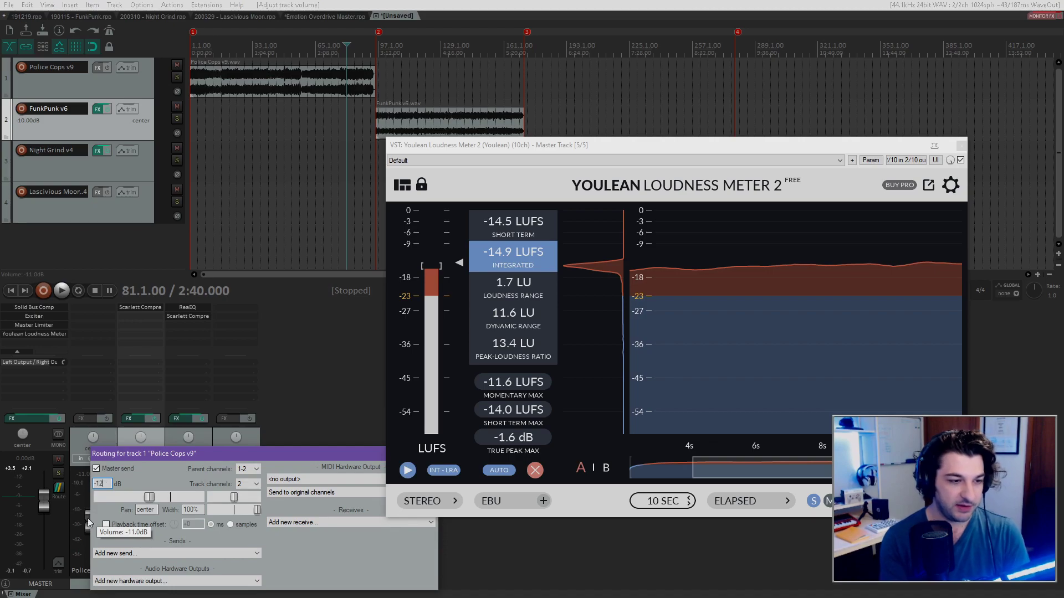
key(Return)
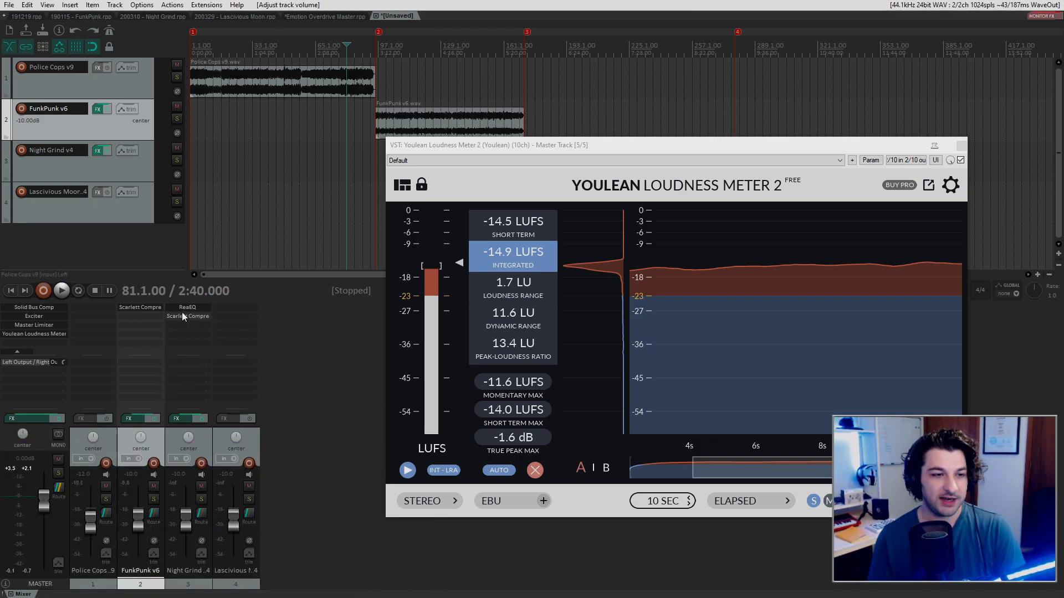
Copy the Scarlett Compressor onto Police Cops, tune it while playing, then close the plugin windows
drag(175, 315, 92, 309)
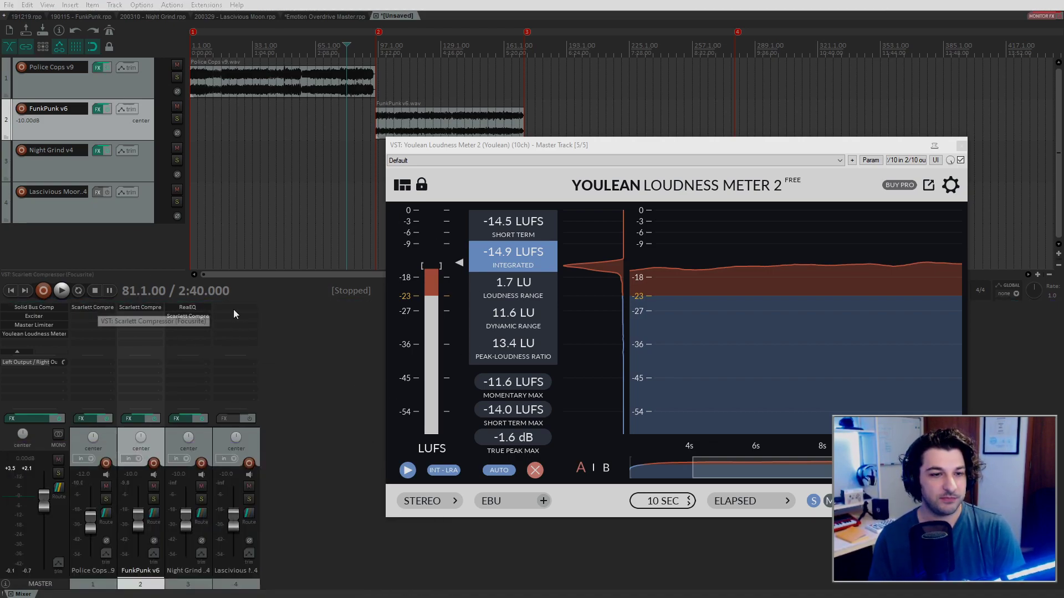
drag(707, 145, 723, 214)
click(93, 308)
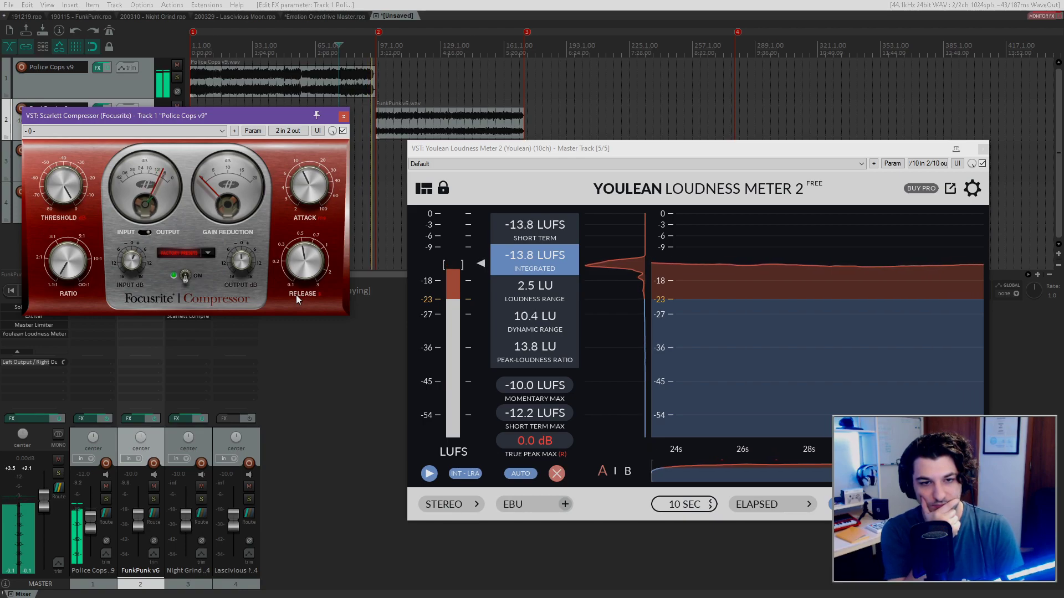
key(space)
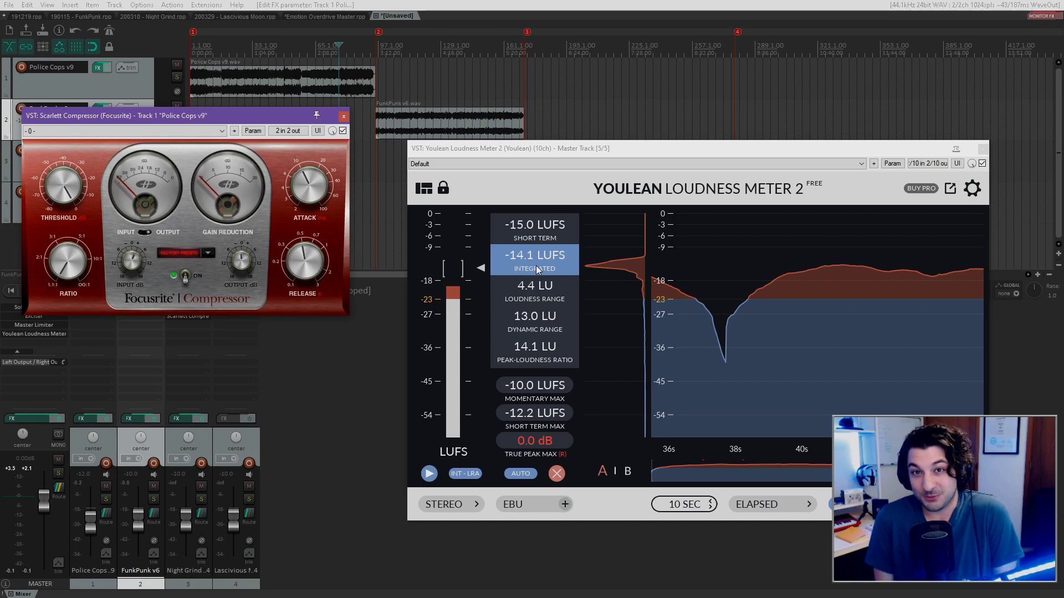
key(Escape)
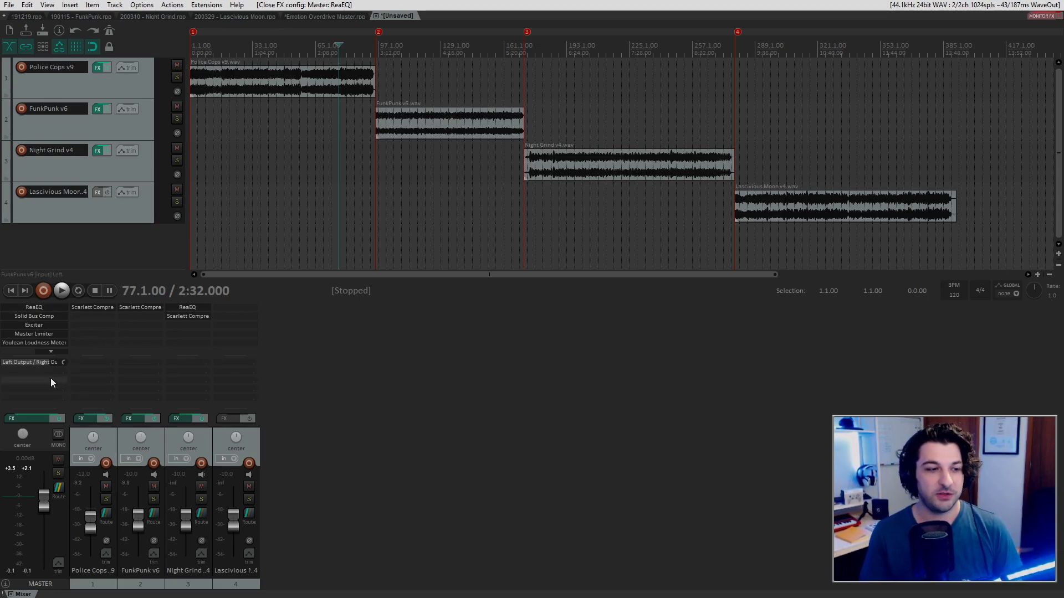
click(41, 308)
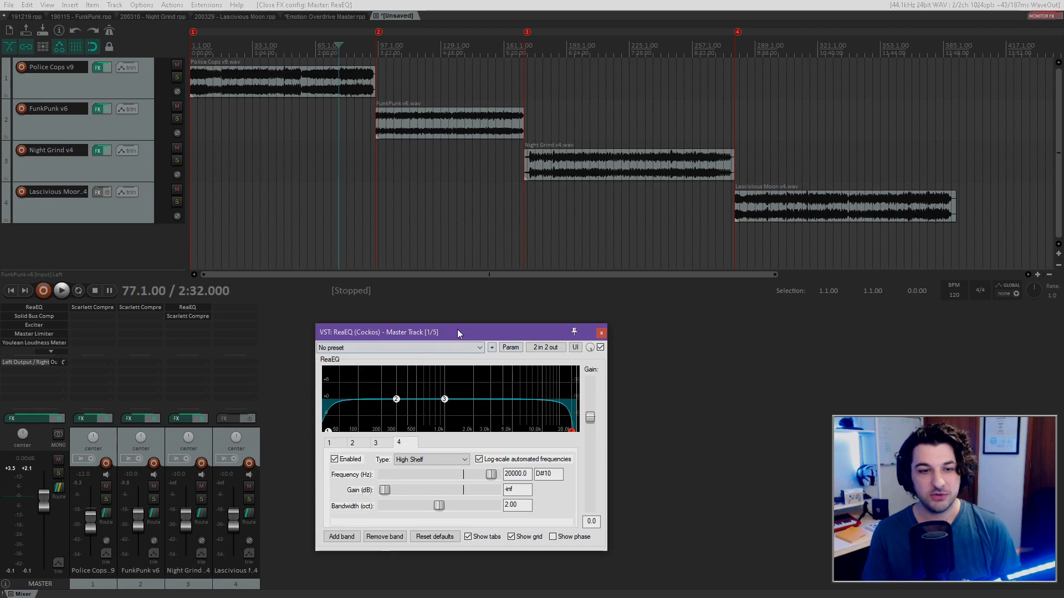
drag(457, 329, 423, 305)
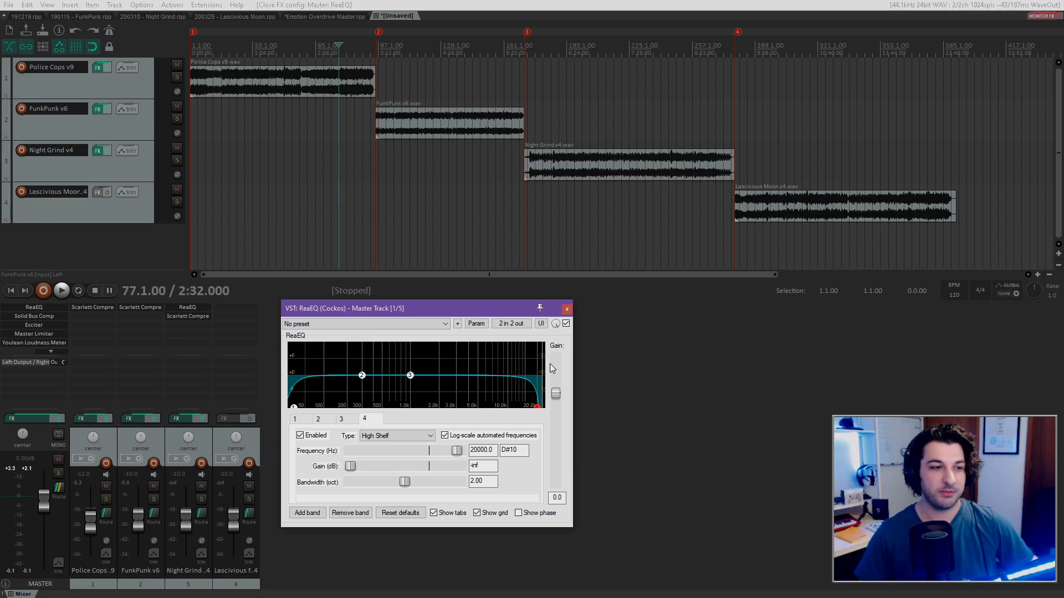
click(567, 308)
click(34, 316)
drag(595, 318, 521, 348)
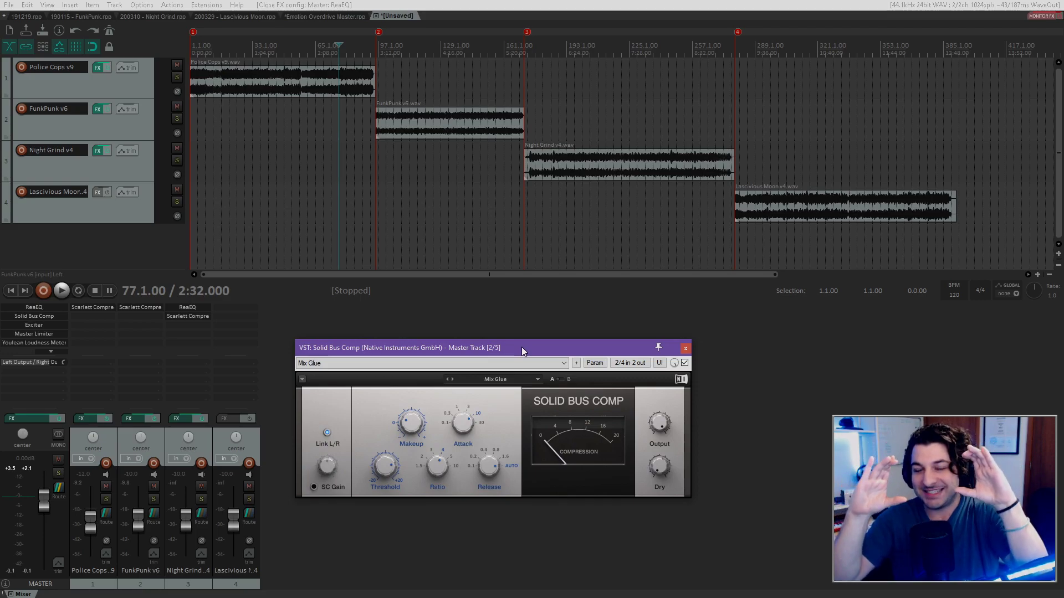
click(34, 316)
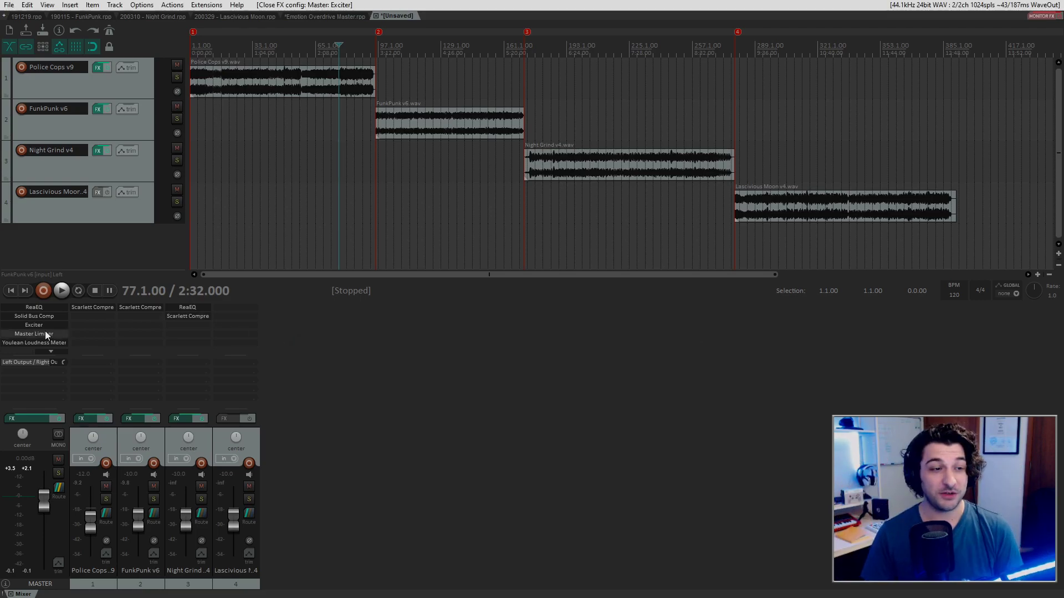
click(34, 325)
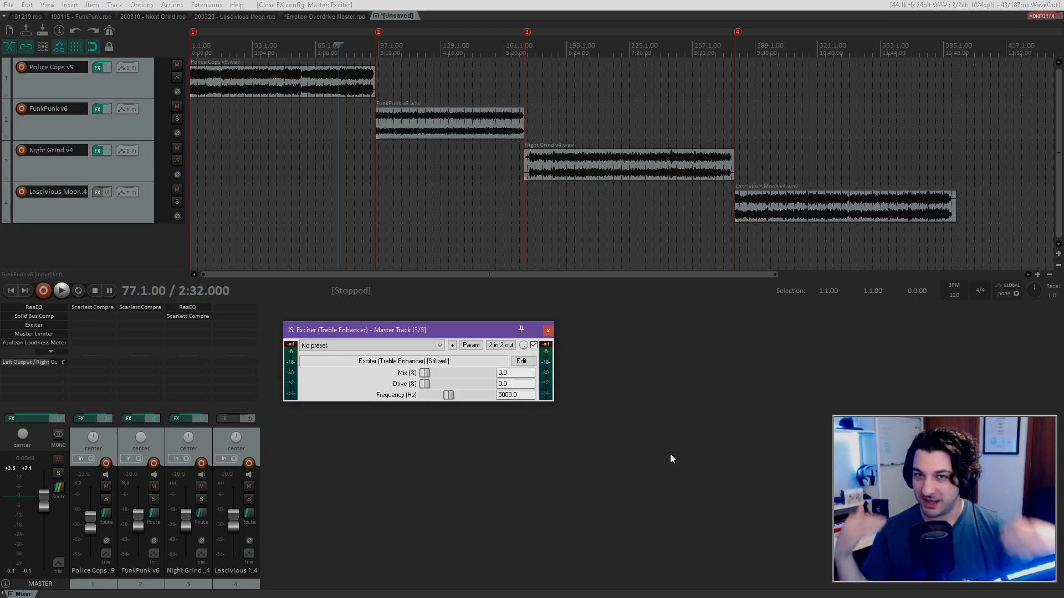
click(548, 331)
click(56, 335)
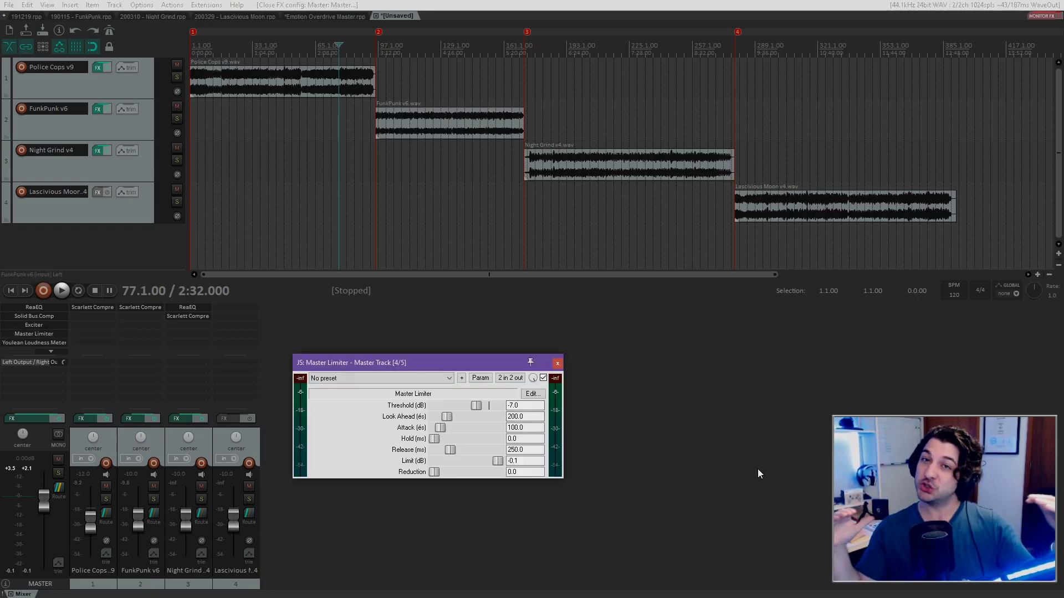
click(558, 363)
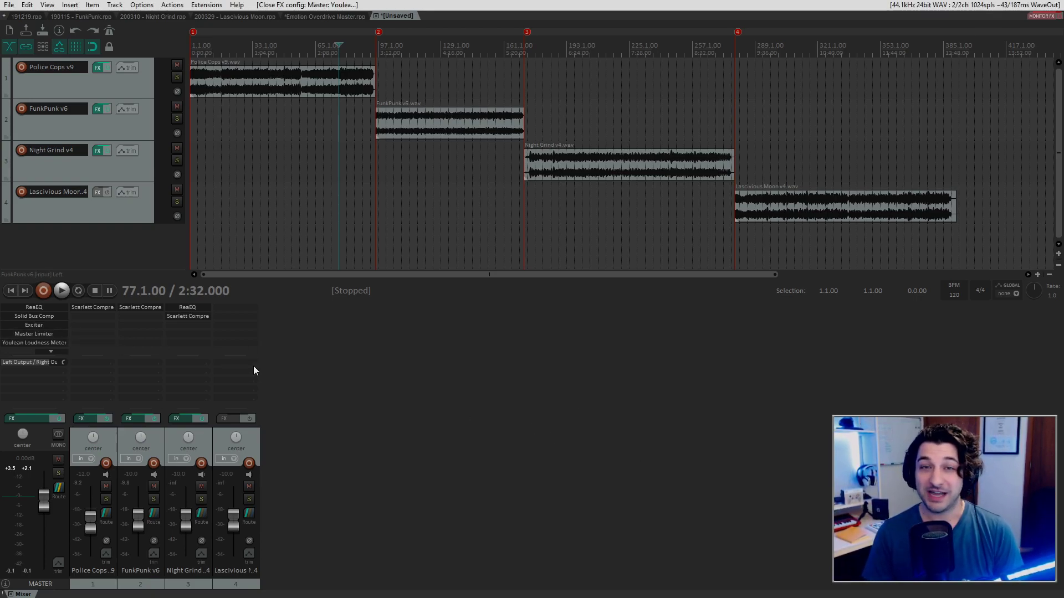
click(54, 344)
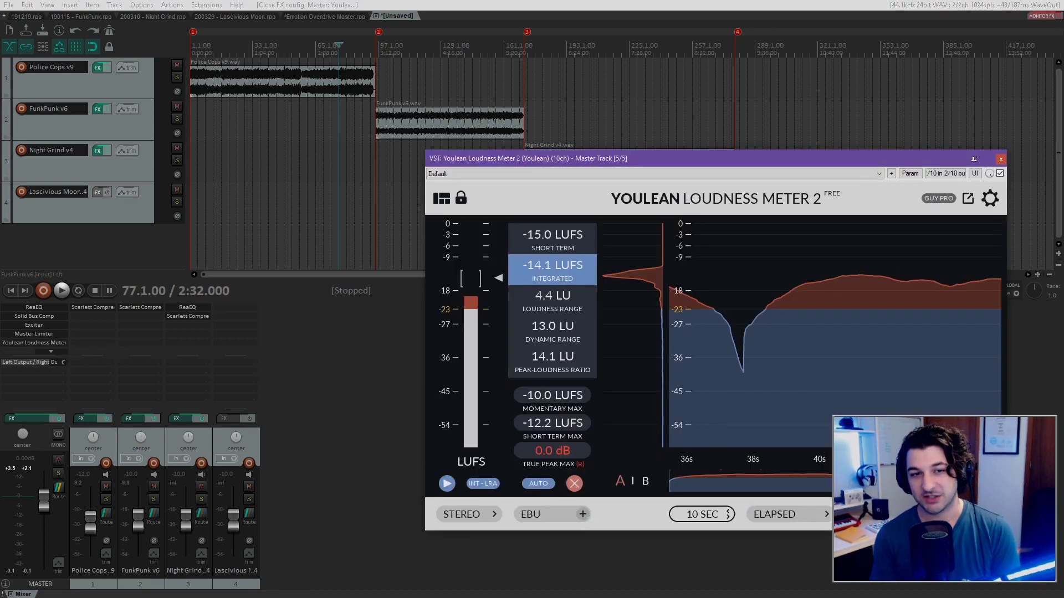
click(1001, 159)
click(107, 438)
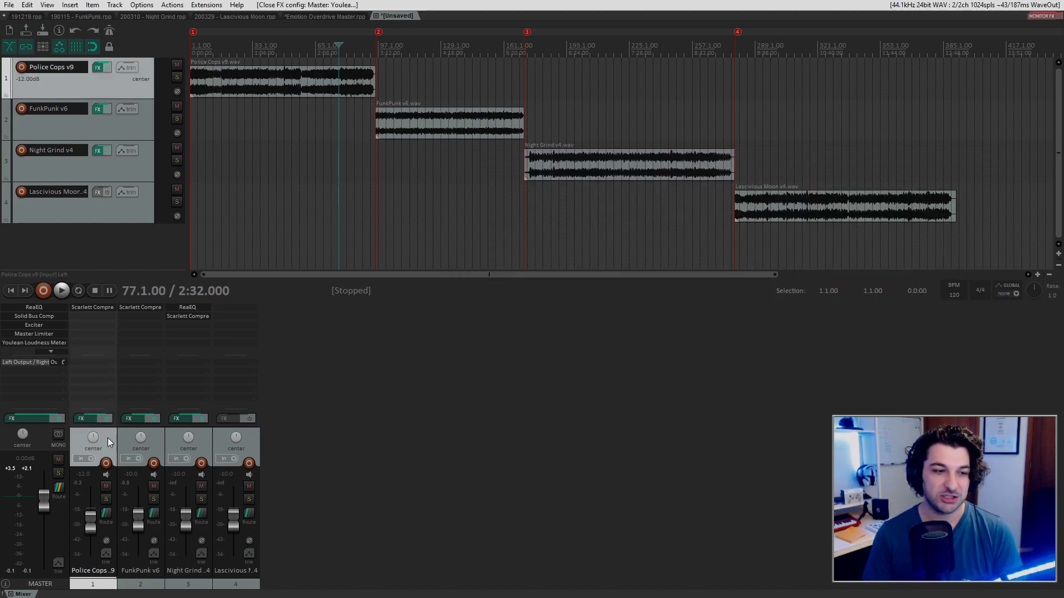
click(201, 308)
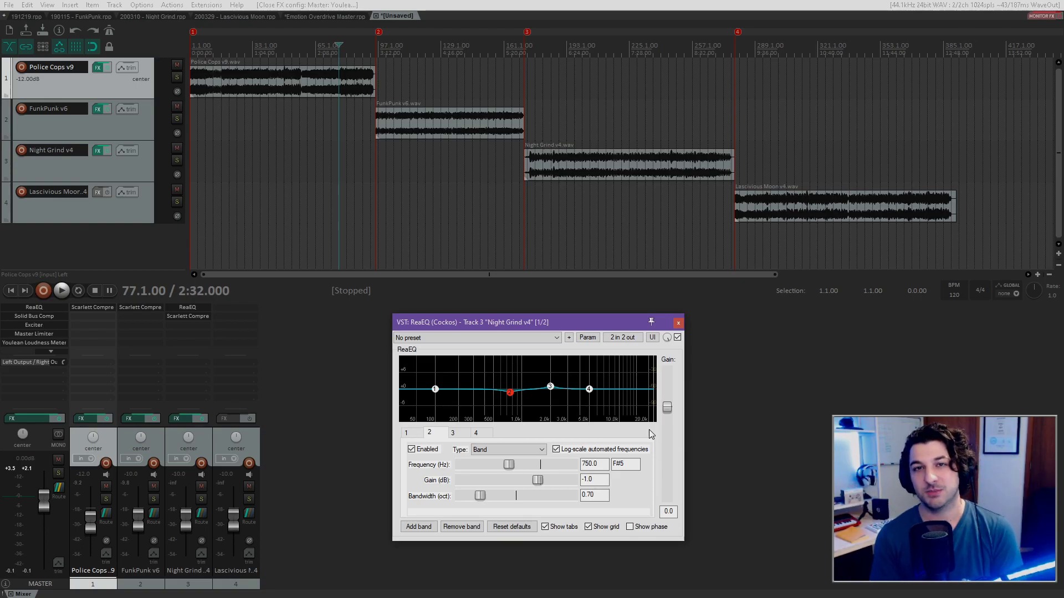
click(678, 323)
click(183, 316)
drag(491, 331, 504, 329)
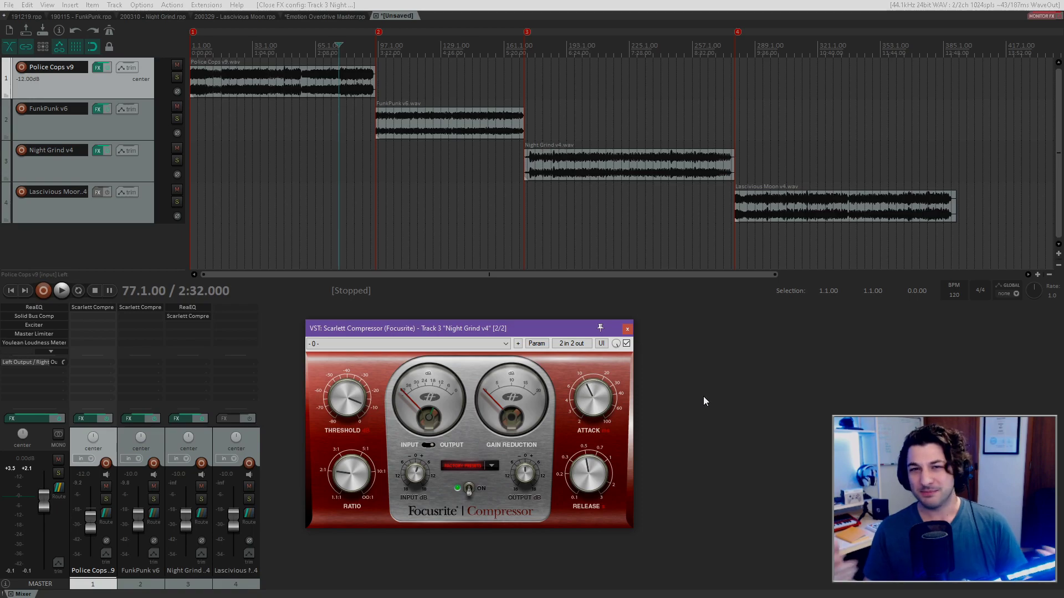
click(627, 329)
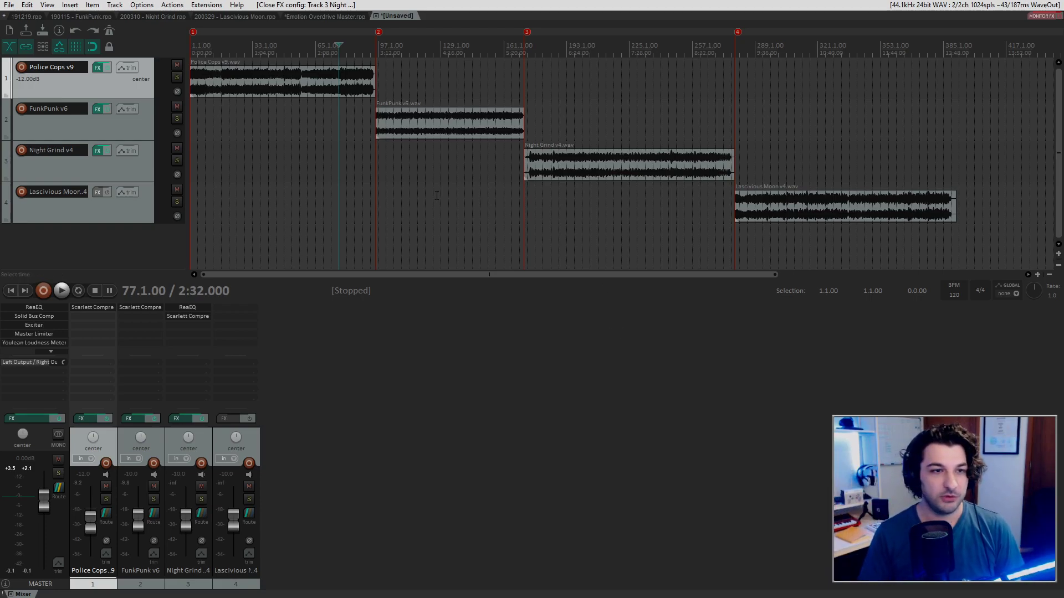
click(284, 117)
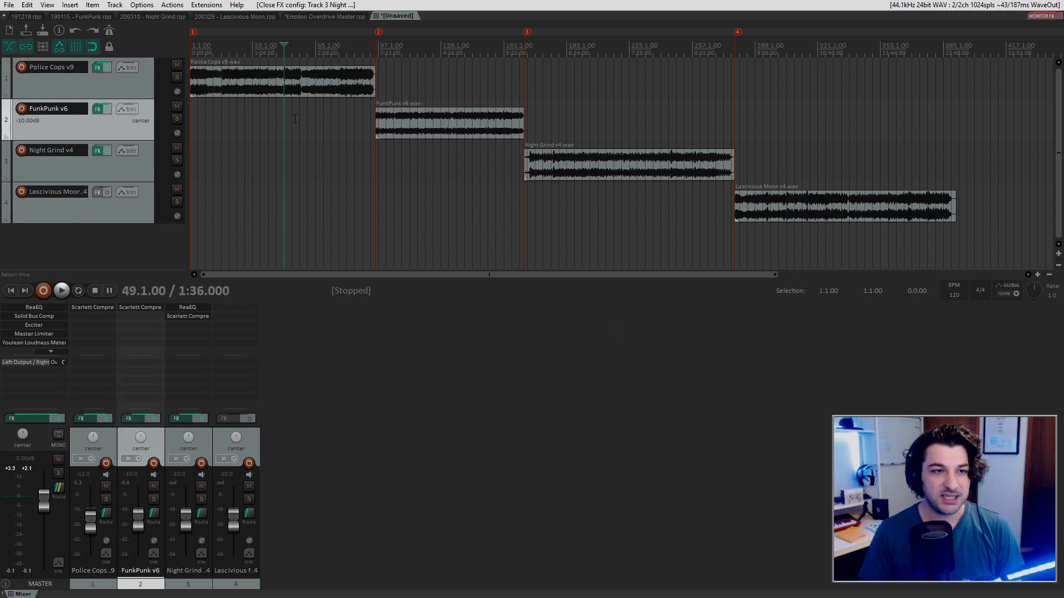
click(670, 205)
scroll(630, 154, up, 4)
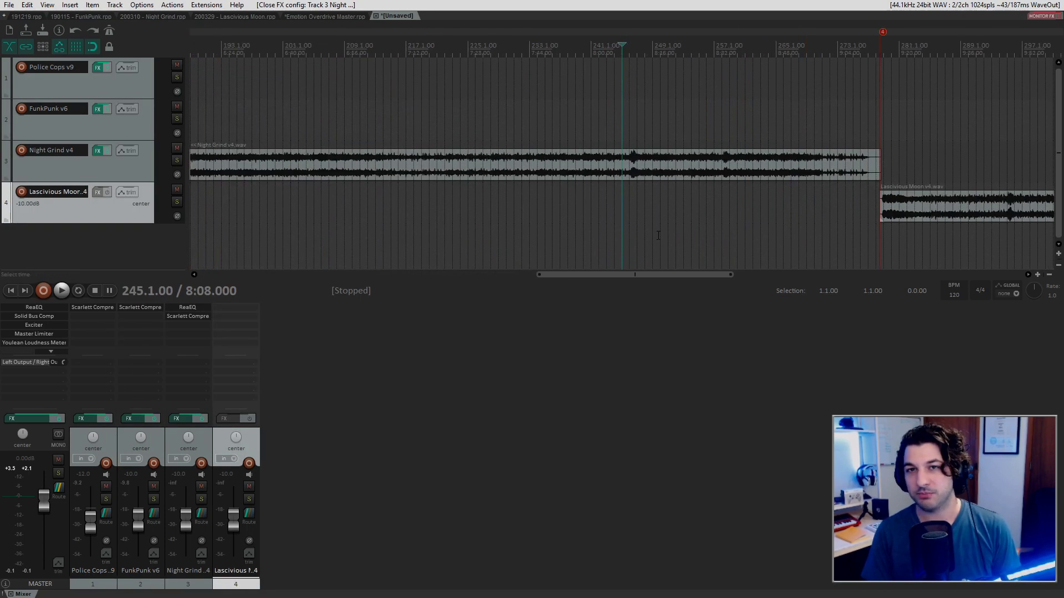
scroll(657, 242, down, 6)
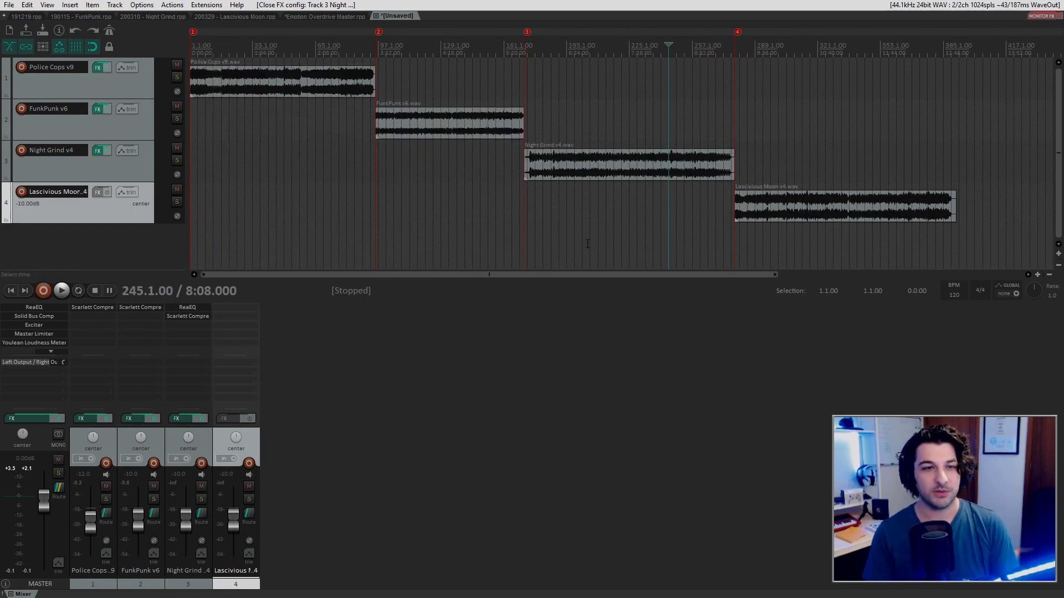
scroll(583, 243, down, 3)
scroll(560, 252, up, 3)
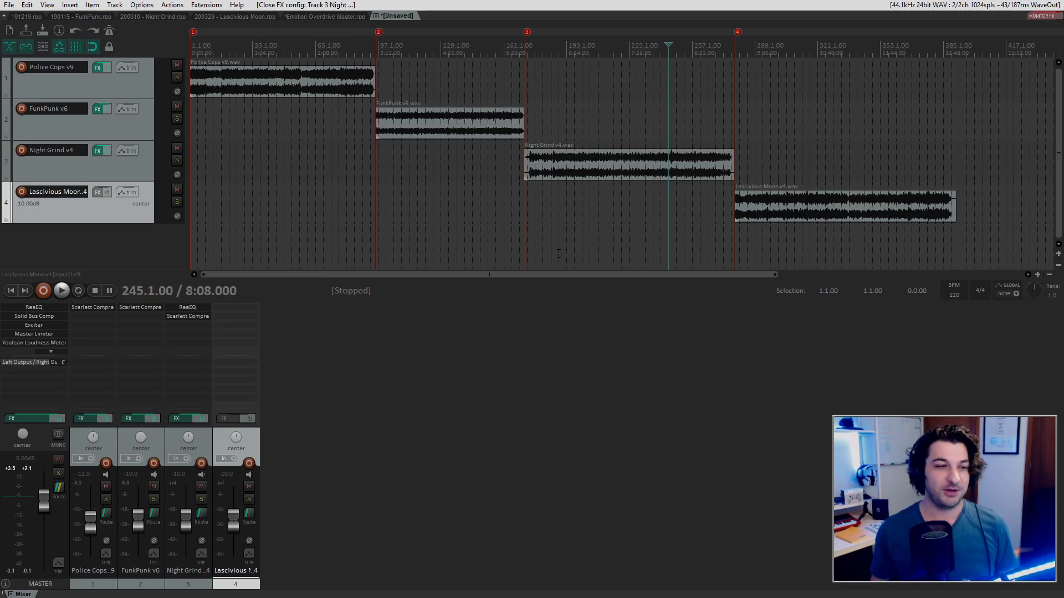
click(449, 418)
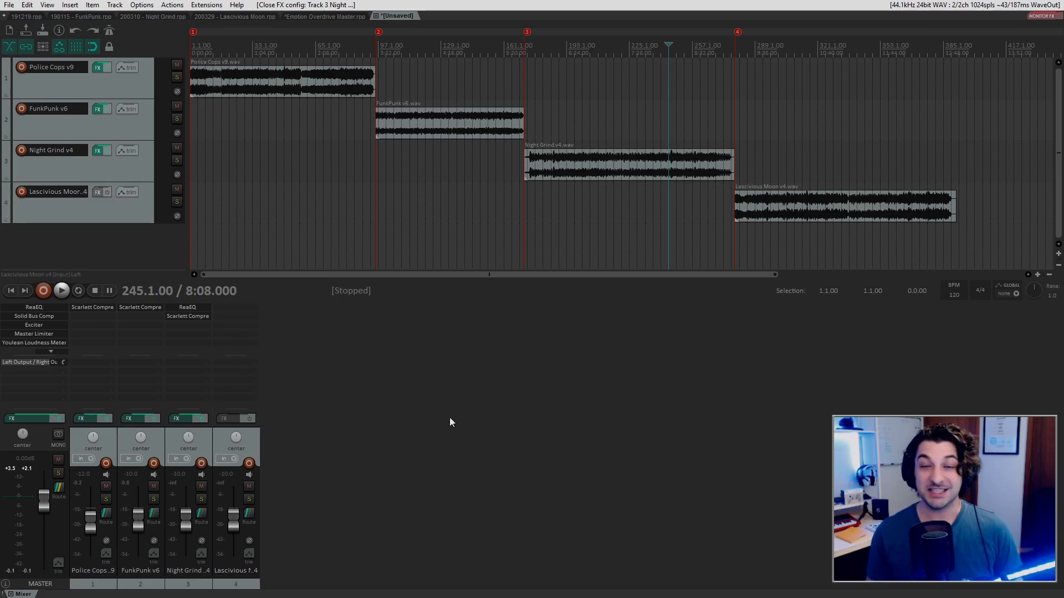